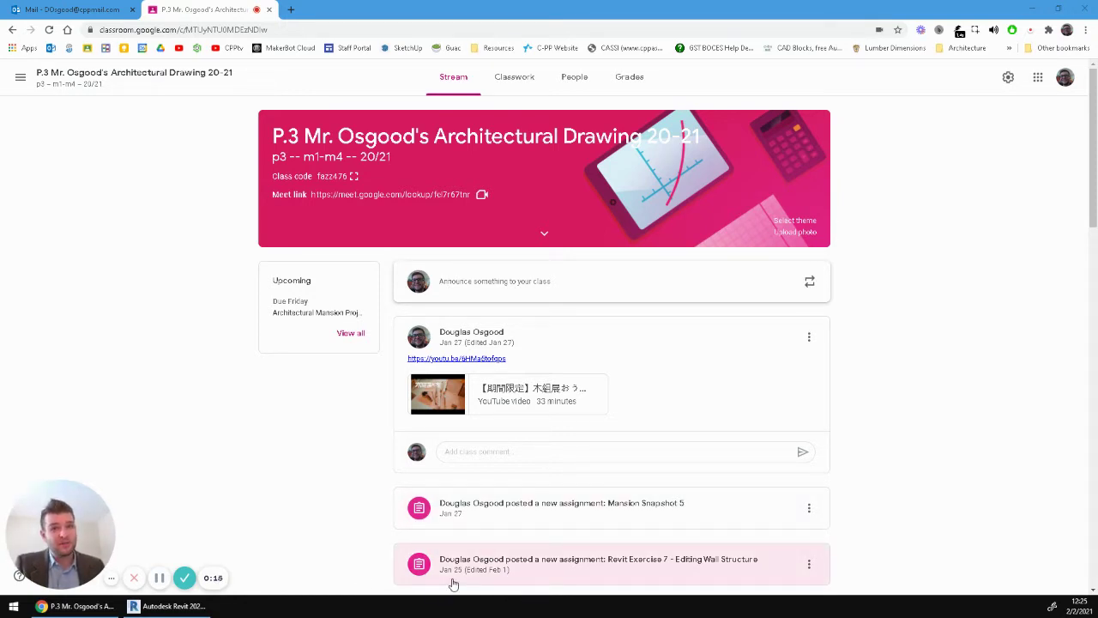
Switch to Revit and examine the bare demo house and the topography surrounding the house in the Ranch Home Toposurface Complete model
{"action": "left_click", "coordinate": [154, 606]}
{"action": "middle_click_drag", "start_coordinate": [651, 314], "coordinate": [592, 334]}
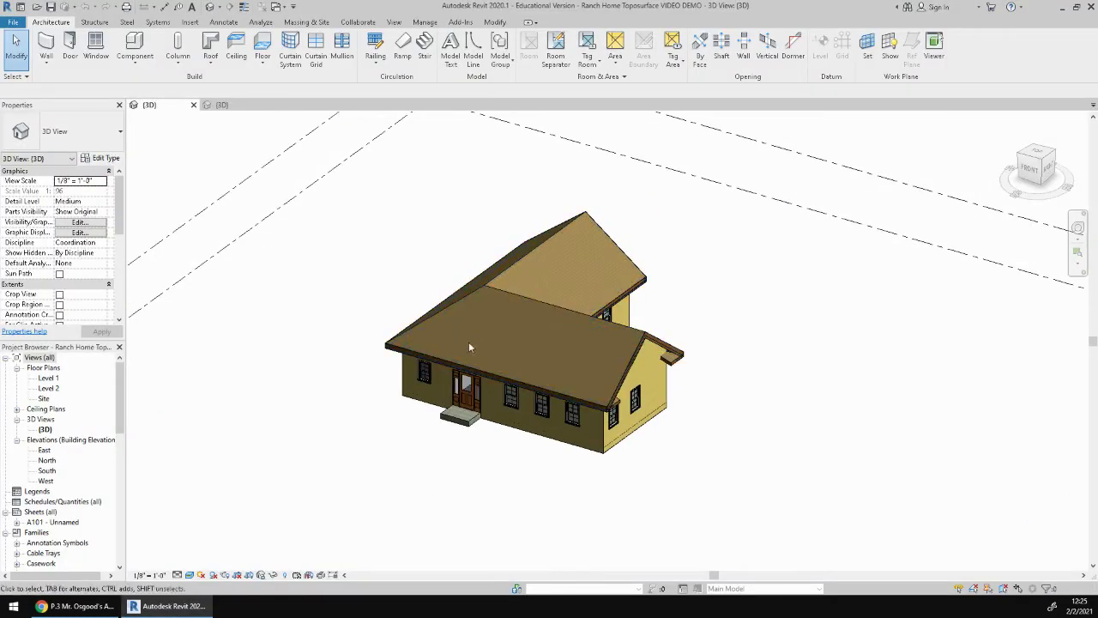
{"action": "left_click", "coordinate": [221, 106]}
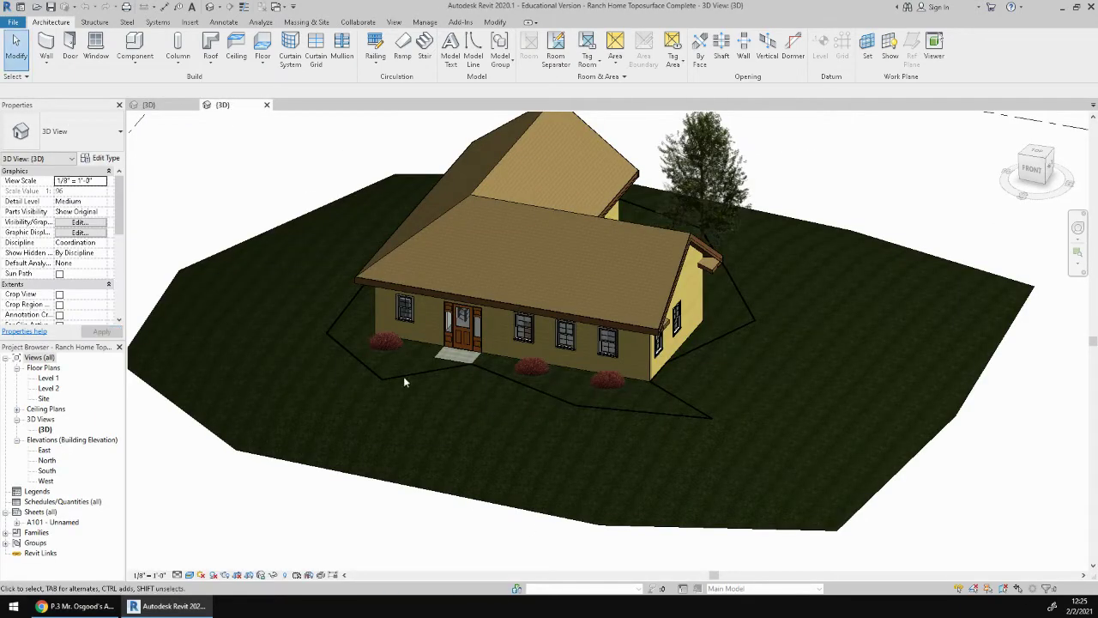
{"action": "left_click", "coordinate": [213, 437]}
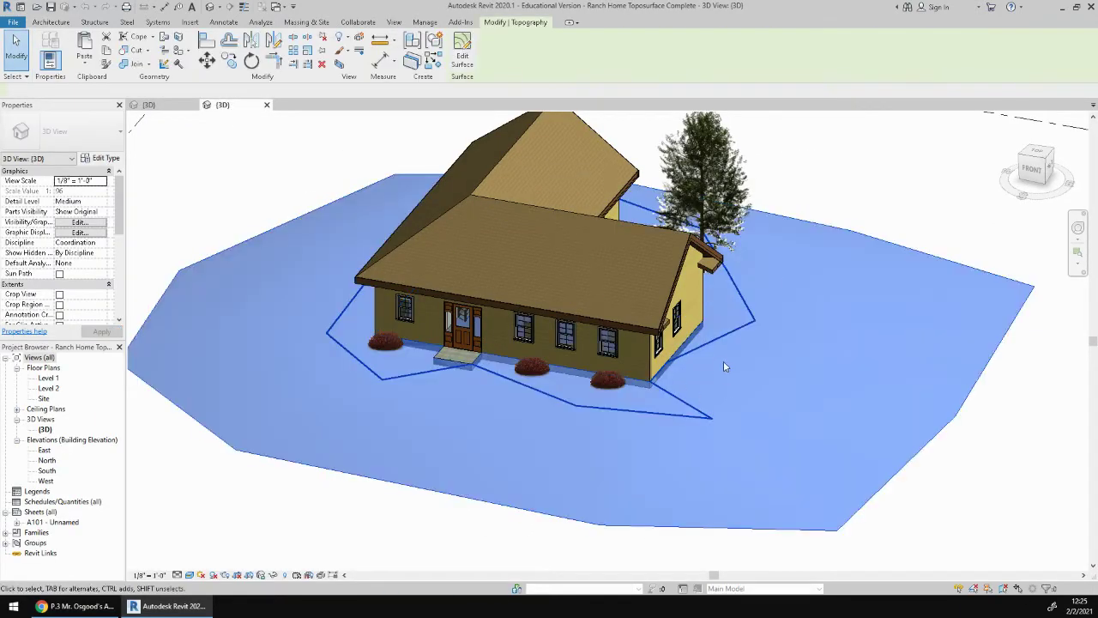
{"action": "key", "text": "Escape"}
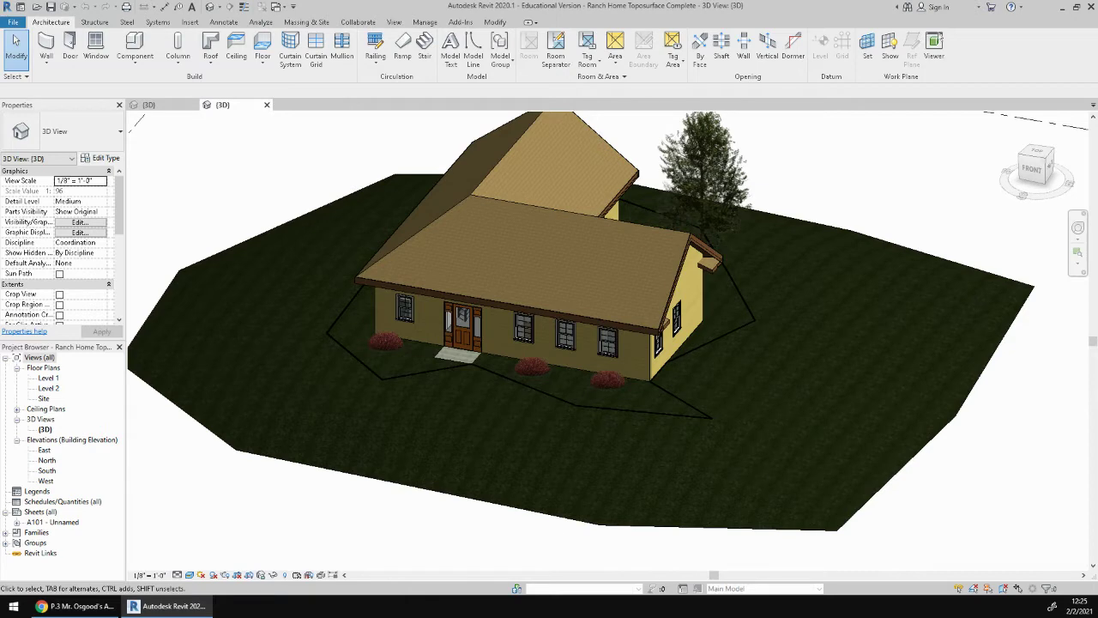
Switch to the browser and examine the terrain map of Corning, NY 14830 in Google Maps around the city and the Chemung River
{"action": "left_click", "coordinate": [78, 606]}
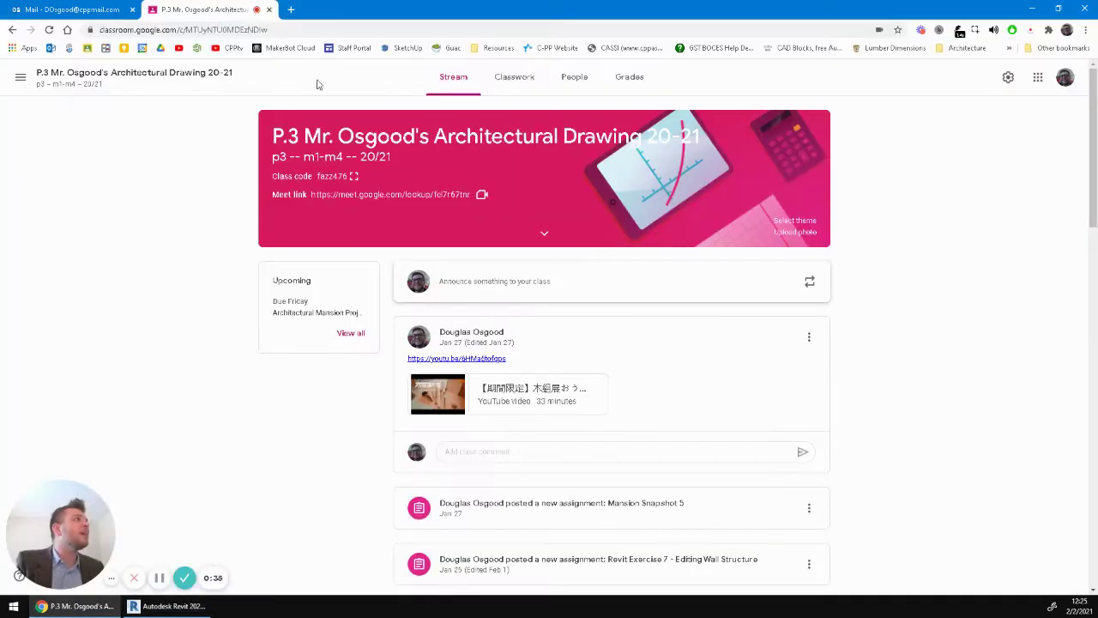
{"action": "left_click", "coordinate": [172, 606]}
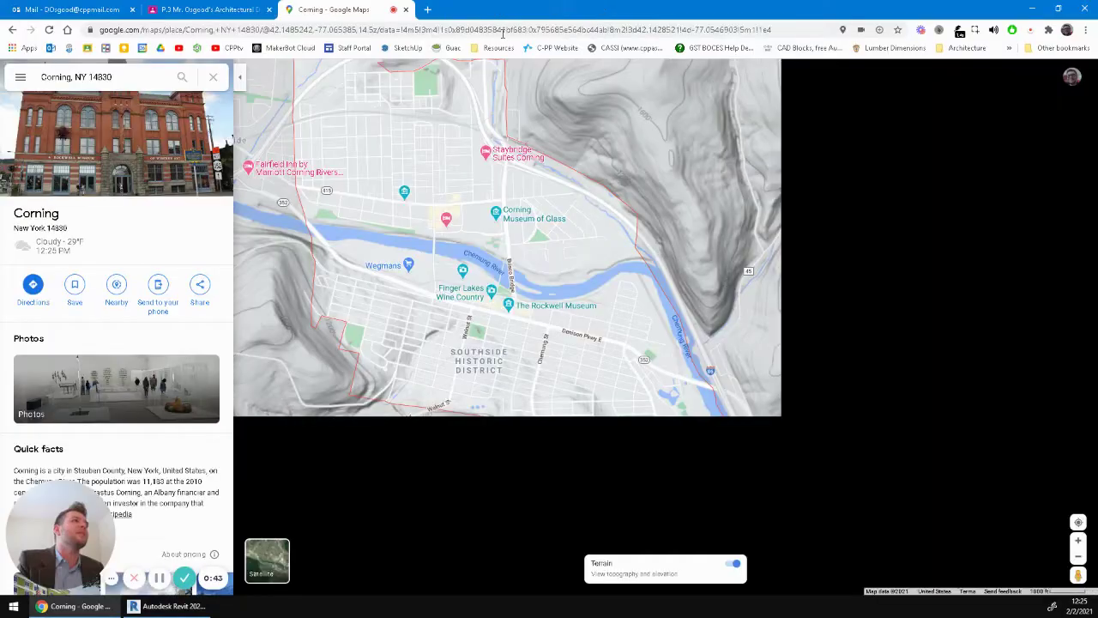
{"action": "scroll", "coordinate": [773, 266], "scroll_direction": "down", "scroll_amount": 1}
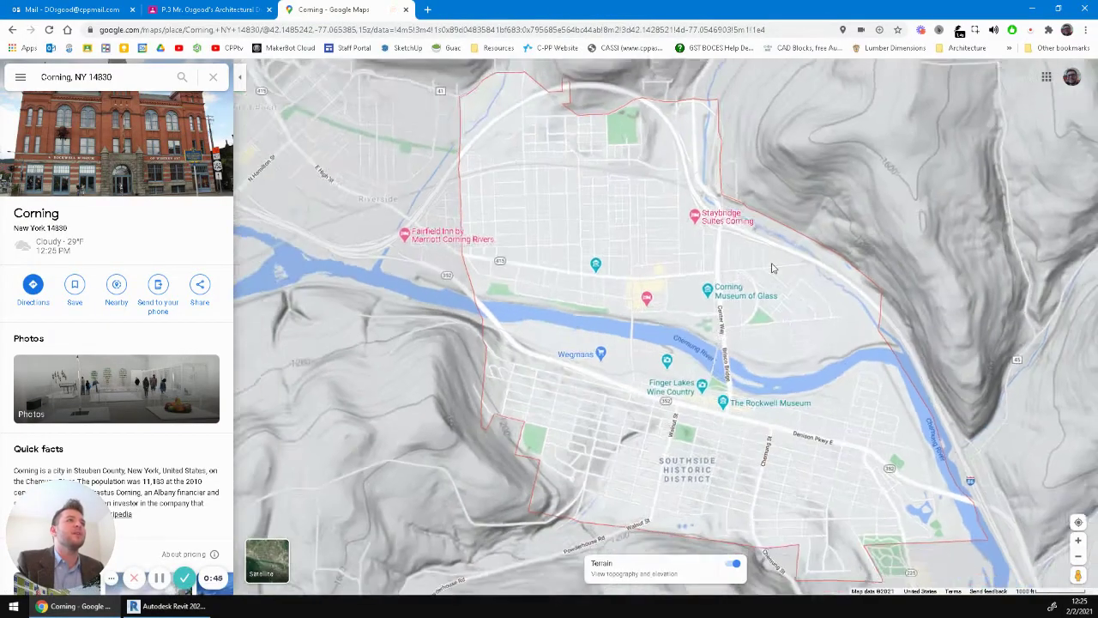
{"action": "scroll", "coordinate": [772, 266], "scroll_direction": "up", "scroll_amount": 1}
{"action": "scroll", "coordinate": [704, 321], "scroll_direction": "down", "scroll_amount": 1}
{"action": "left_click_drag", "start_coordinate": [744, 305], "coordinate": [649, 343]}
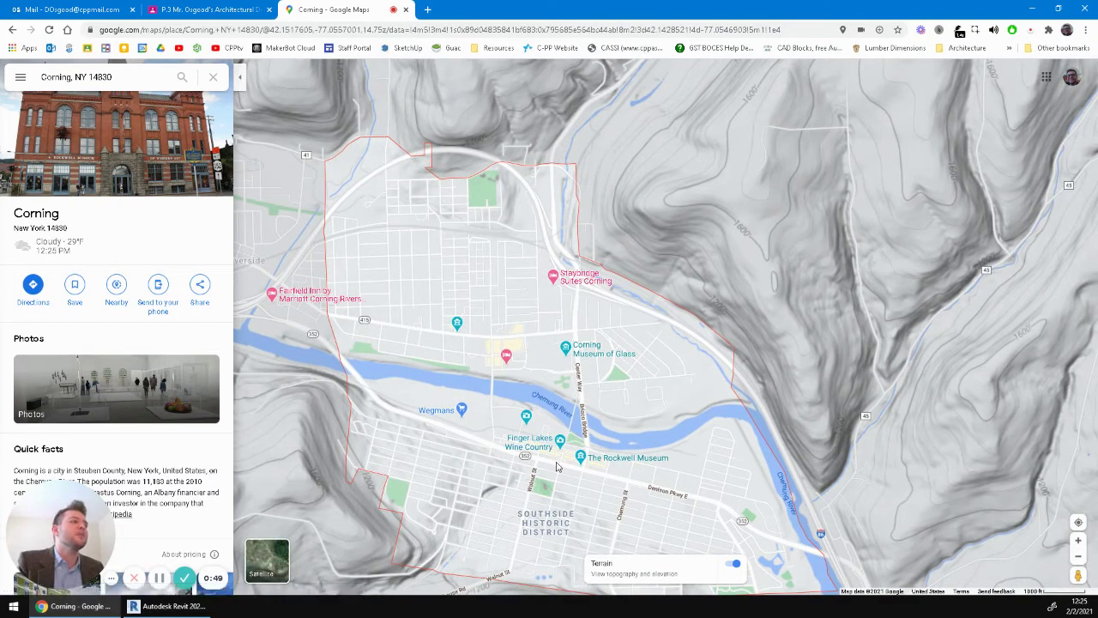
{"action": "scroll", "coordinate": [556, 466], "scroll_direction": "up", "scroll_amount": 2}
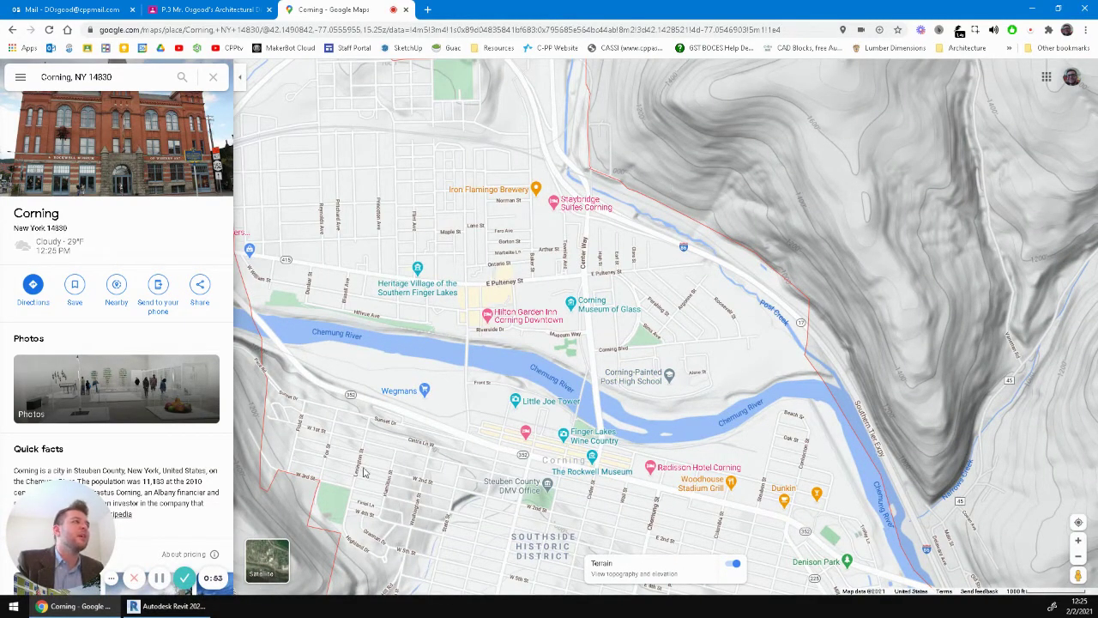
{"action": "left_click_drag", "start_coordinate": [381, 451], "coordinate": [560, 351]}
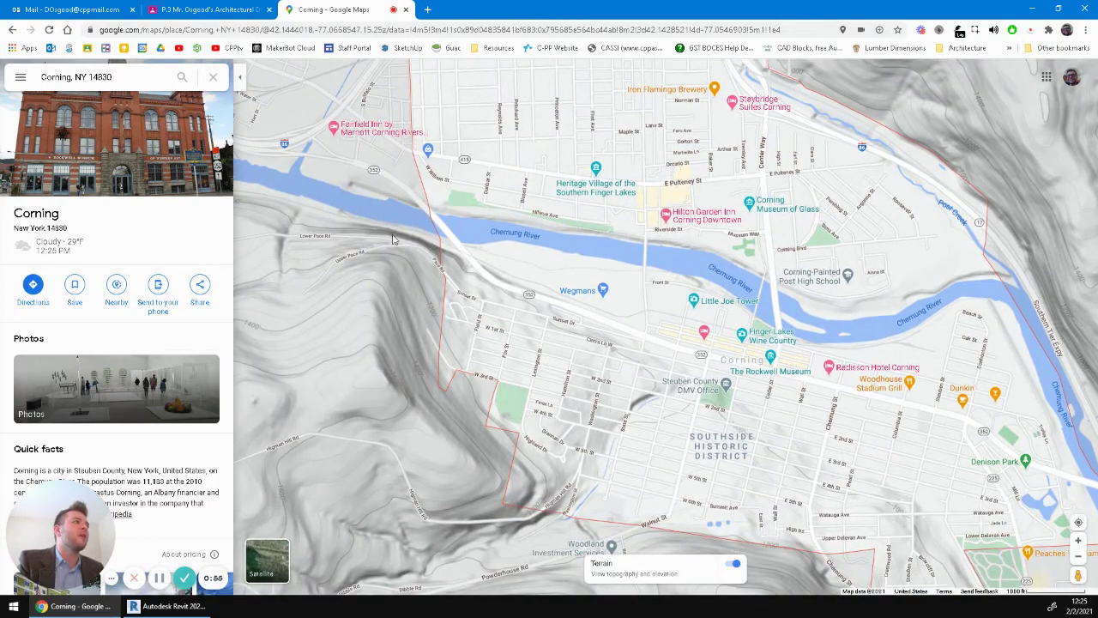
Examine the contour lines and their elevation labels on the steep hill northeast of Corning, down to its southern tip by the Chemung River
{"action": "left_click_drag", "start_coordinate": [709, 259], "coordinate": [421, 457]}
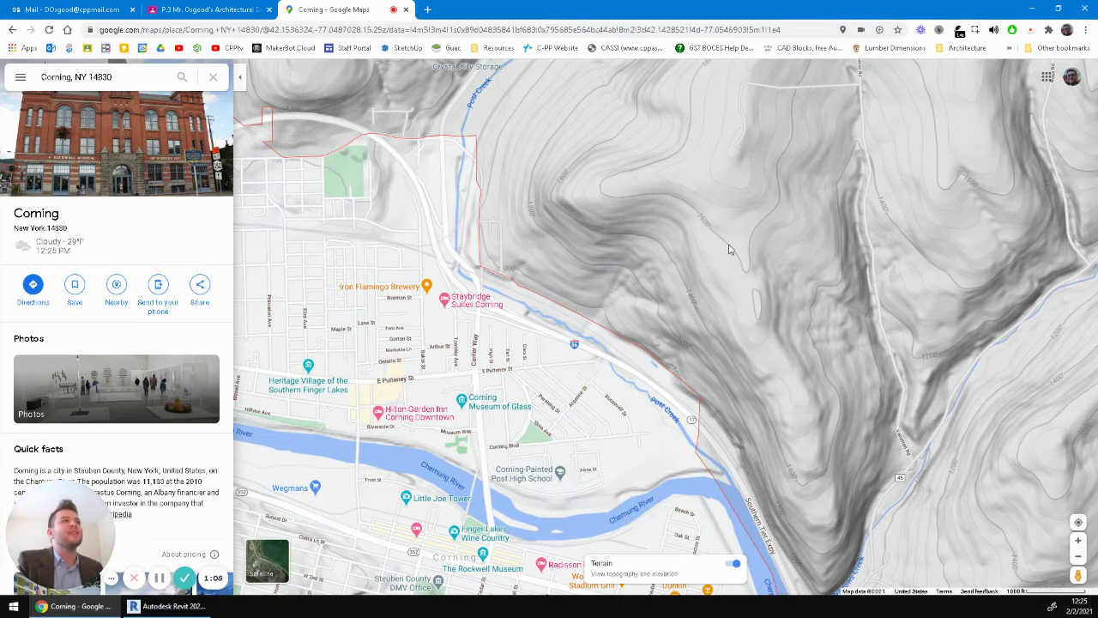
{"action": "scroll", "coordinate": [781, 255], "scroll_direction": "up", "scroll_amount": 3}
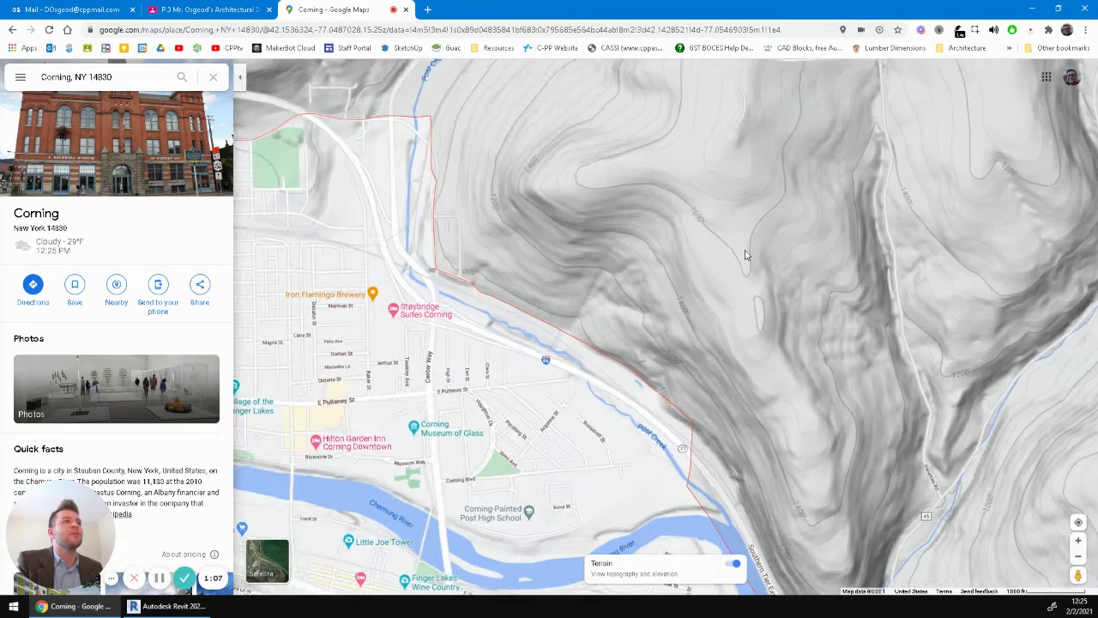
{"action": "scroll", "coordinate": [678, 210], "scroll_direction": "up", "scroll_amount": 1}
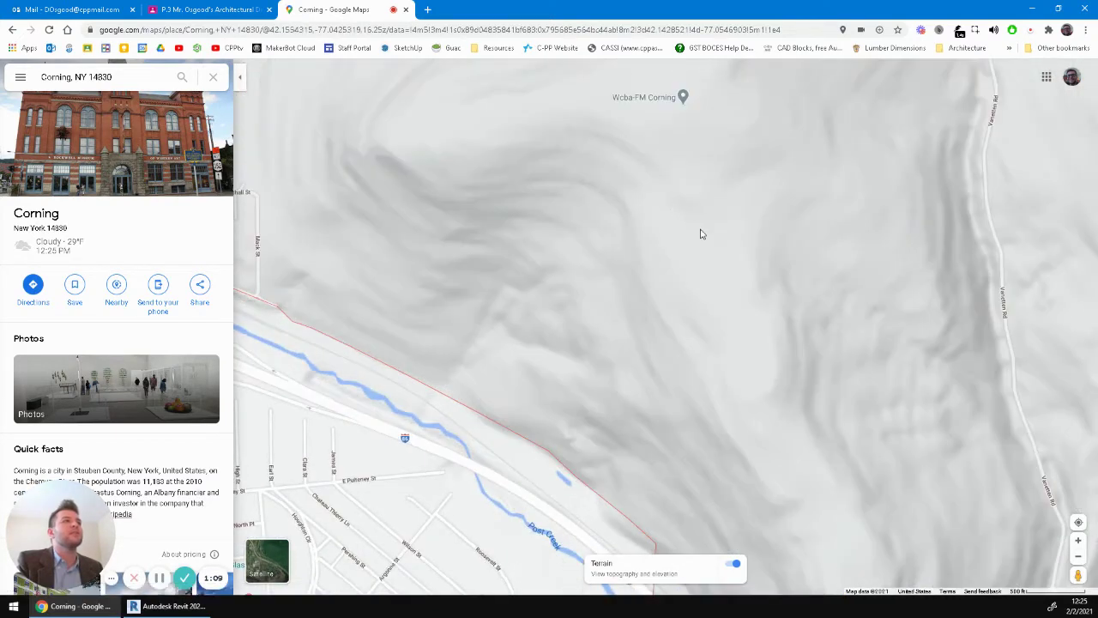
{"action": "scroll", "coordinate": [700, 233], "scroll_direction": "down", "scroll_amount": 2}
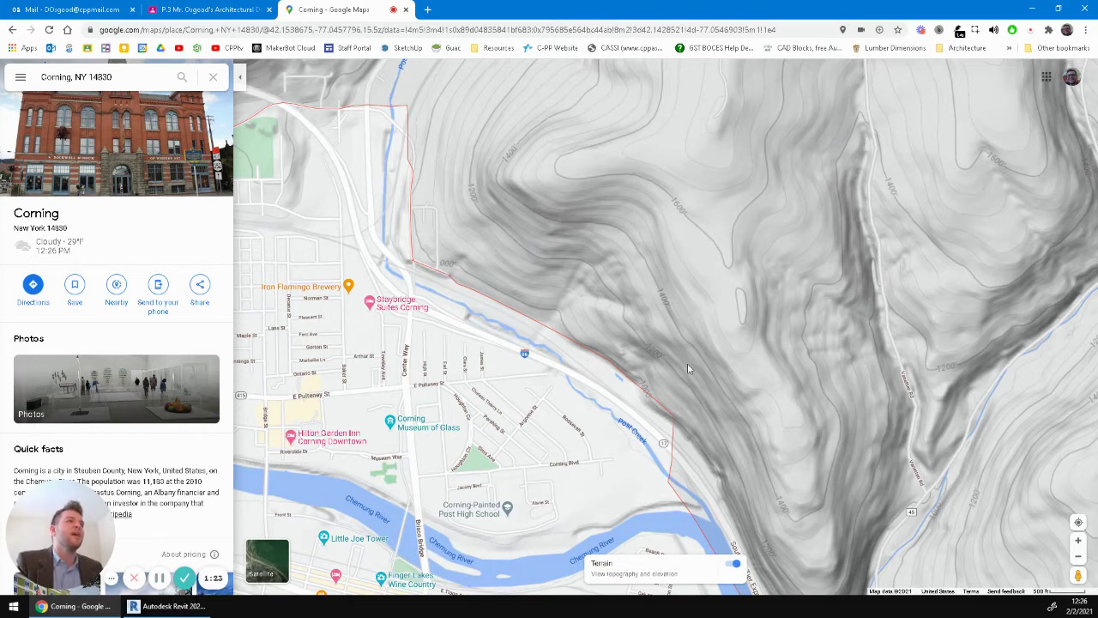
{"action": "left_click_drag", "start_coordinate": [732, 426], "coordinate": [680, 253]}
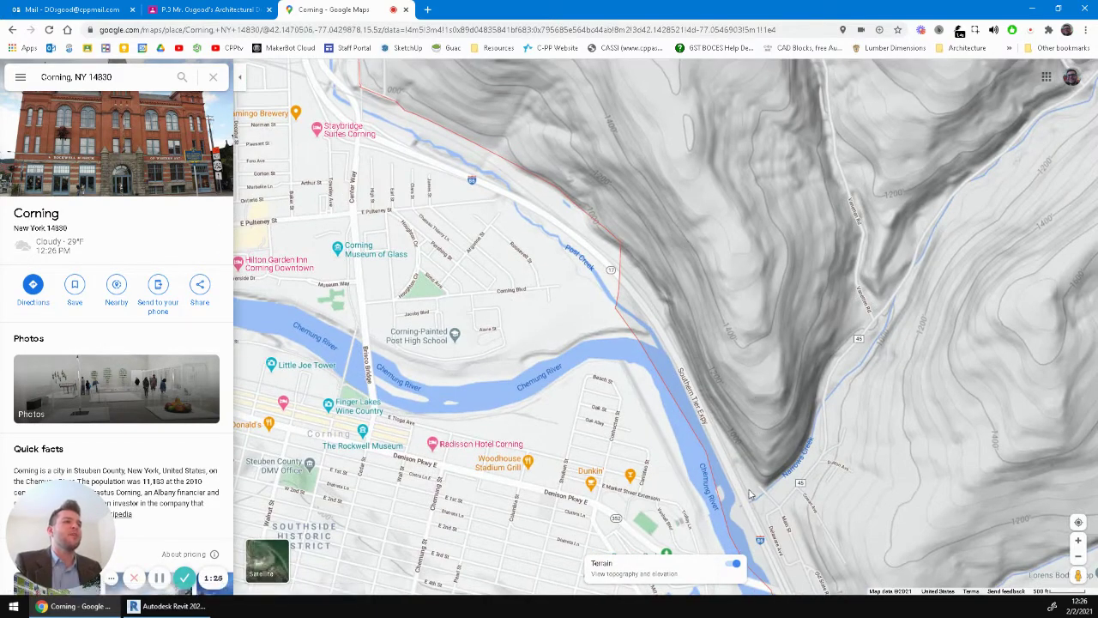
{"action": "left_click_drag", "start_coordinate": [744, 470], "coordinate": [685, 341]}
{"action": "scroll", "coordinate": [648, 301], "scroll_direction": "down", "scroll_amount": 1}
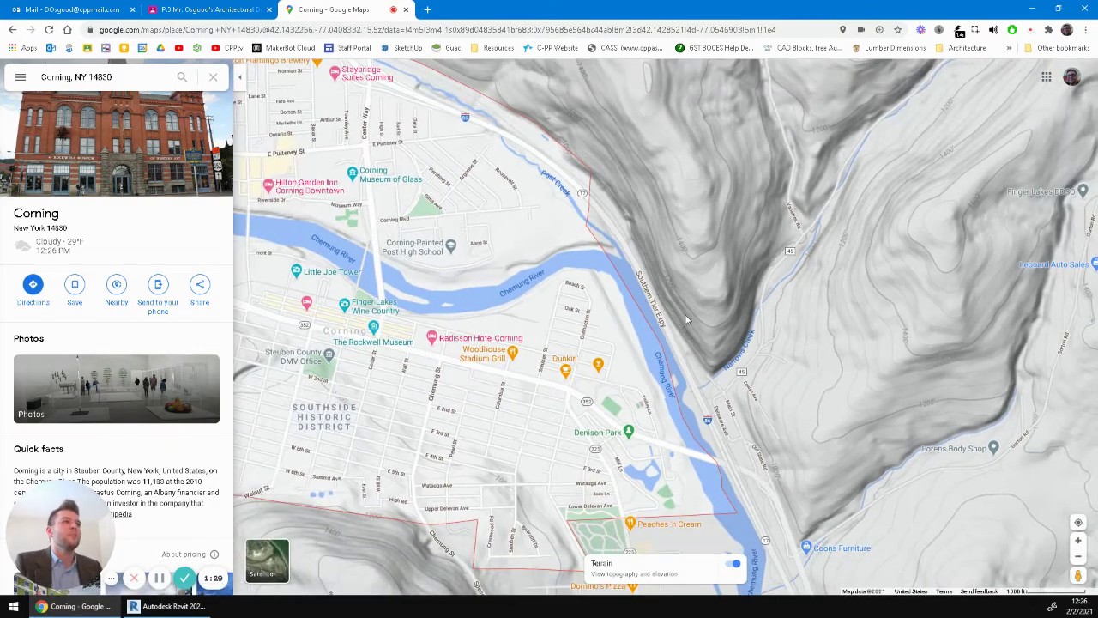
{"action": "left_click_drag", "start_coordinate": [650, 257], "coordinate": [615, 276]}
{"action": "scroll", "coordinate": [614, 278], "scroll_direction": "up", "scroll_amount": 1}
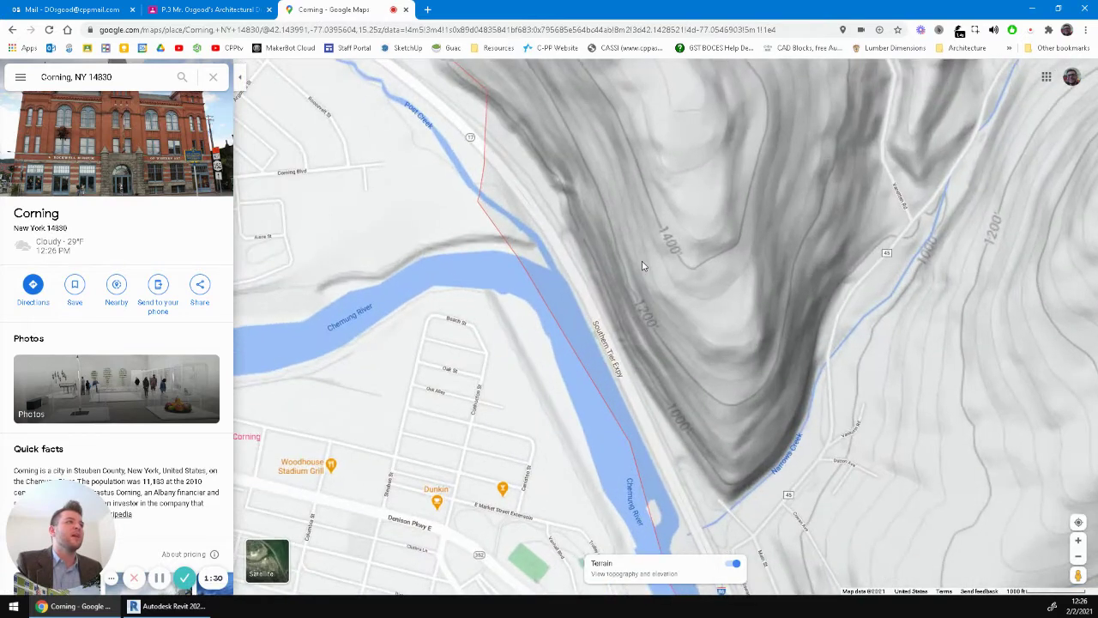
{"action": "scroll", "coordinate": [619, 292], "scroll_direction": "down", "scroll_amount": 1}
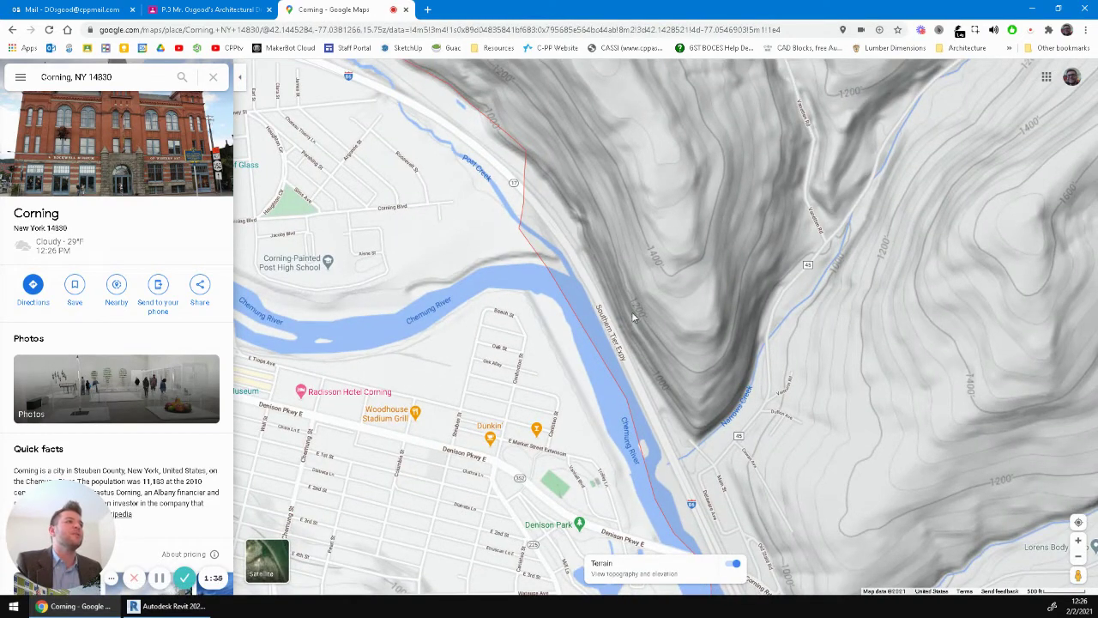
{"action": "scroll", "coordinate": [637, 302], "scroll_direction": "down", "scroll_amount": 1}
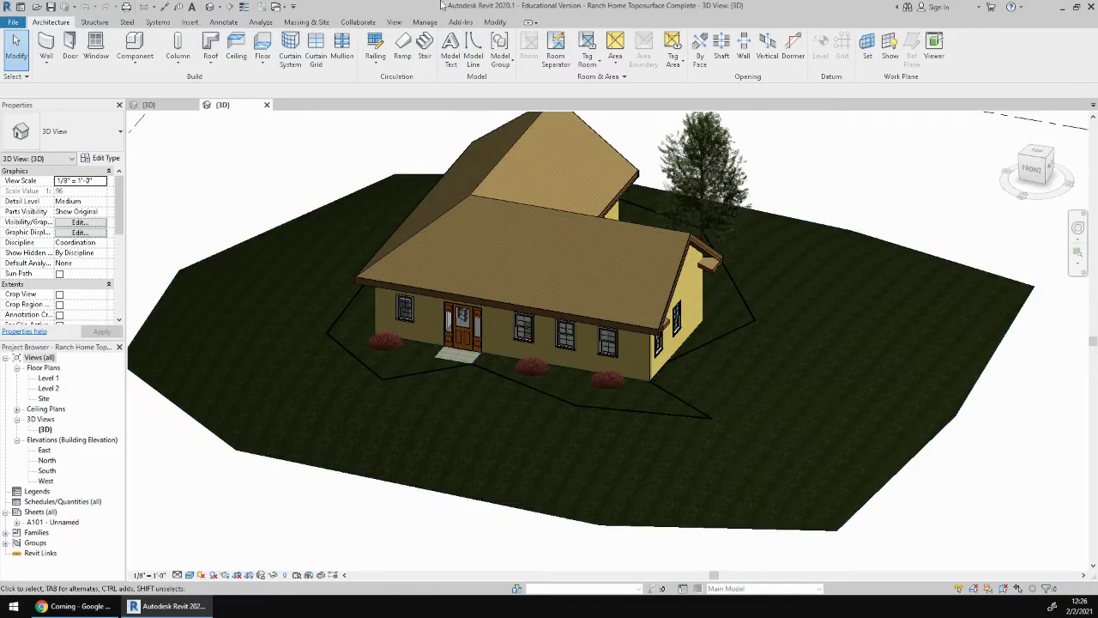
Switch to Revit and inspect the completed model's toposurface from above, in the Site floor plan and in 3D
{"action": "left_click", "coordinate": [1048, 164]}
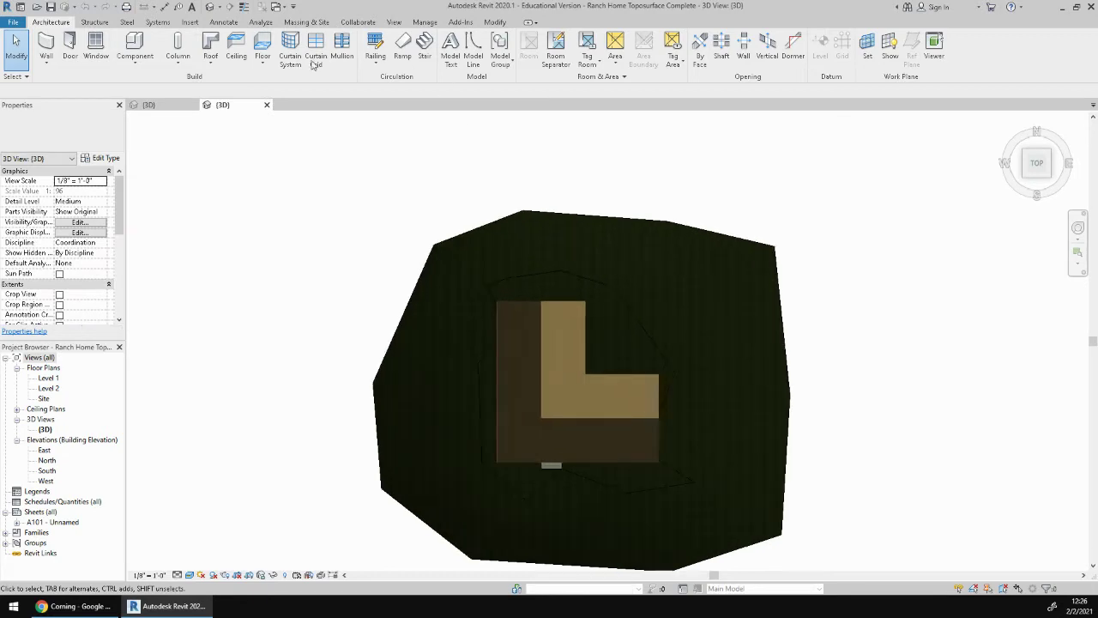
{"action": "double_click", "coordinate": [44, 398]}
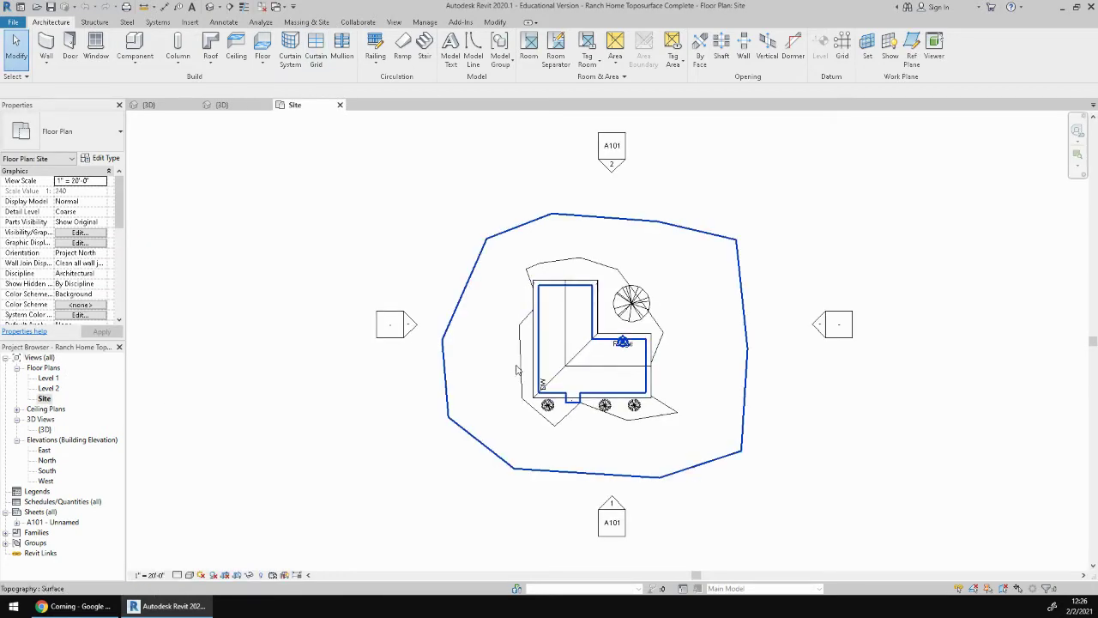
{"action": "scroll", "coordinate": [670, 405], "scroll_direction": "up", "scroll_amount": 3}
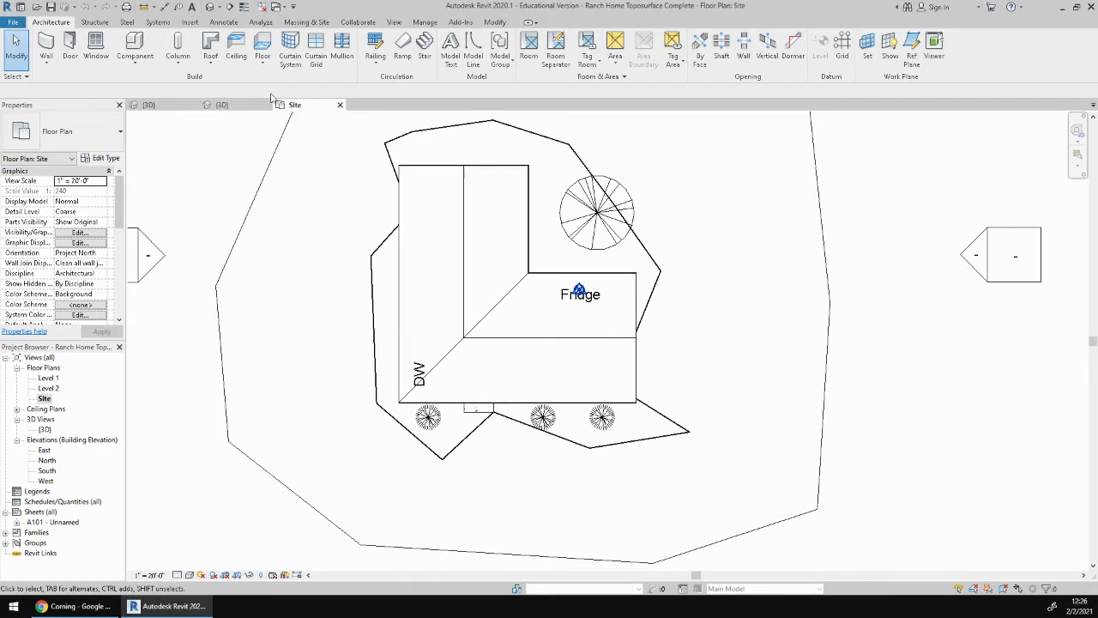
{"action": "left_click", "coordinate": [222, 105]}
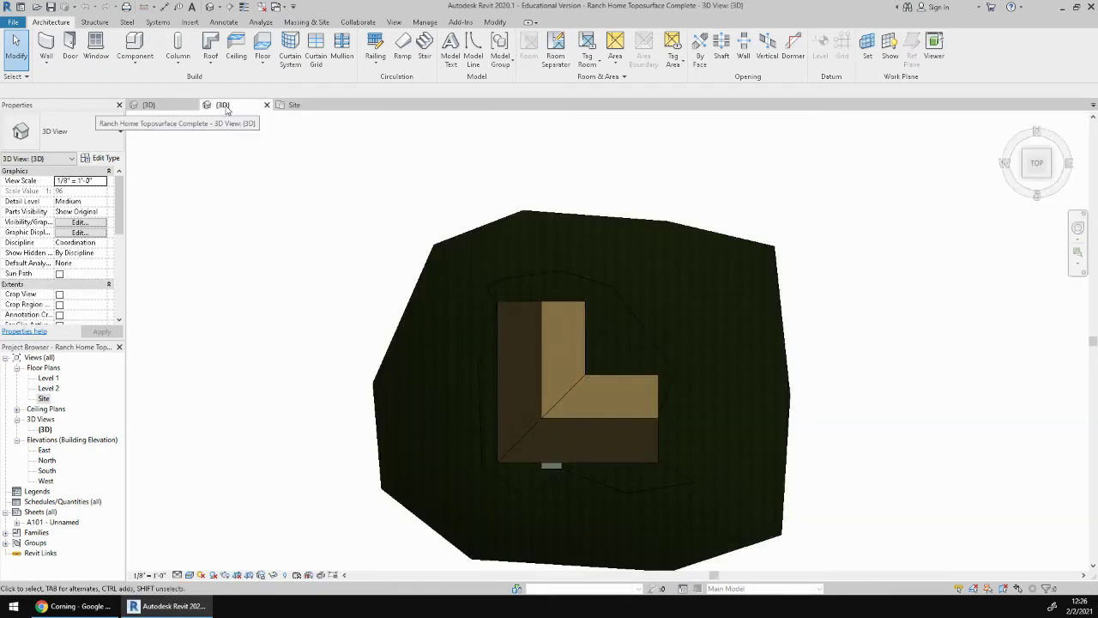
{"action": "middle_click_drag", "start_coordinate": [468, 211], "coordinate": [415, 287], "text": "shift"}
{"action": "middle_click_drag", "start_coordinate": [441, 248], "coordinate": [443, 275], "text": "shift"}
Open the Site floor plan of the Ranch Home Toposurface VIDEO DEMO model and place it beside that model's 3D view
{"action": "left_click", "coordinate": [156, 106]}
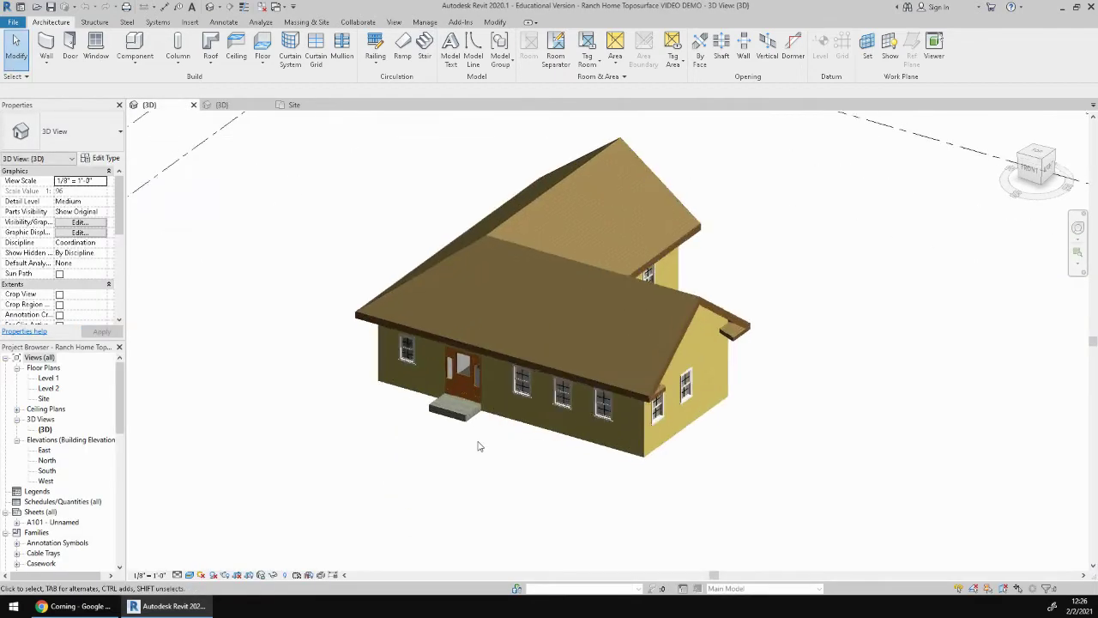
{"action": "scroll", "coordinate": [478, 445], "scroll_direction": "up", "scroll_amount": 1}
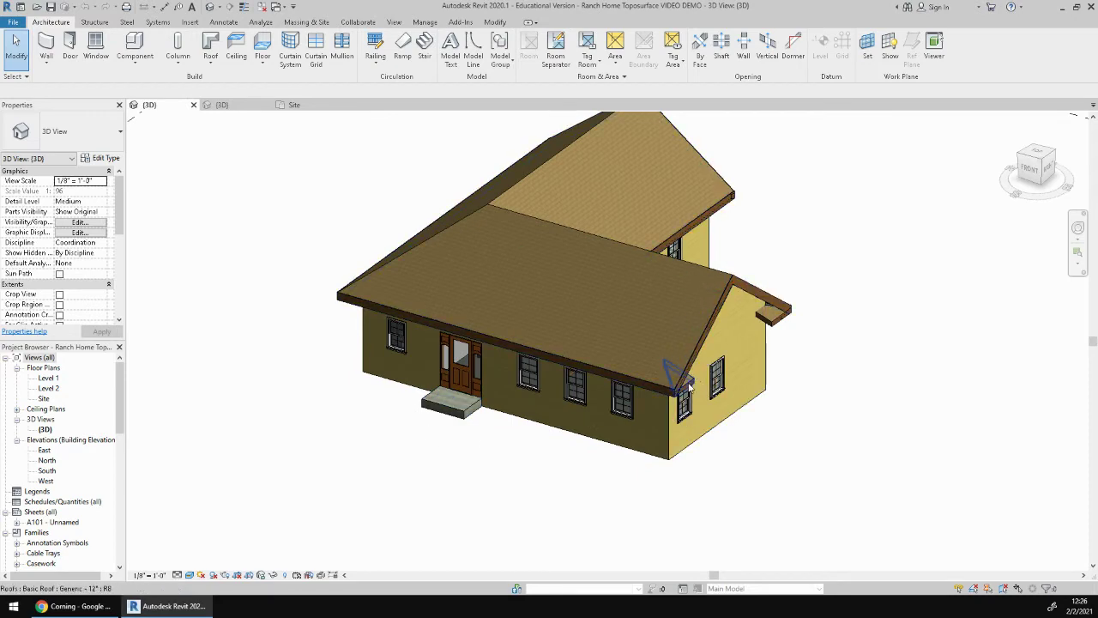
{"action": "middle_click_drag", "start_coordinate": [438, 453], "coordinate": [543, 476]}
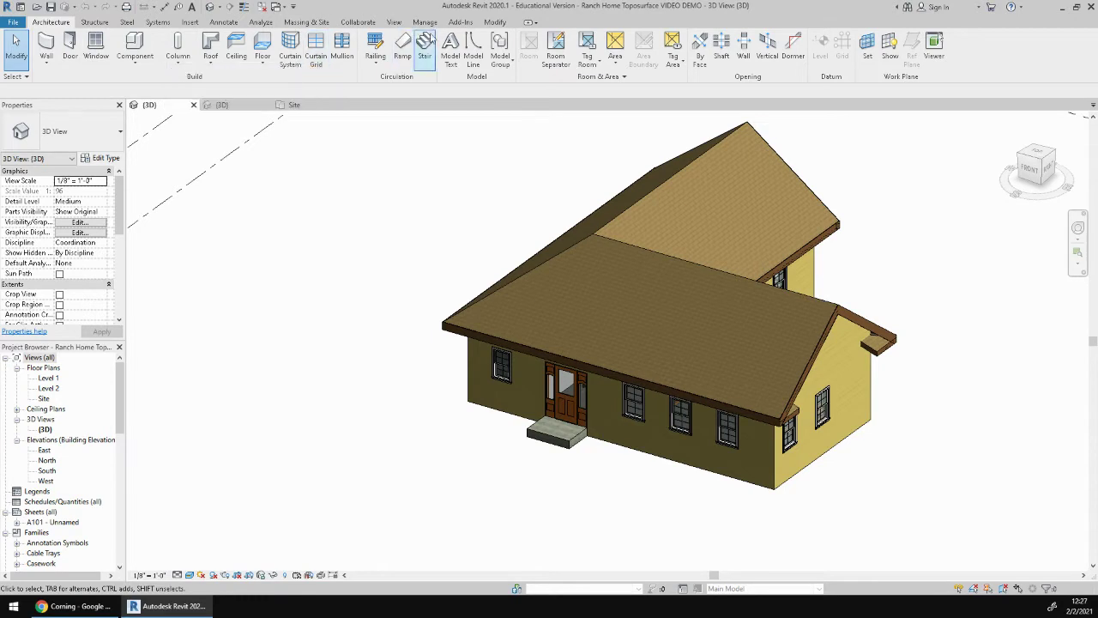
{"action": "left_click", "coordinate": [307, 22]}
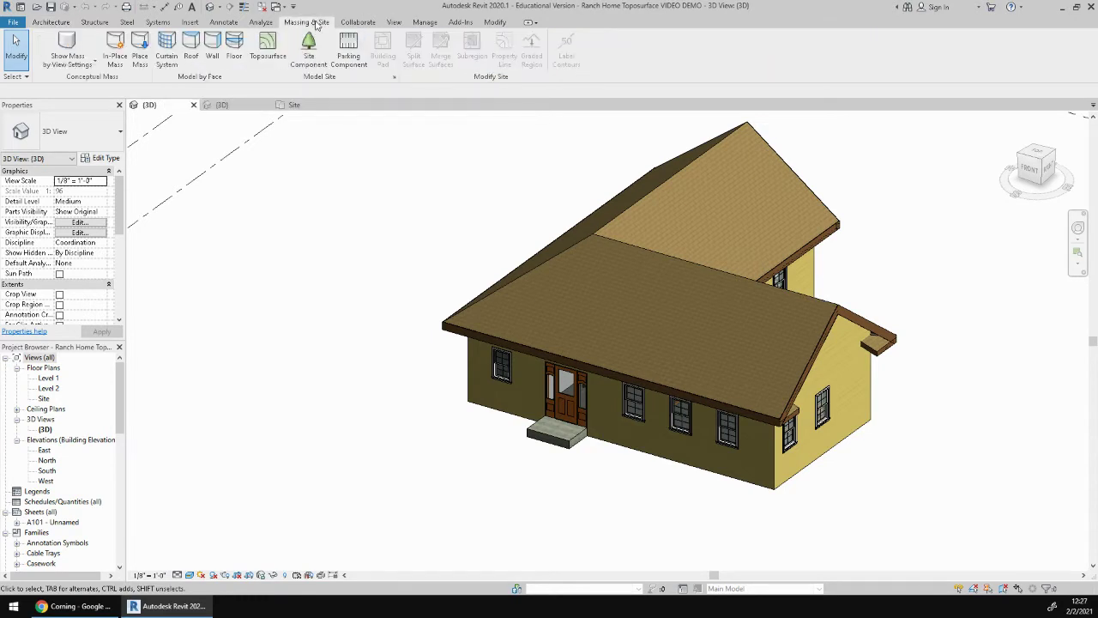
{"action": "double_click", "coordinate": [43, 399]}
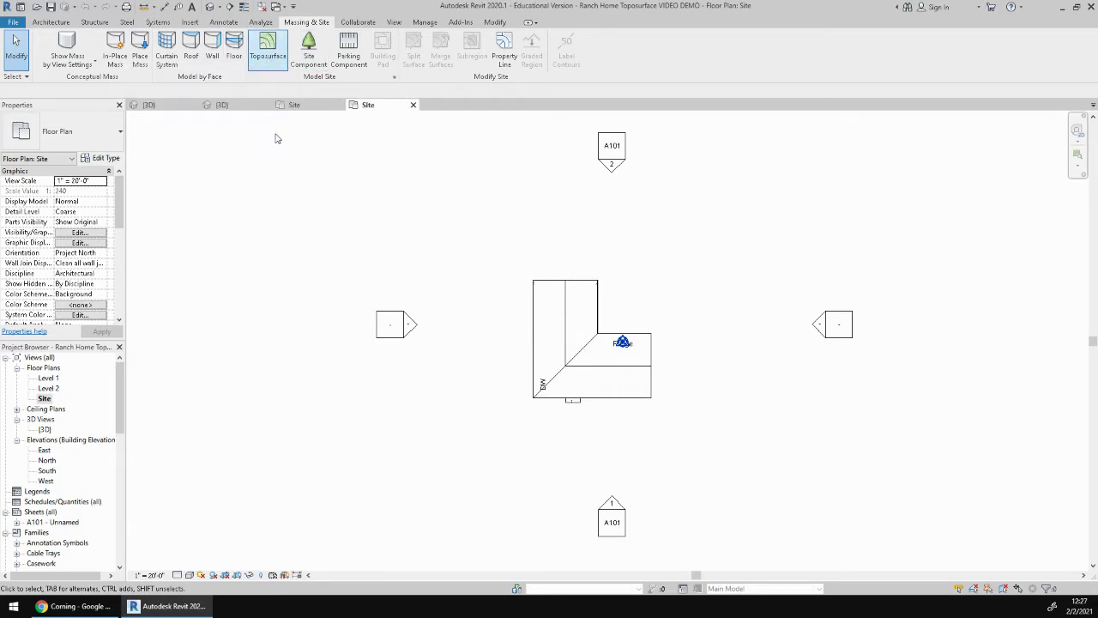
{"action": "scroll", "coordinate": [608, 362], "scroll_direction": "up", "scroll_amount": 1}
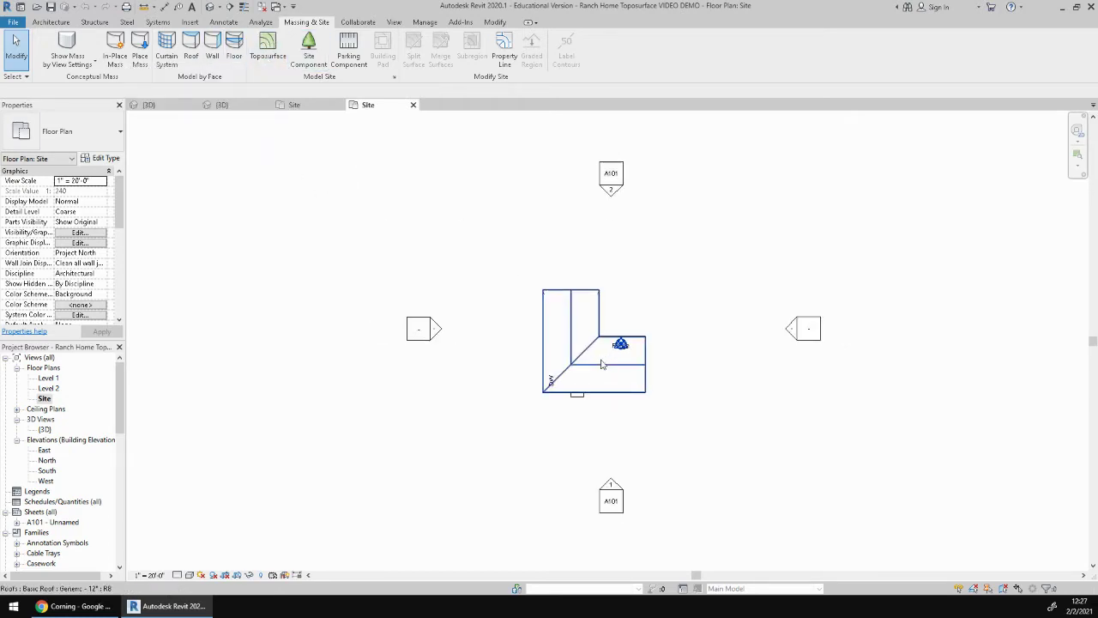
{"action": "scroll", "coordinate": [536, 323], "scroll_direction": "up", "scroll_amount": 3}
{"action": "scroll", "coordinate": [536, 324], "scroll_direction": "down", "scroll_amount": 2}
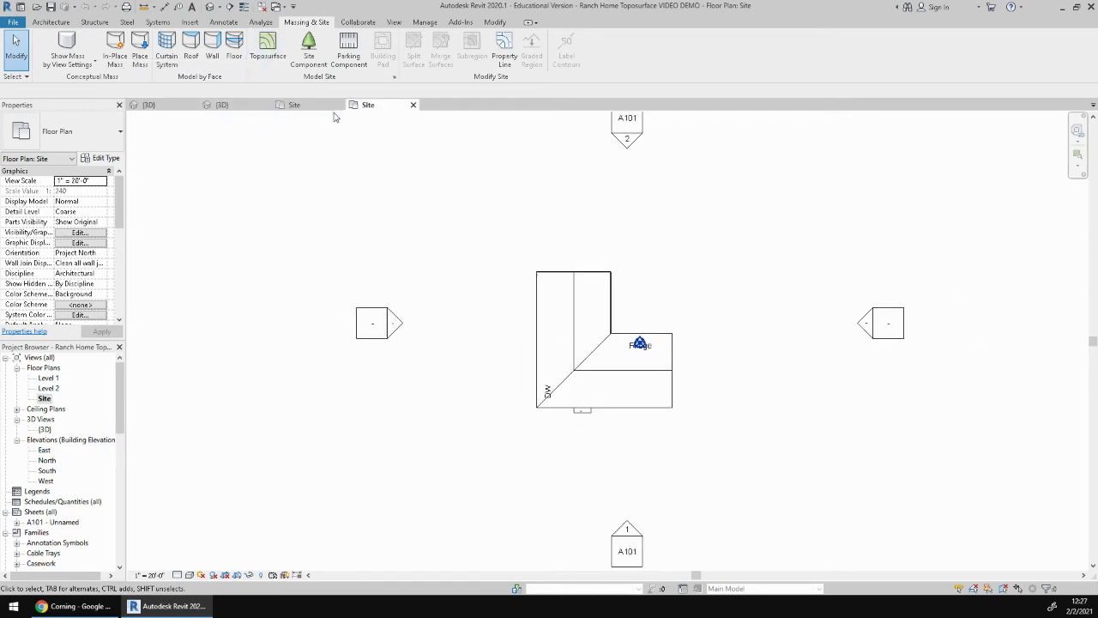
{"action": "left_click_drag", "start_coordinate": [395, 109], "coordinate": [247, 108]}
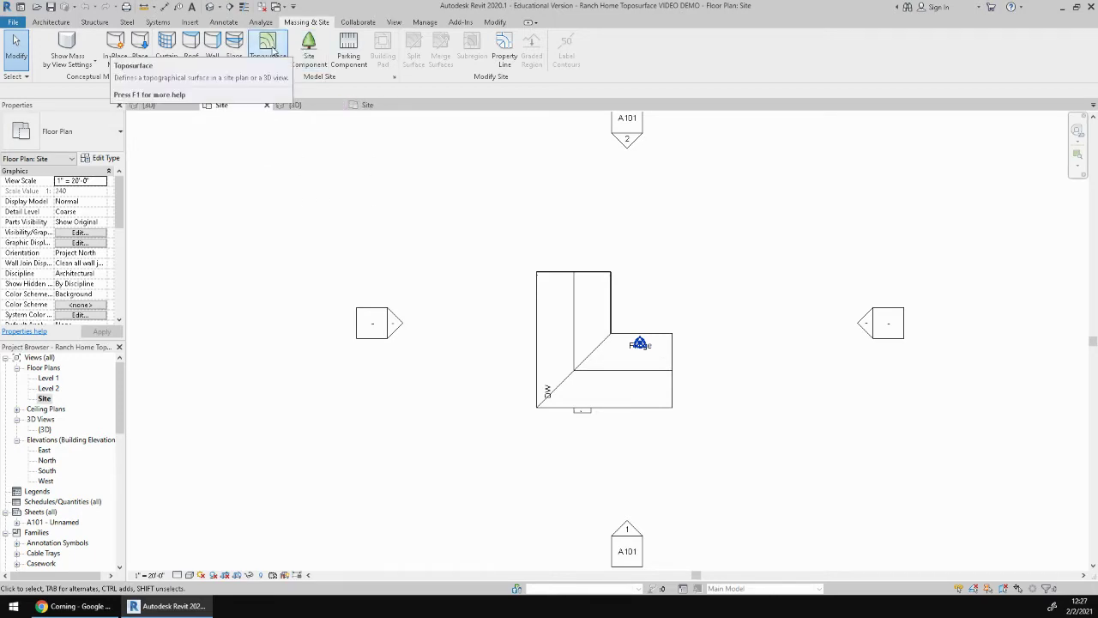
Create a toposurface in the Site plan from a closed ring of points at absolute elevation 0 around the house, and finish it
{"action": "left_click", "coordinate": [271, 52]}
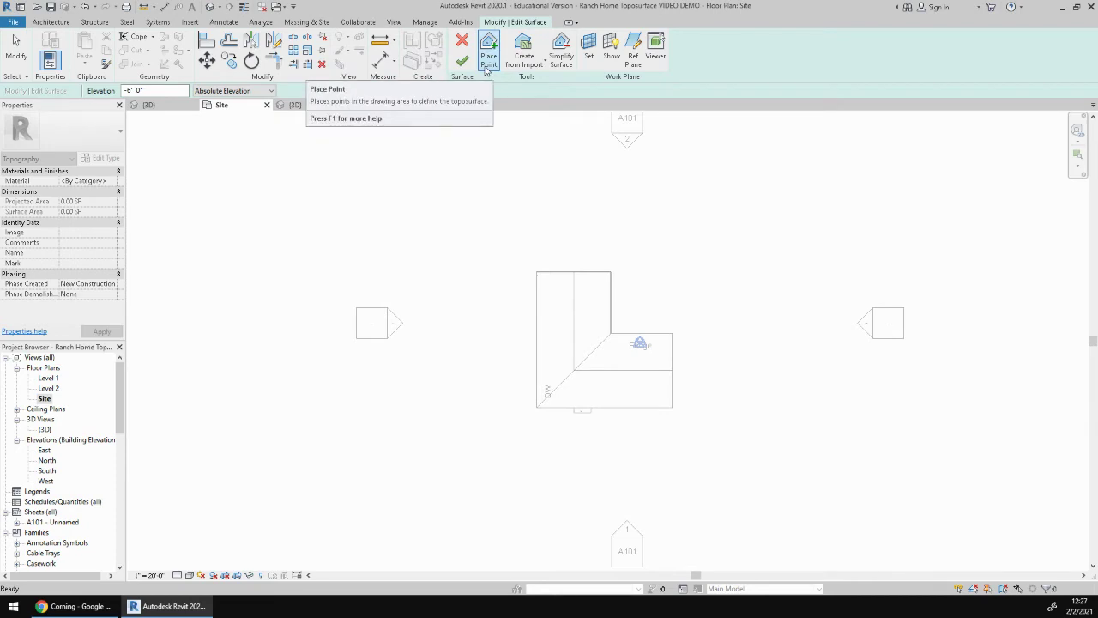
{"action": "left_click", "coordinate": [140, 90]}
{"action": "left_click_drag", "start_coordinate": [139, 90], "coordinate": [95, 92]}
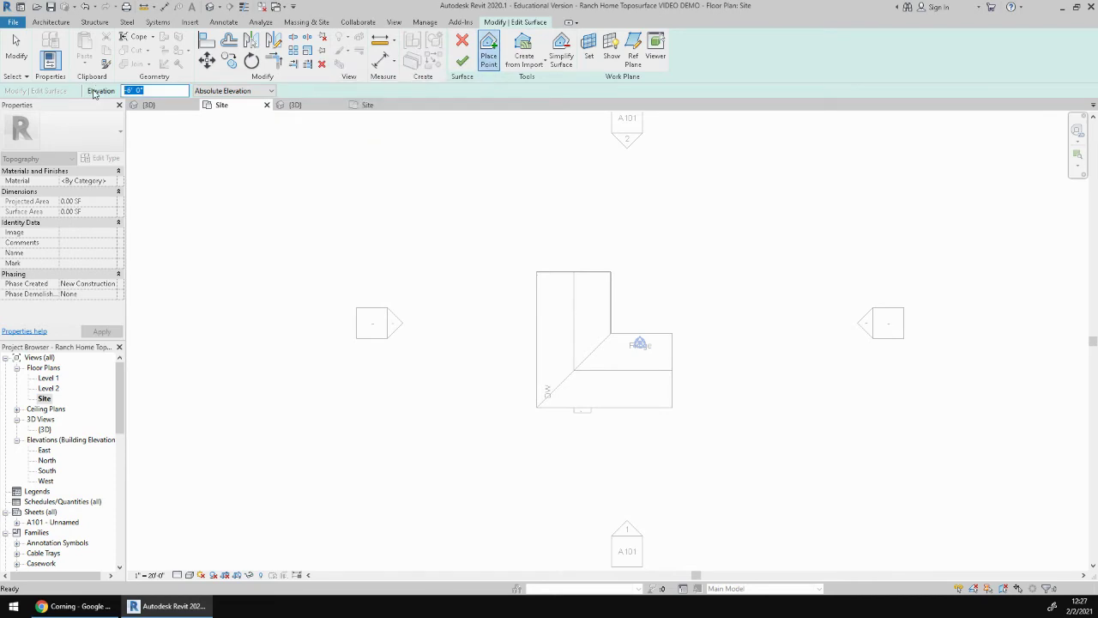
{"action": "type", "text": "0"}
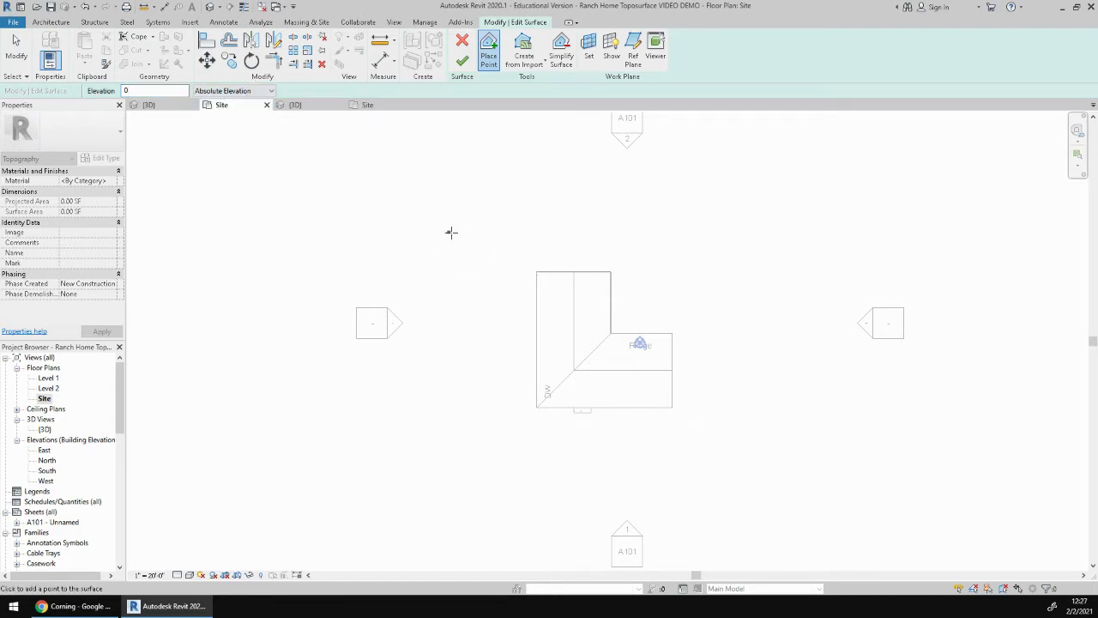
{"action": "scroll", "coordinate": [518, 268], "scroll_direction": "up", "scroll_amount": 2}
{"action": "left_click", "coordinate": [515, 259]}
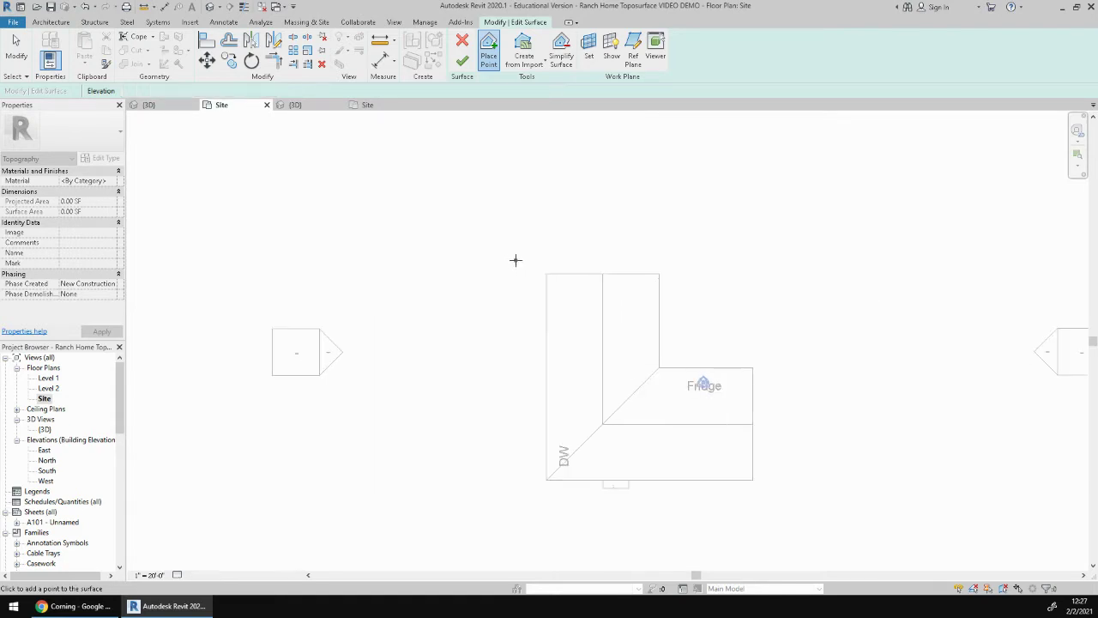
{"action": "left_click", "coordinate": [562, 243]}
{"action": "left_click", "coordinate": [631, 242]}
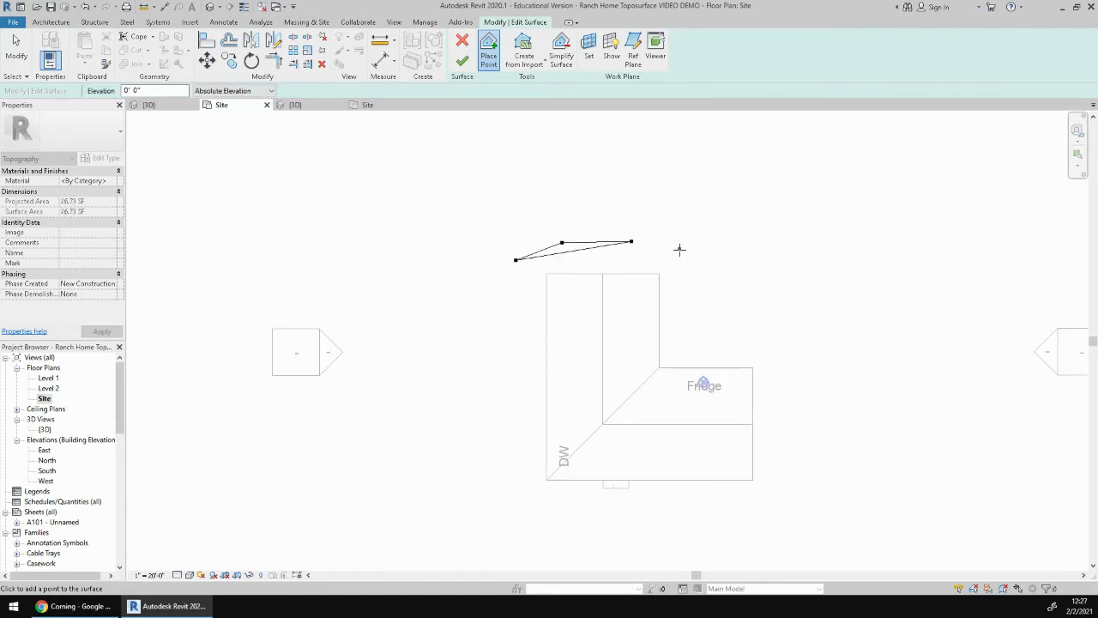
{"action": "left_click", "coordinate": [680, 251]}
{"action": "left_click", "coordinate": [692, 291]}
{"action": "left_click", "coordinate": [712, 319]}
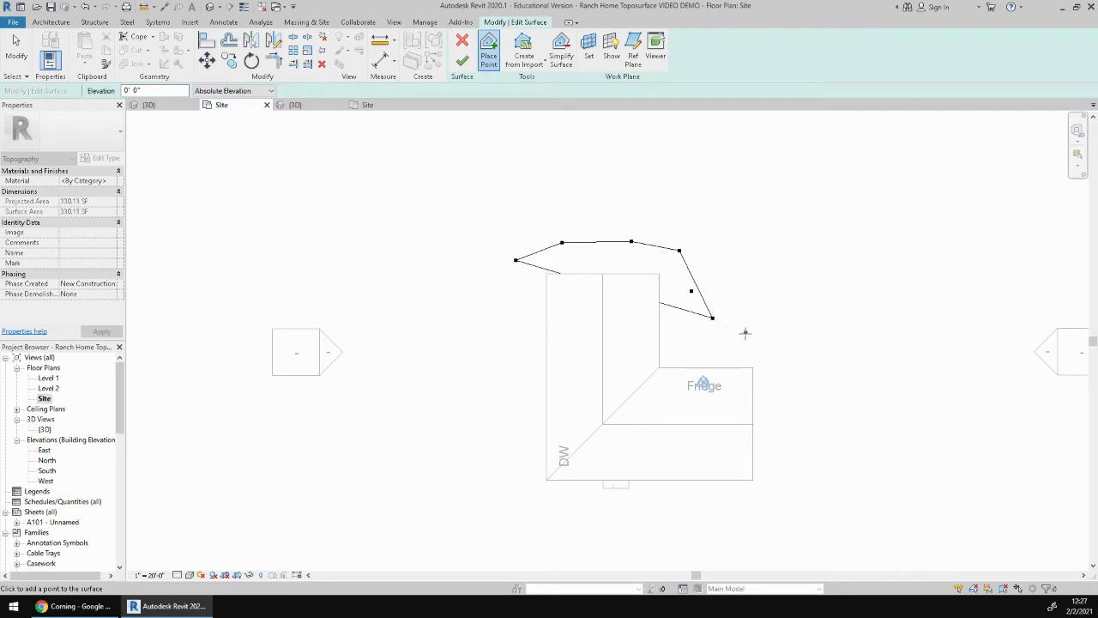
{"action": "left_click", "coordinate": [747, 336]}
{"action": "left_click", "coordinate": [786, 362]}
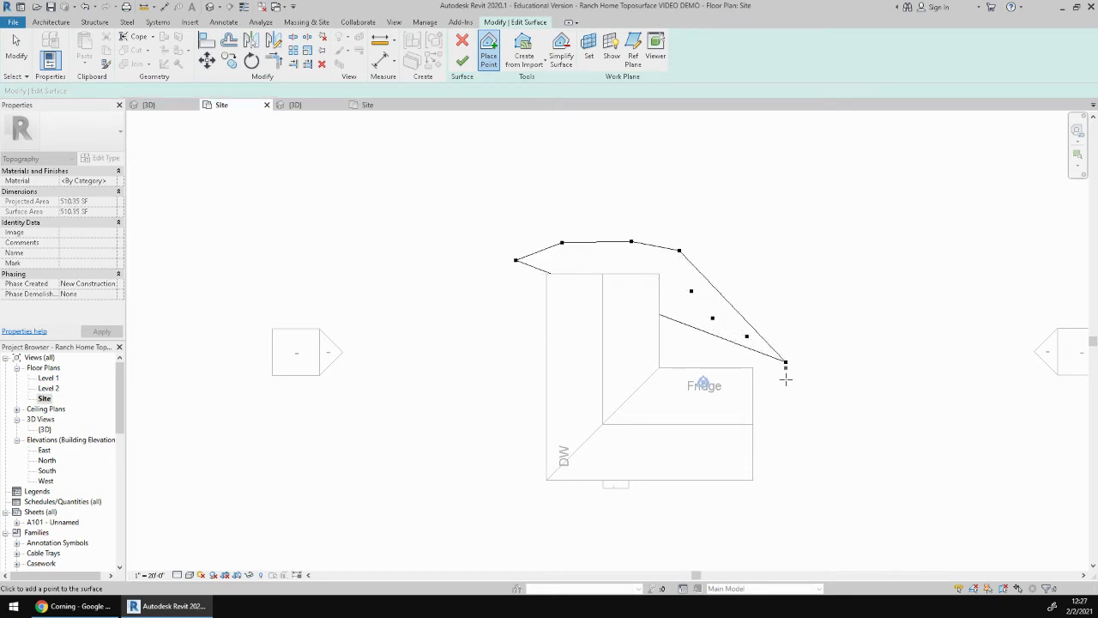
{"action": "left_click", "coordinate": [786, 409]}
{"action": "left_click", "coordinate": [786, 467]}
{"action": "left_click", "coordinate": [783, 507]}
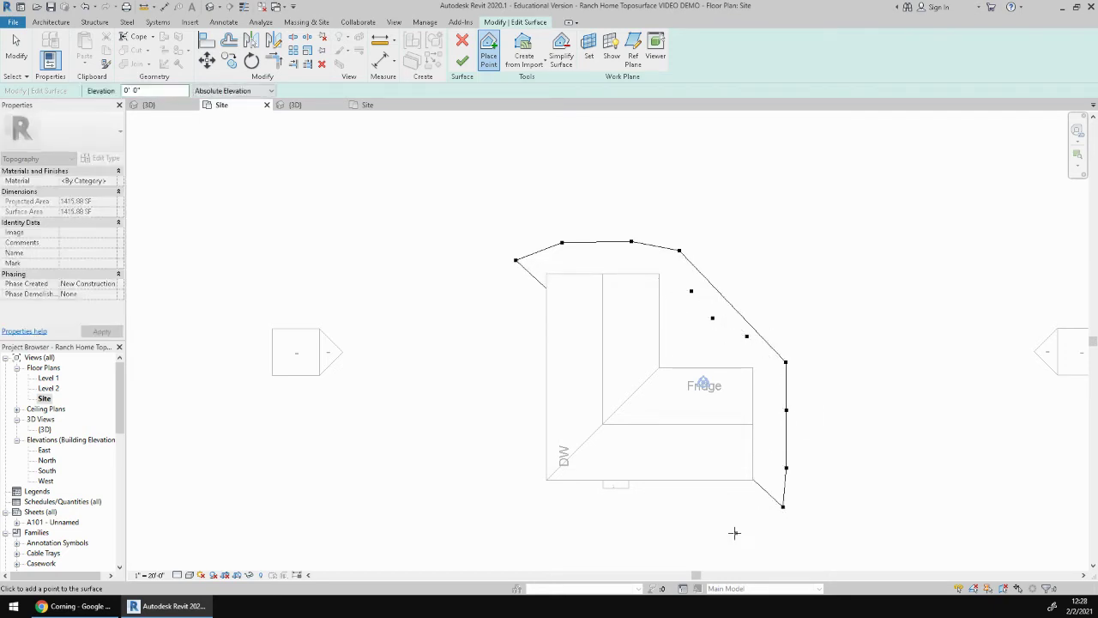
{"action": "left_click", "coordinate": [735, 533]}
{"action": "left_click", "coordinate": [666, 534]}
{"action": "left_click", "coordinate": [606, 534]}
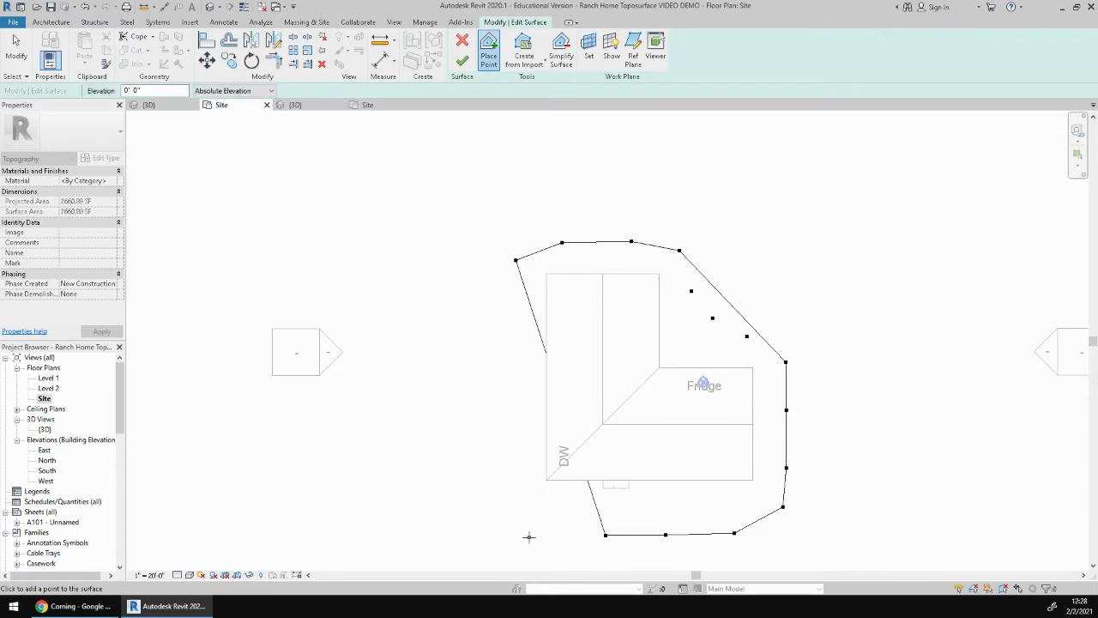
{"action": "left_click", "coordinate": [528, 536]}
{"action": "left_click", "coordinate": [490, 490]}
{"action": "left_click", "coordinate": [480, 415]}
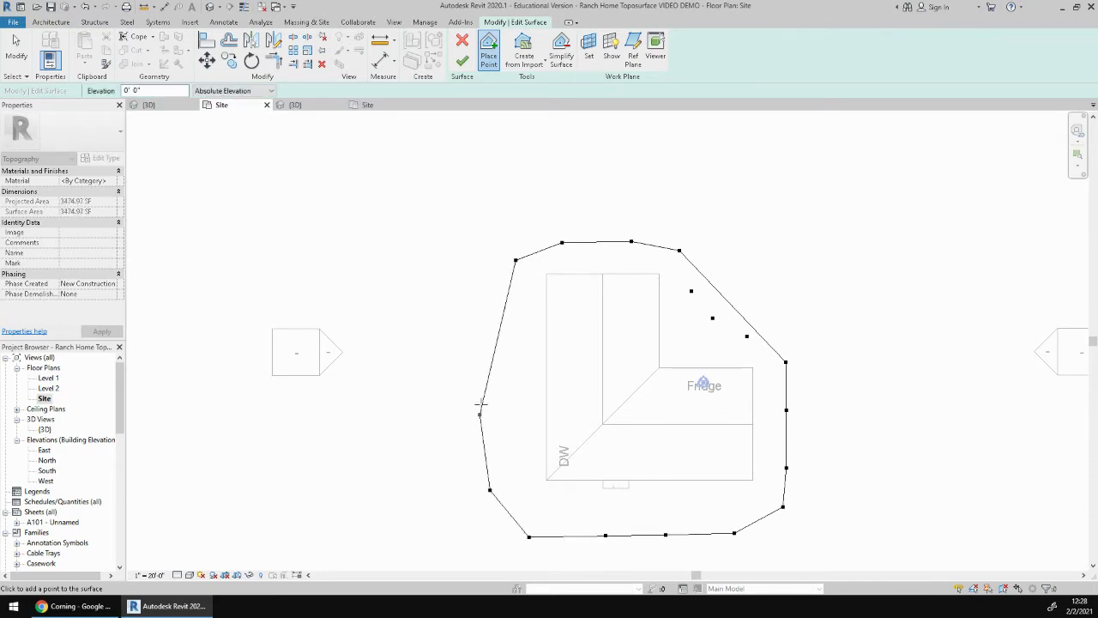
{"action": "left_click", "coordinate": [488, 310]}
{"action": "left_click", "coordinate": [478, 356]}
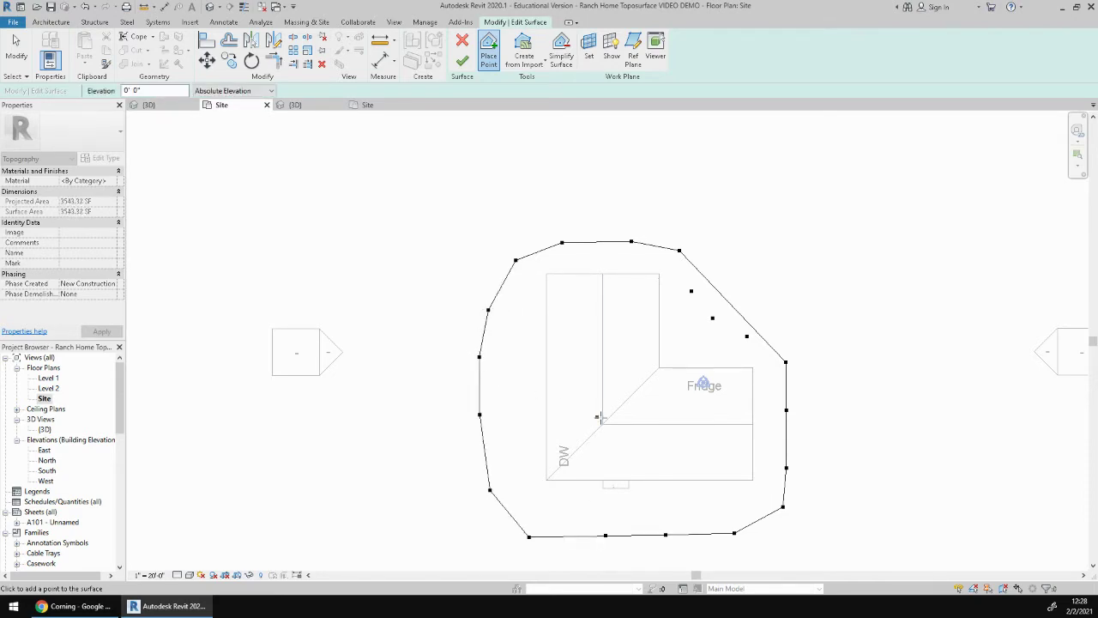
{"action": "scroll", "coordinate": [600, 413], "scroll_direction": "down", "scroll_amount": 1}
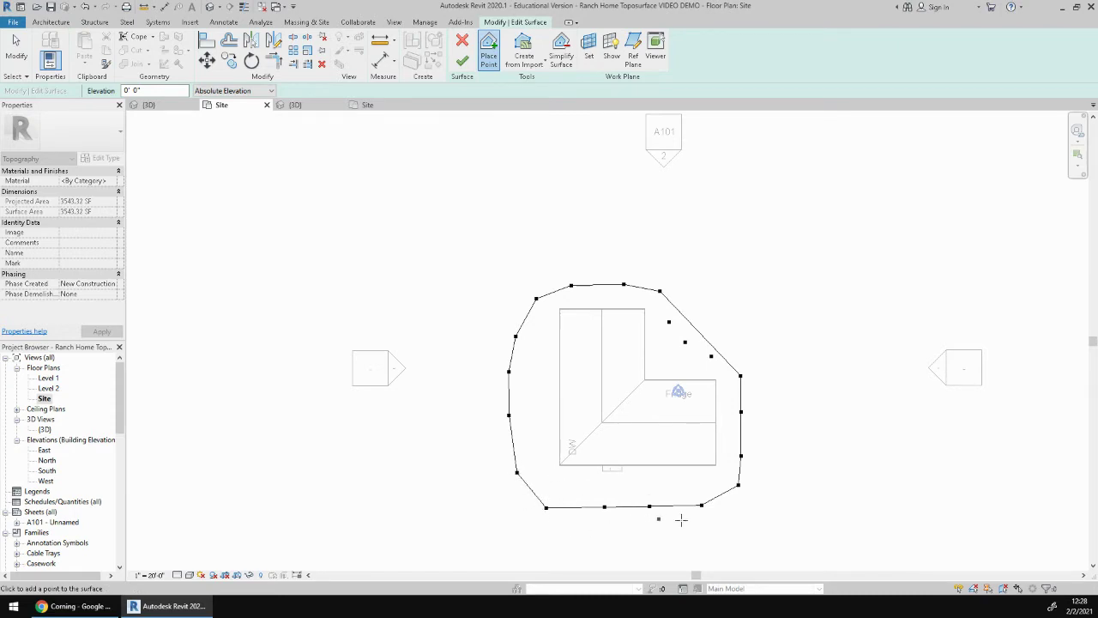
{"action": "middle_click_drag", "start_coordinate": [718, 496], "coordinate": [669, 503]}
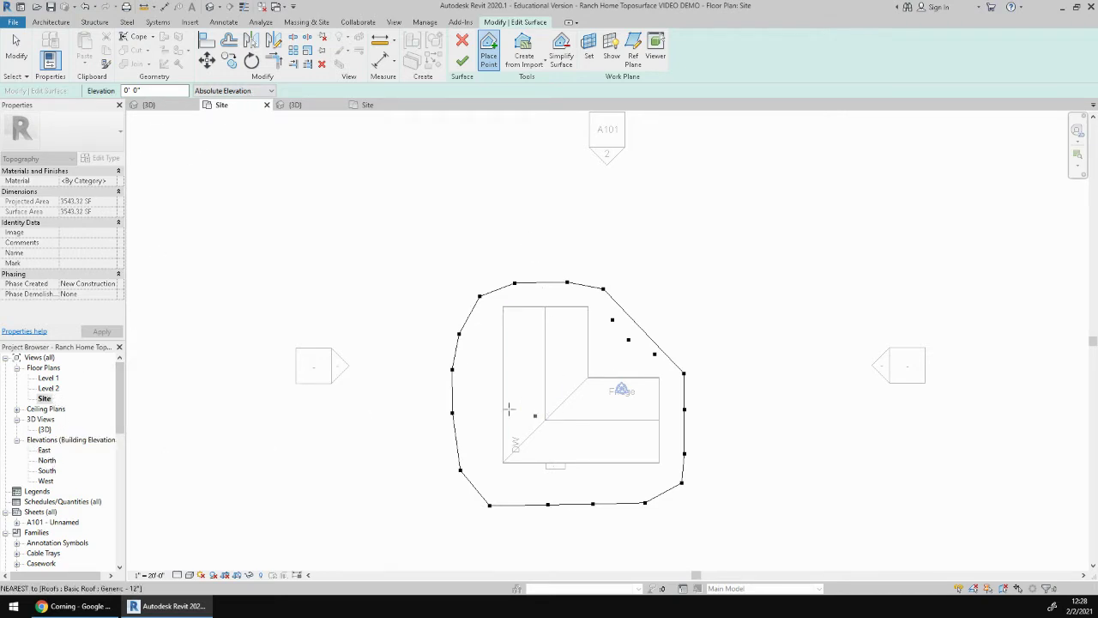
{"action": "left_click", "coordinate": [461, 61]}
Inspect the new toposurface against the house and levels in the 3D view, from the front and from slightly above
{"action": "left_click", "coordinate": [176, 107]}
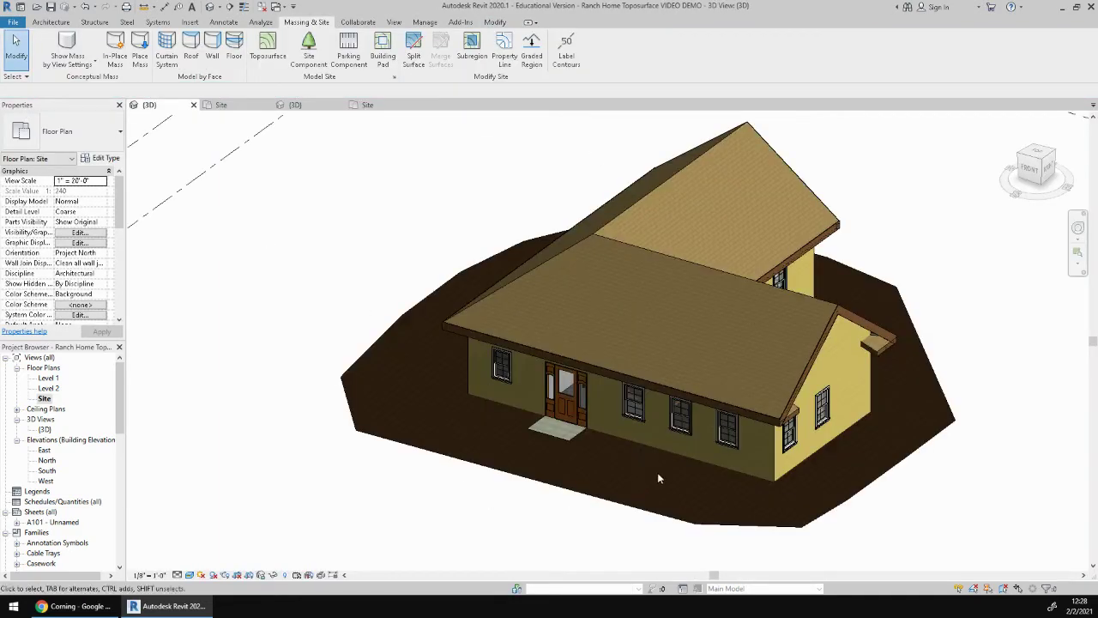
{"action": "middle_click_drag", "start_coordinate": [679, 515], "coordinate": [755, 391], "text": "shift"}
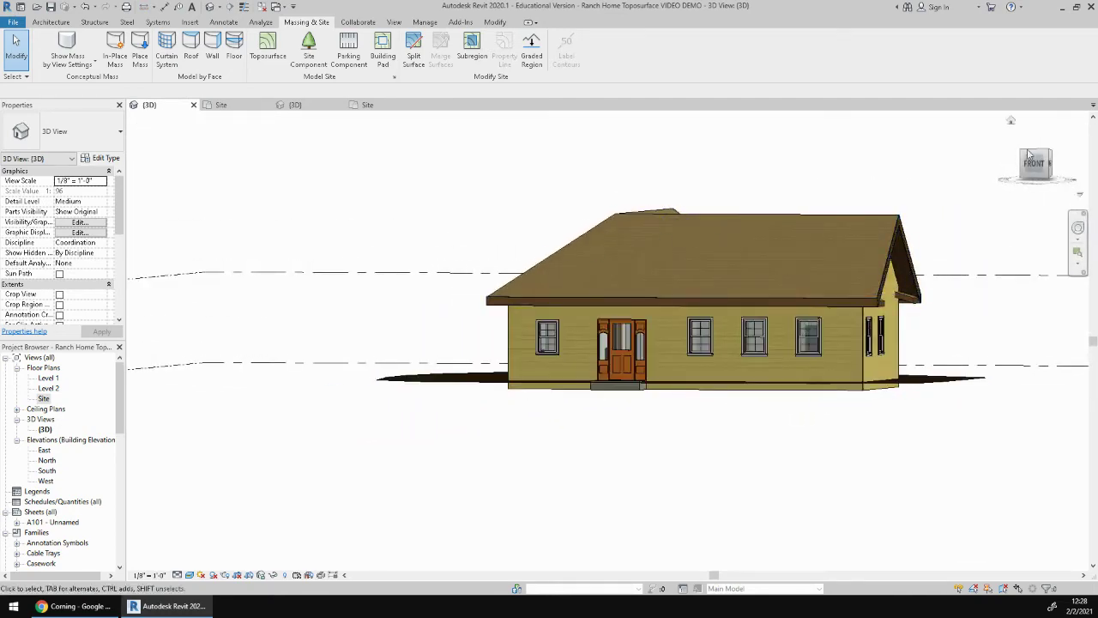
{"action": "scroll", "coordinate": [921, 321], "scroll_direction": "down", "scroll_amount": 5}
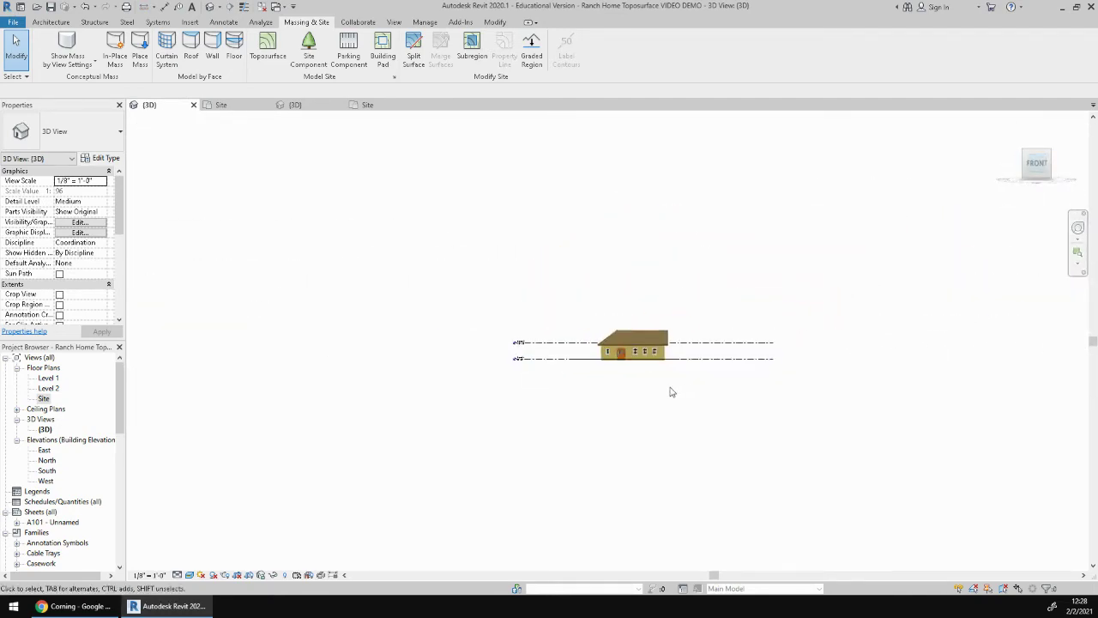
{"action": "scroll", "coordinate": [652, 380], "scroll_direction": "up", "scroll_amount": 4}
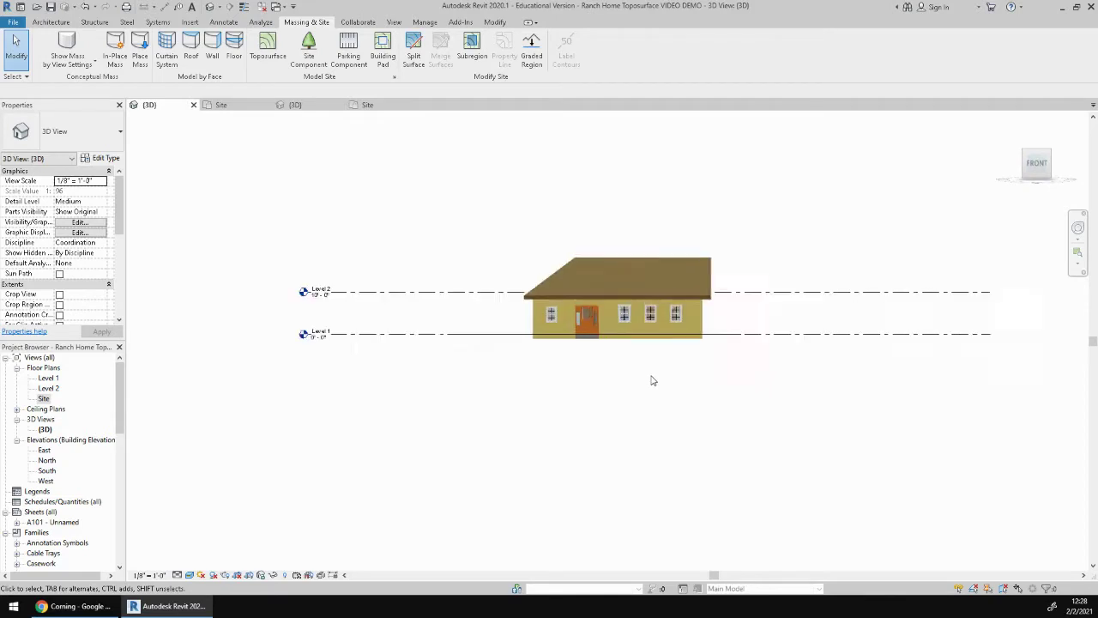
{"action": "left_click", "coordinate": [450, 326]}
{"action": "middle_click_drag", "start_coordinate": [812, 351], "coordinate": [811, 377], "text": "shift"}
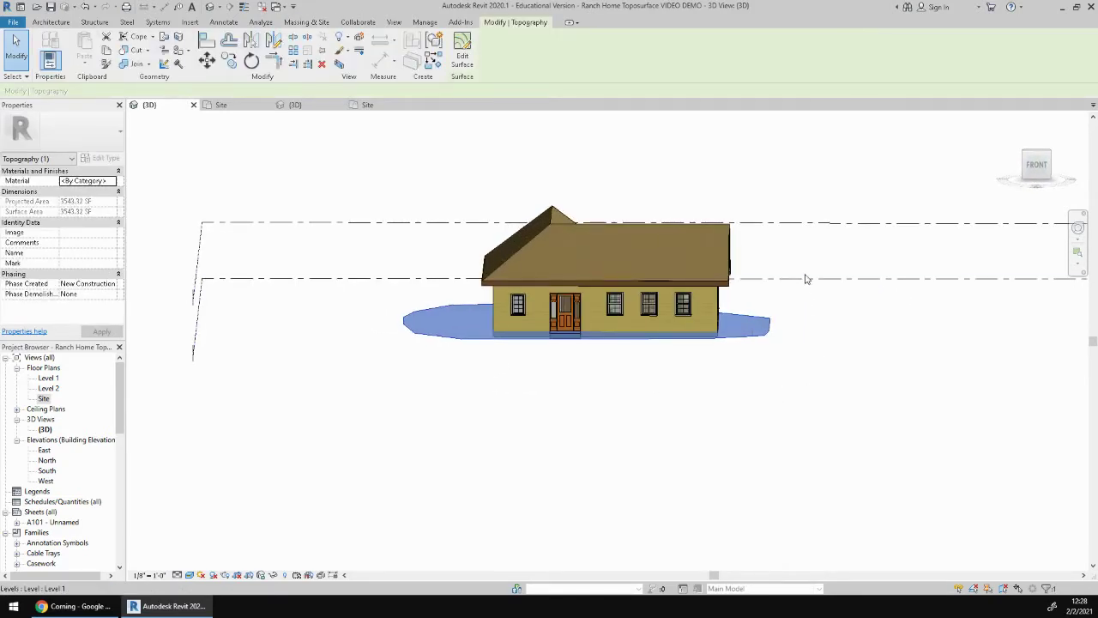
Edit the toposurface in the Site plan, adding a second ring of points at absolute elevation -2' outside the first, and finish the surface
{"action": "left_click", "coordinate": [252, 106]}
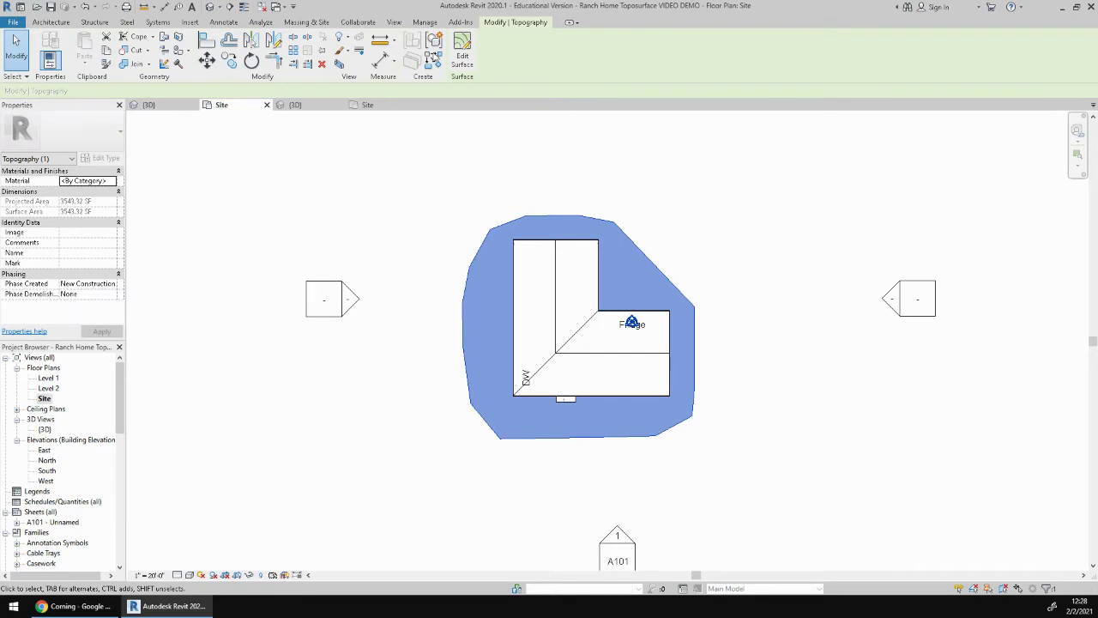
{"action": "left_click", "coordinate": [475, 226]}
{"action": "left_click", "coordinate": [510, 227]}
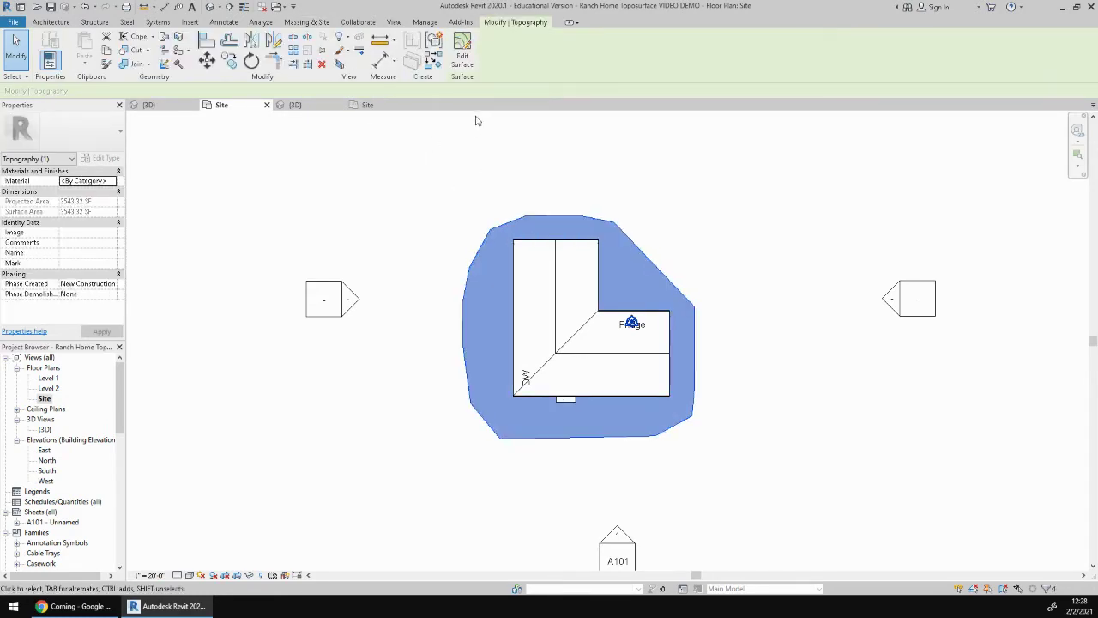
{"action": "left_click", "coordinate": [462, 51]}
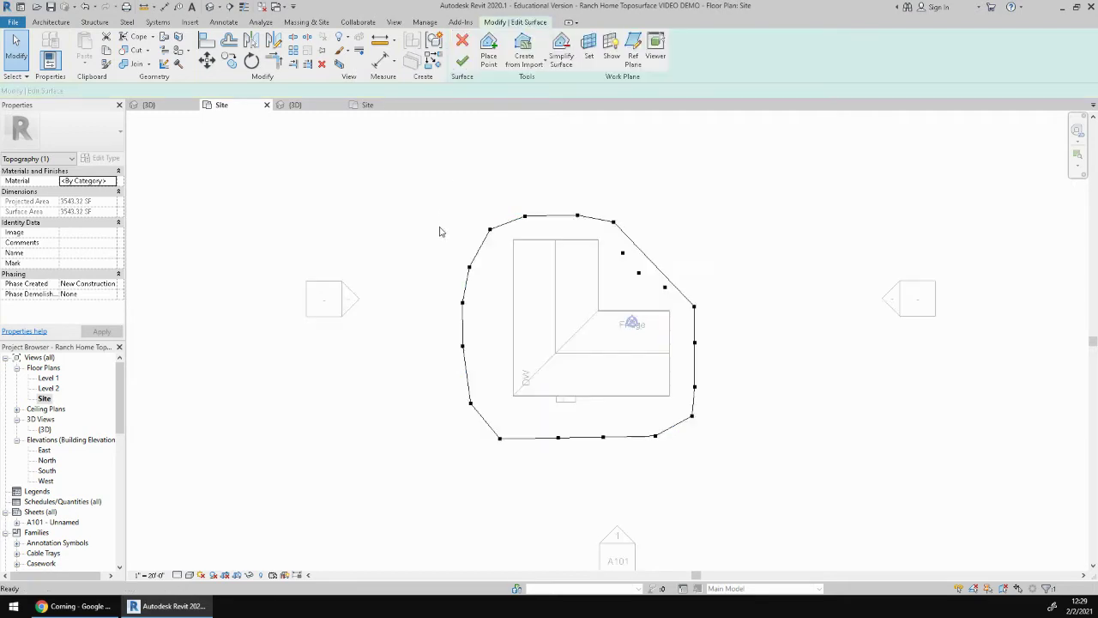
{"action": "left_click", "coordinate": [491, 53]}
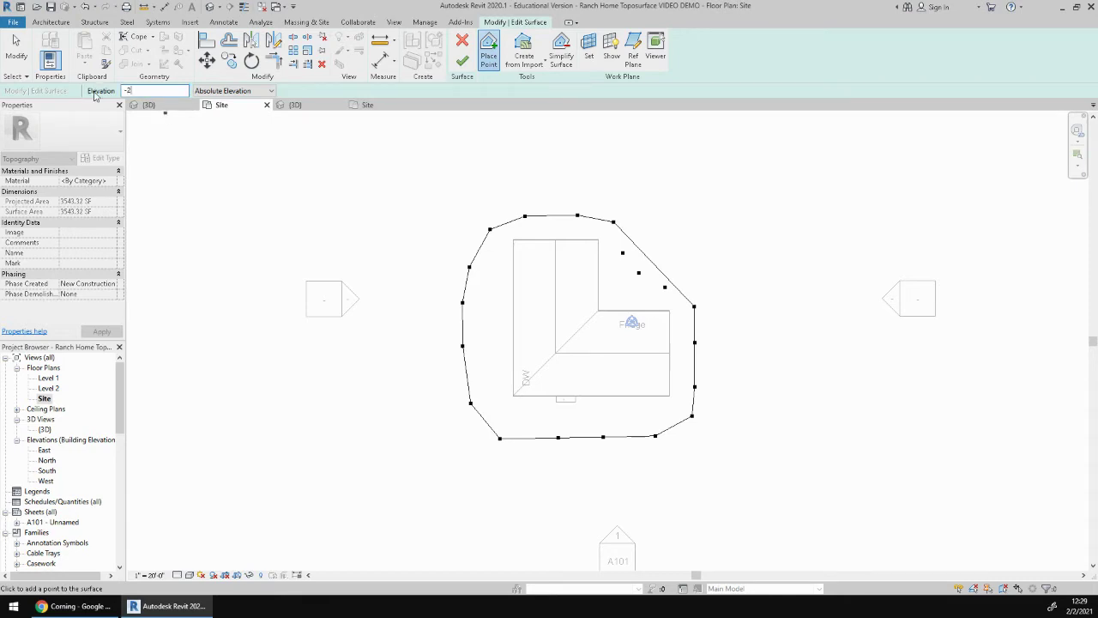
{"action": "left_click", "coordinate": [481, 194]}
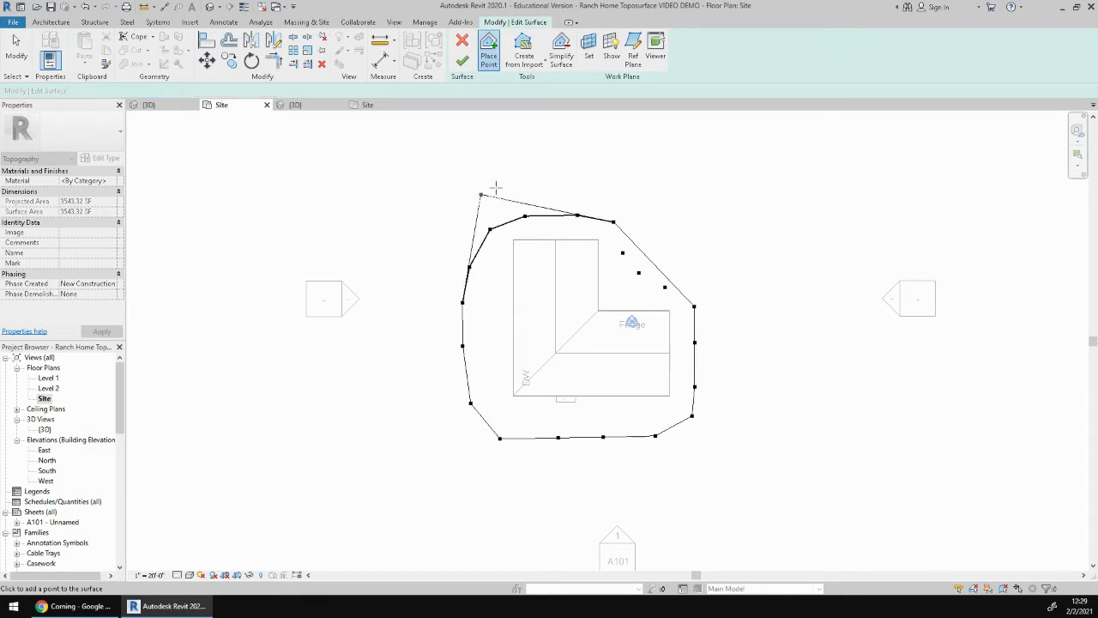
{"action": "left_click", "coordinate": [540, 181]}
{"action": "left_click", "coordinate": [587, 189]}
{"action": "left_click", "coordinate": [634, 201]}
{"action": "left_click", "coordinate": [687, 247]}
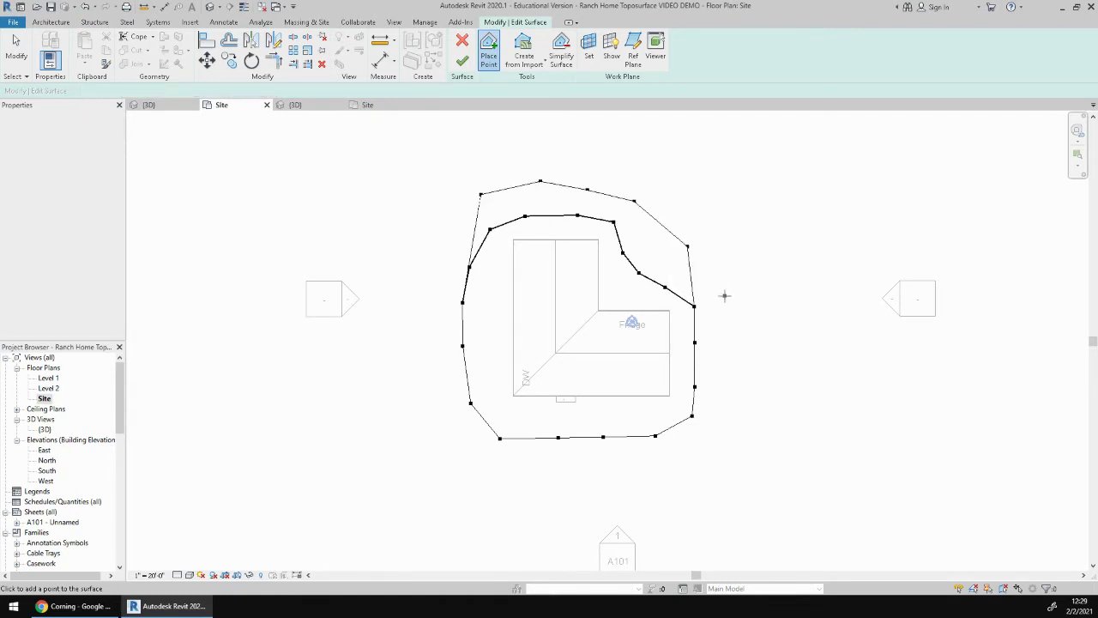
{"action": "left_click", "coordinate": [725, 296]}
{"action": "left_click", "coordinate": [722, 341]}
{"action": "left_click", "coordinate": [722, 405]}
{"action": "left_click", "coordinate": [717, 442]}
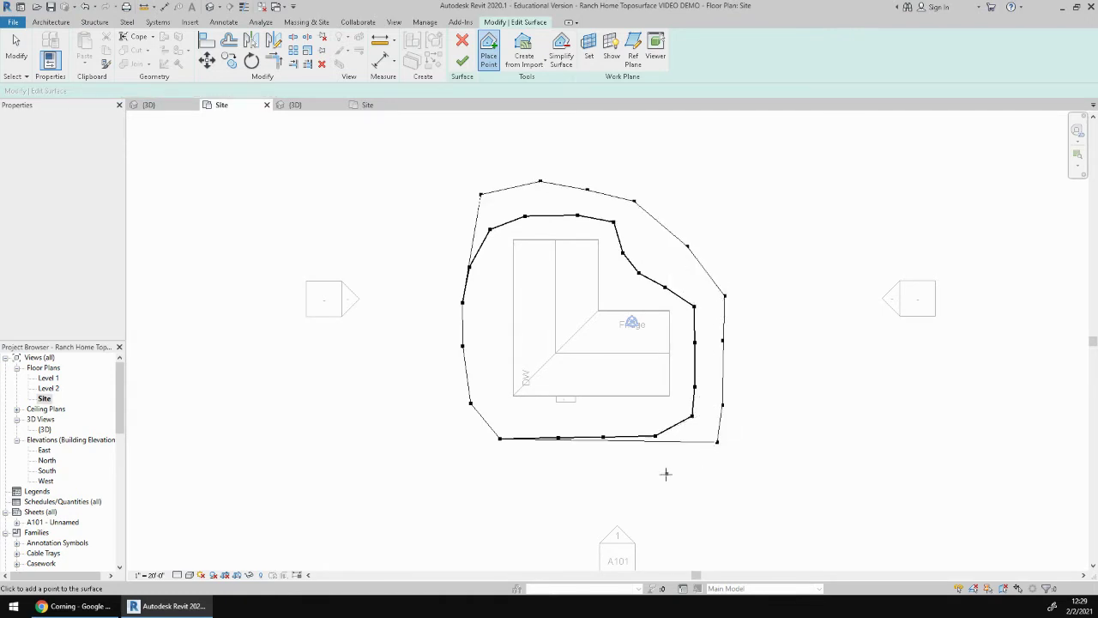
{"action": "left_click", "coordinate": [667, 473]}
{"action": "left_click", "coordinate": [600, 478]}
{"action": "left_click", "coordinate": [464, 472]}
{"action": "left_click", "coordinate": [437, 436]}
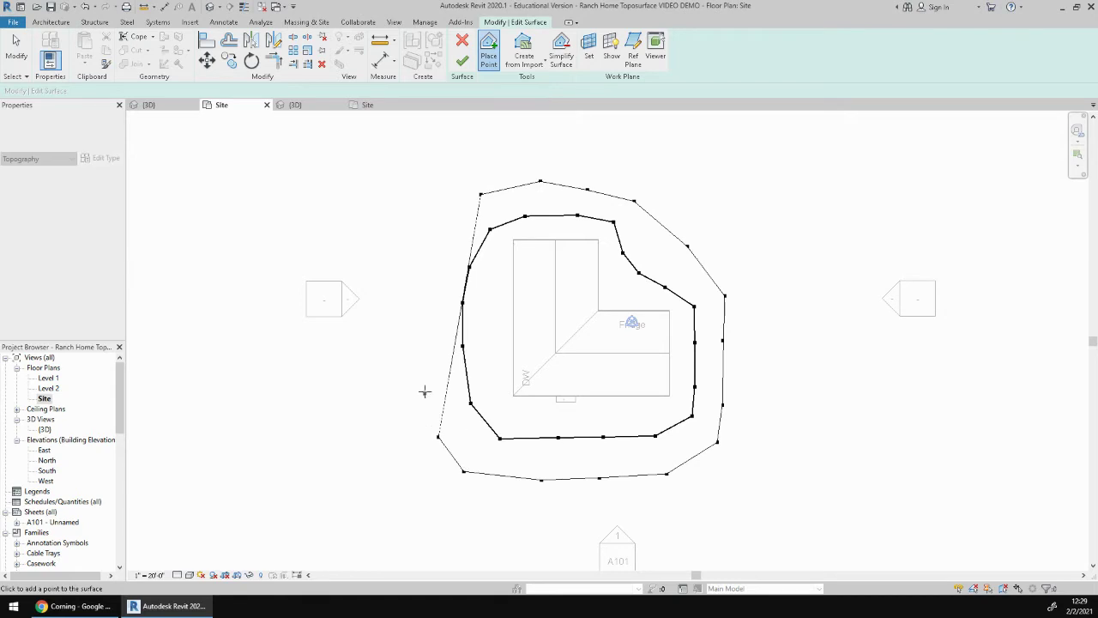
{"action": "left_click", "coordinate": [424, 392]}
{"action": "left_click", "coordinate": [422, 346]}
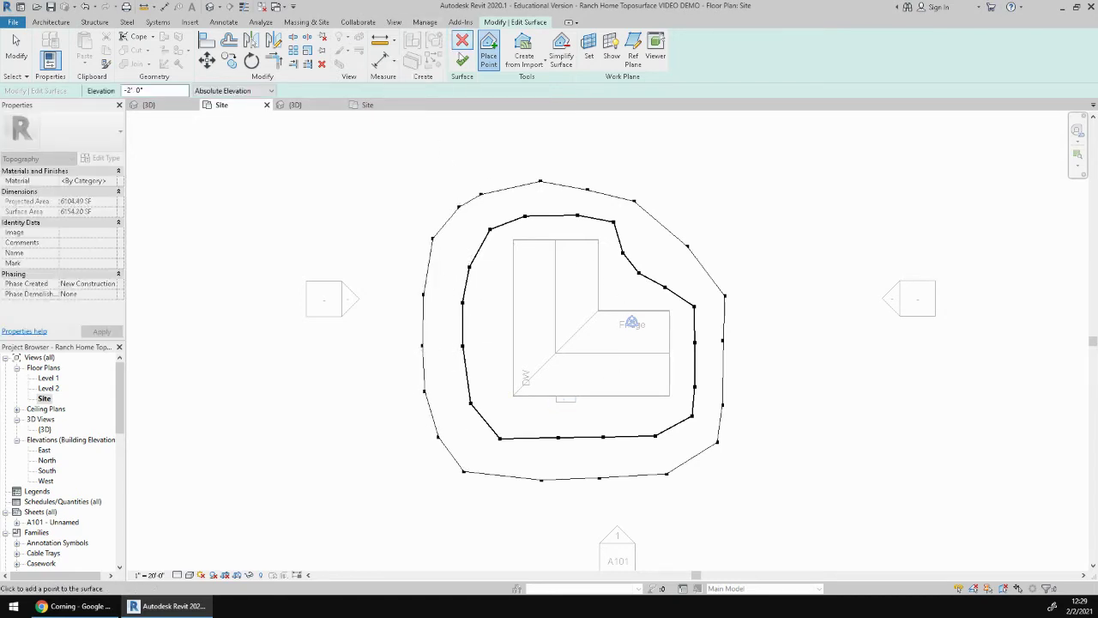
{"action": "left_click", "coordinate": [461, 57]}
Inspect the toposurface's slope around the house in the 3D view, from the front and from above
{"action": "left_click", "coordinate": [148, 105]}
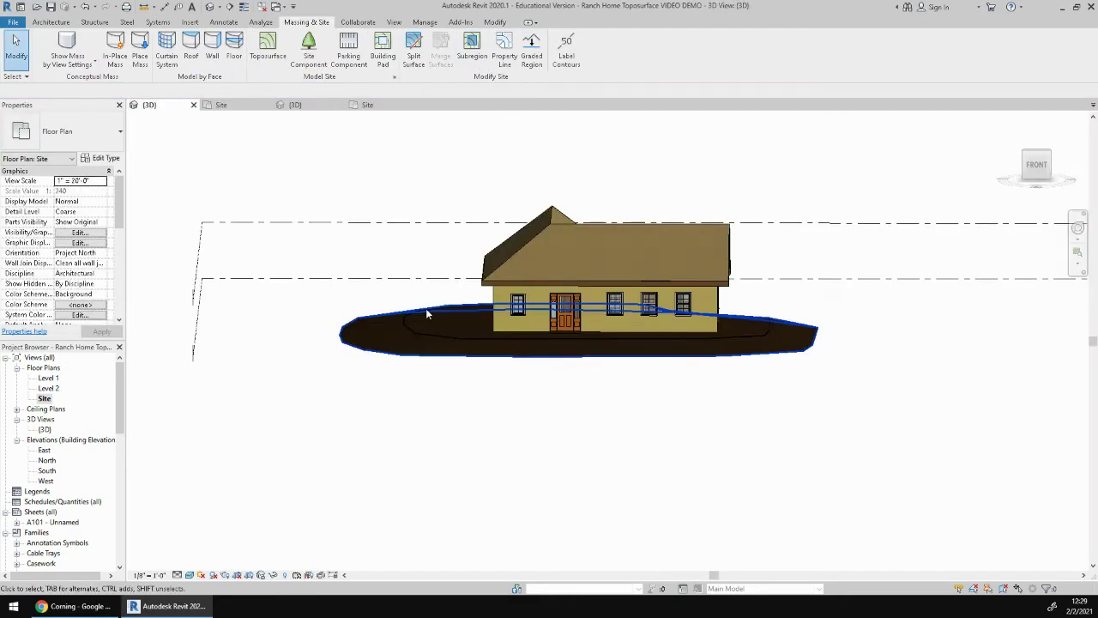
{"action": "left_click", "coordinate": [1037, 165]}
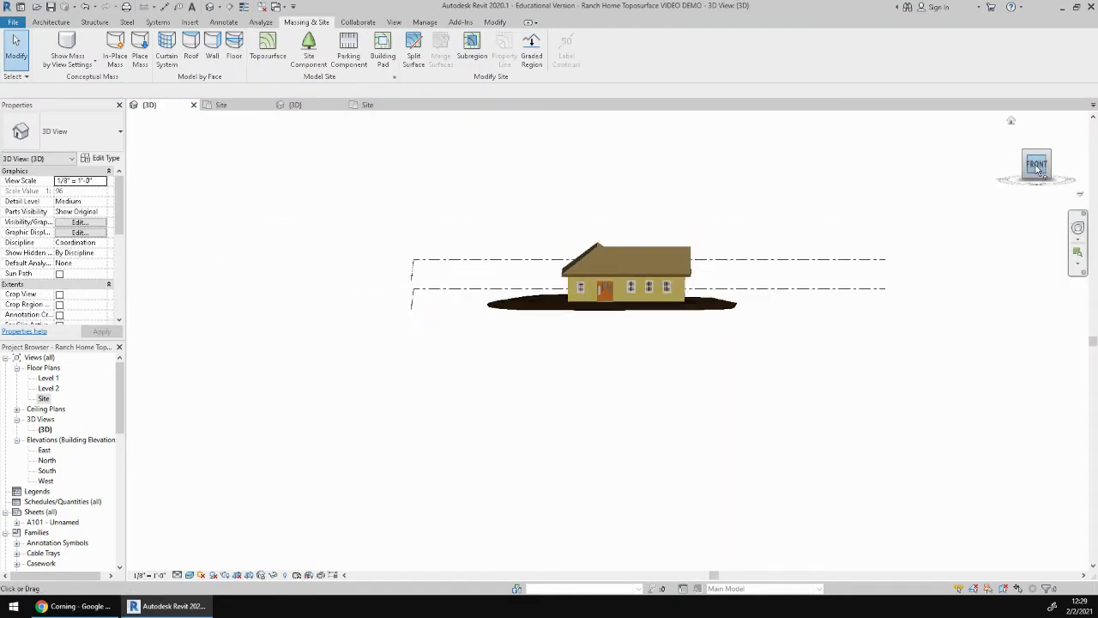
{"action": "scroll", "coordinate": [601, 369], "scroll_direction": "up", "scroll_amount": 5}
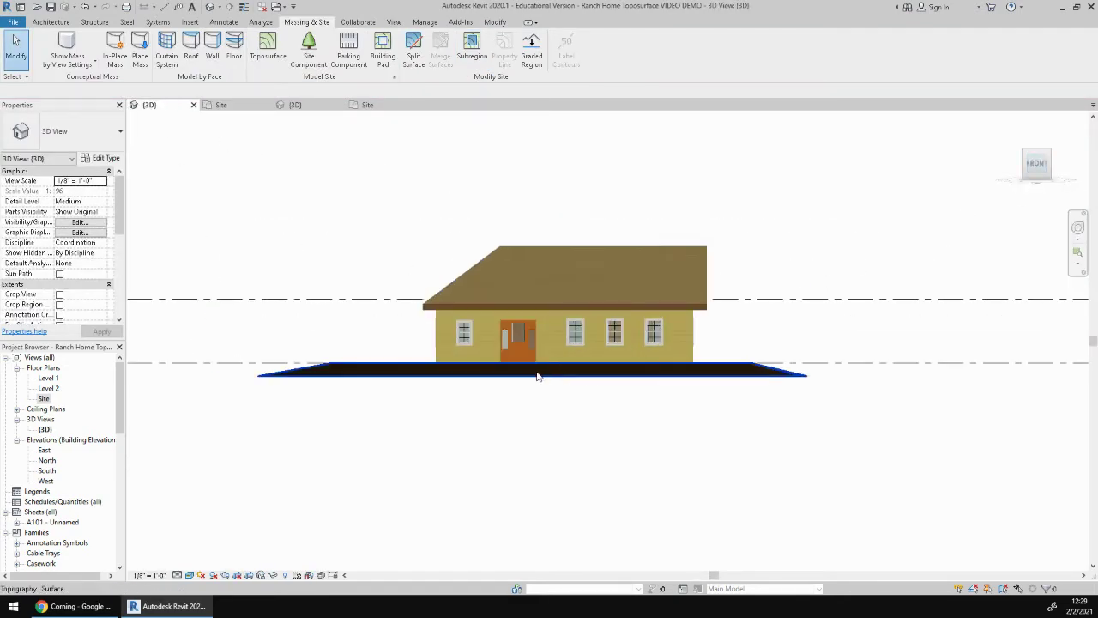
{"action": "middle_click_drag", "start_coordinate": [785, 394], "coordinate": [778, 530], "text": "shift"}
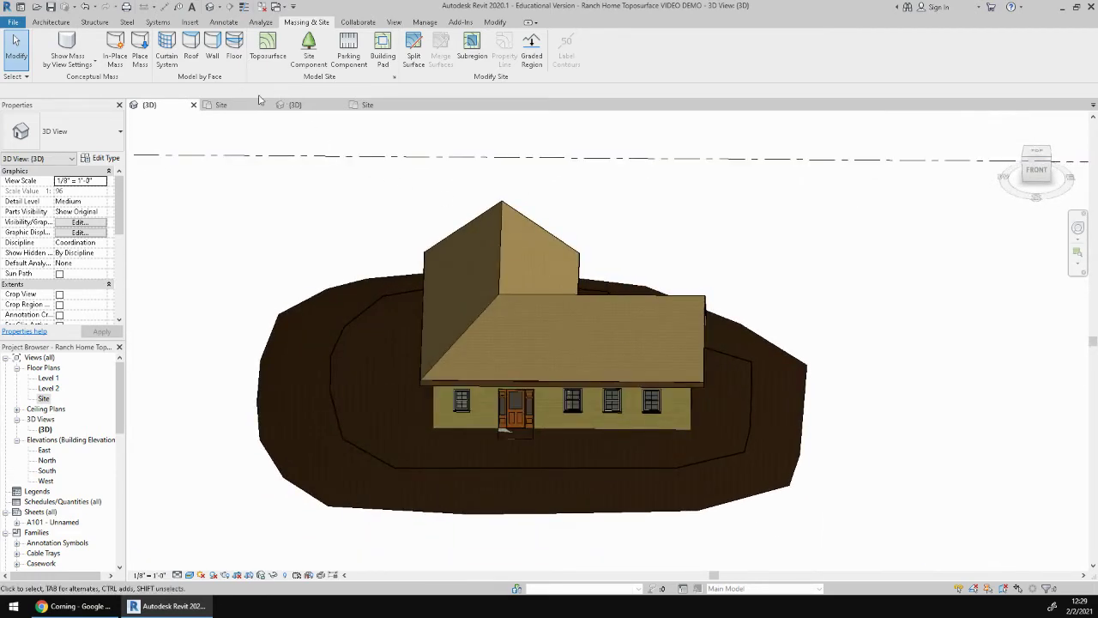
Edit the toposurface in the Site plan, adding a third ring of points at absolute elevation -6' outside the existing rings
{"action": "left_click", "coordinate": [260, 101]}
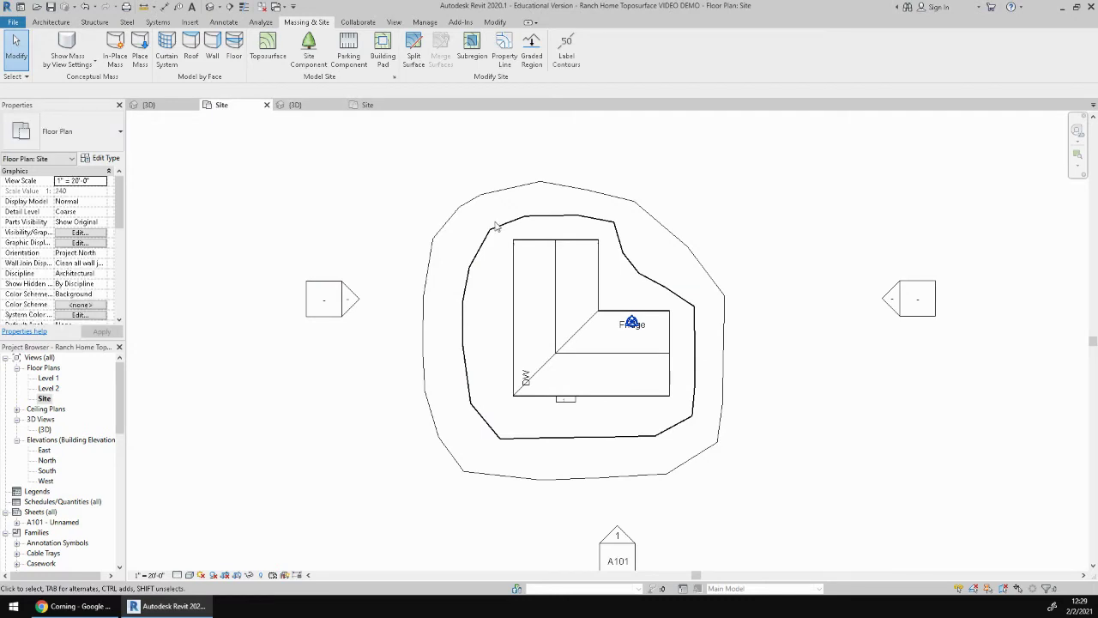
{"action": "left_click", "coordinate": [478, 202]}
{"action": "left_click", "coordinate": [462, 56]}
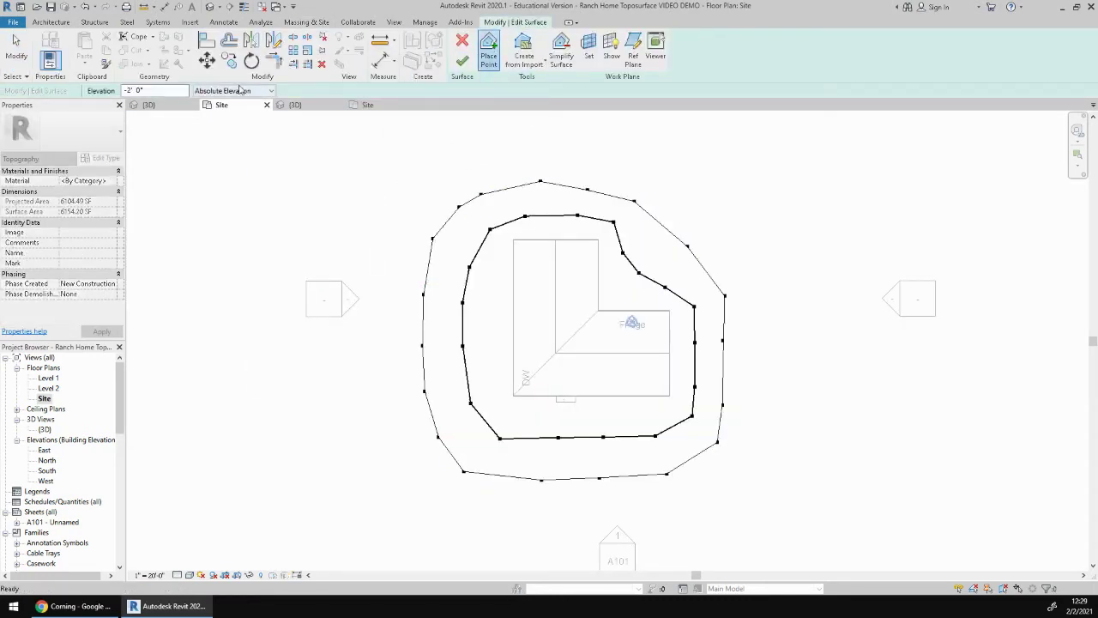
{"action": "left_click", "coordinate": [168, 91]}
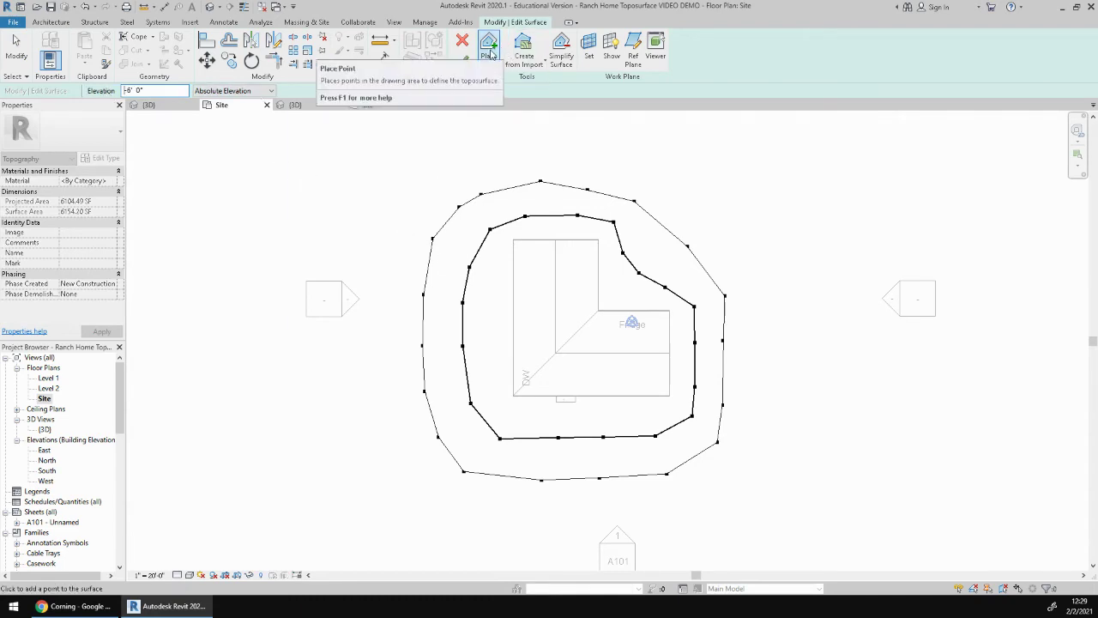
{"action": "left_click", "coordinate": [394, 222]}
{"action": "left_click", "coordinate": [445, 170]}
{"action": "left_click", "coordinate": [504, 154]}
{"action": "left_click", "coordinate": [582, 155]}
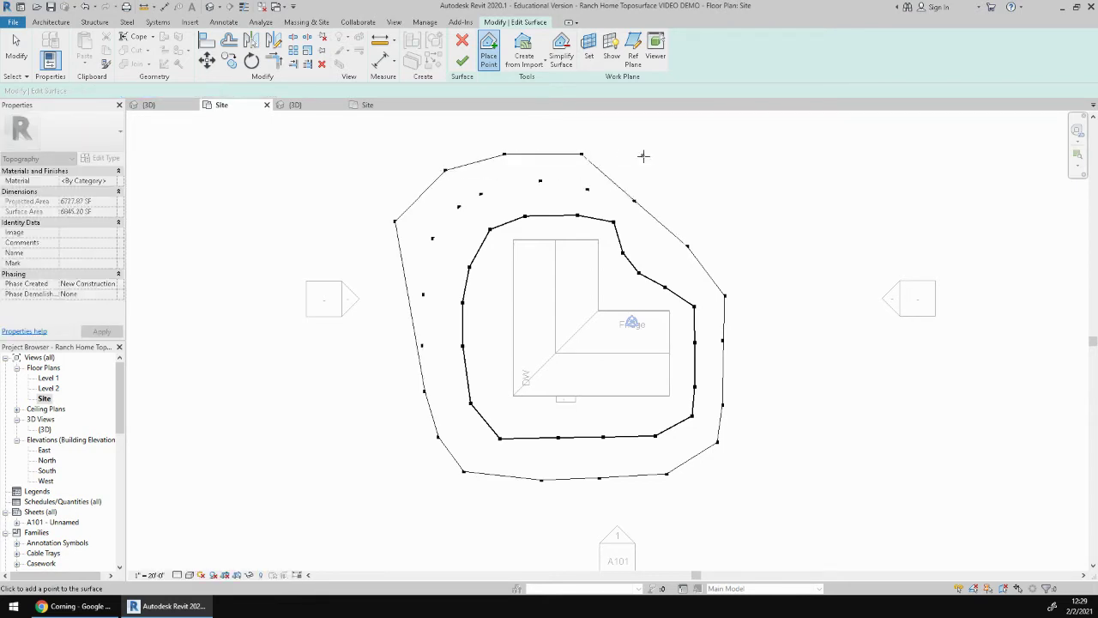
{"action": "left_click", "coordinate": [644, 156]}
{"action": "left_click", "coordinate": [677, 182]}
{"action": "left_click", "coordinate": [727, 230]}
{"action": "left_click", "coordinate": [767, 276]}
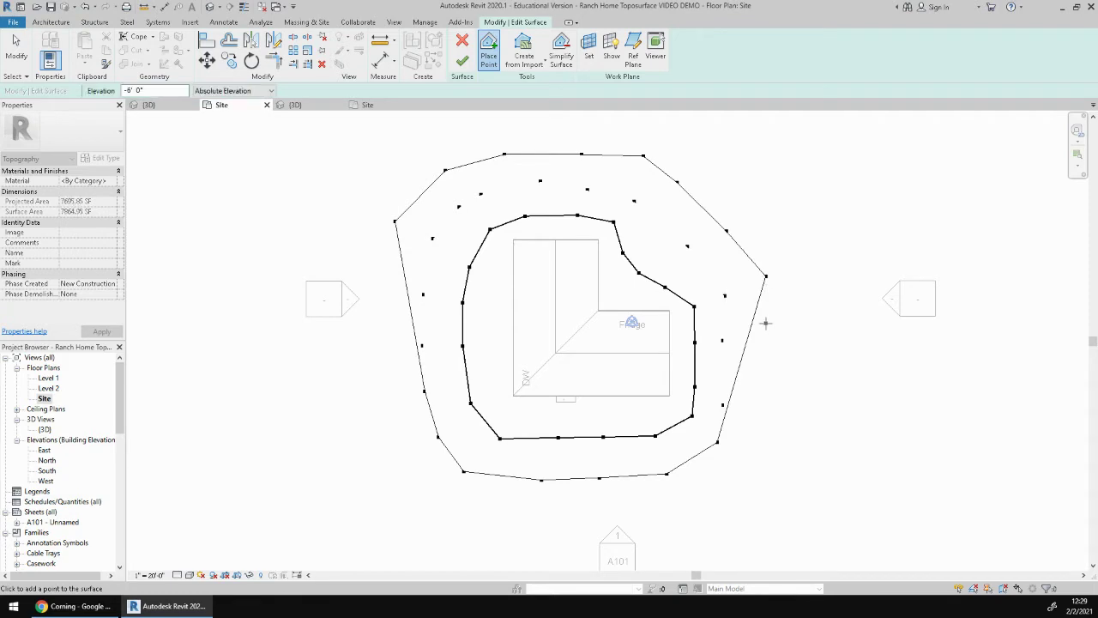
{"action": "left_click", "coordinate": [767, 323]}
{"action": "left_click", "coordinate": [770, 394]}
{"action": "left_click", "coordinate": [751, 464]}
{"action": "left_click", "coordinate": [696, 495]}
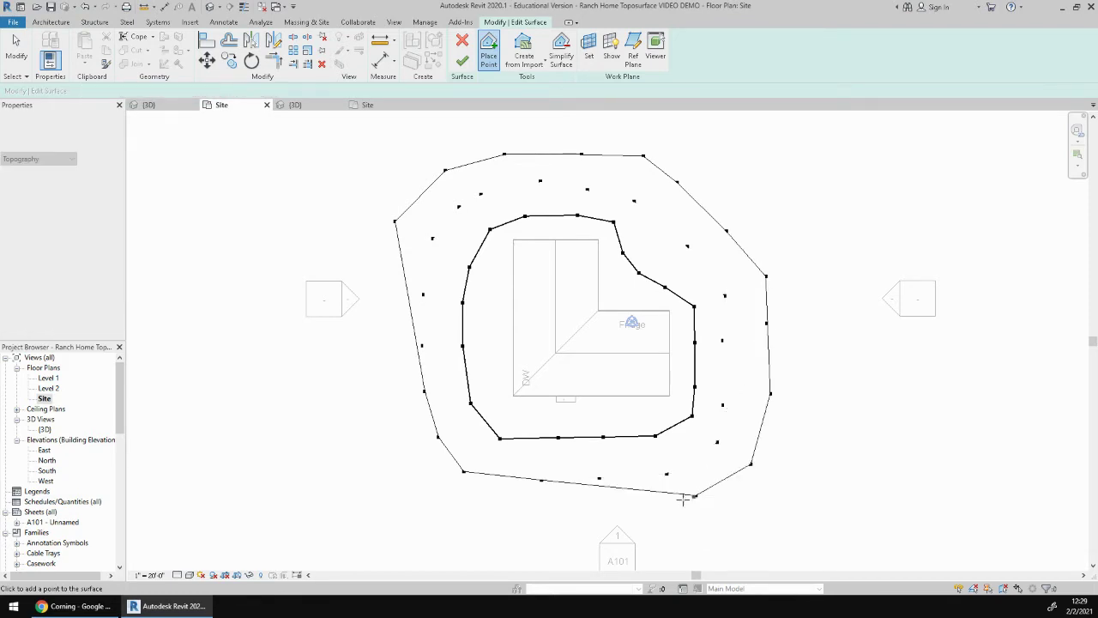
{"action": "left_click", "coordinate": [624, 517]}
{"action": "left_click", "coordinate": [537, 517]}
{"action": "left_click", "coordinate": [445, 516]}
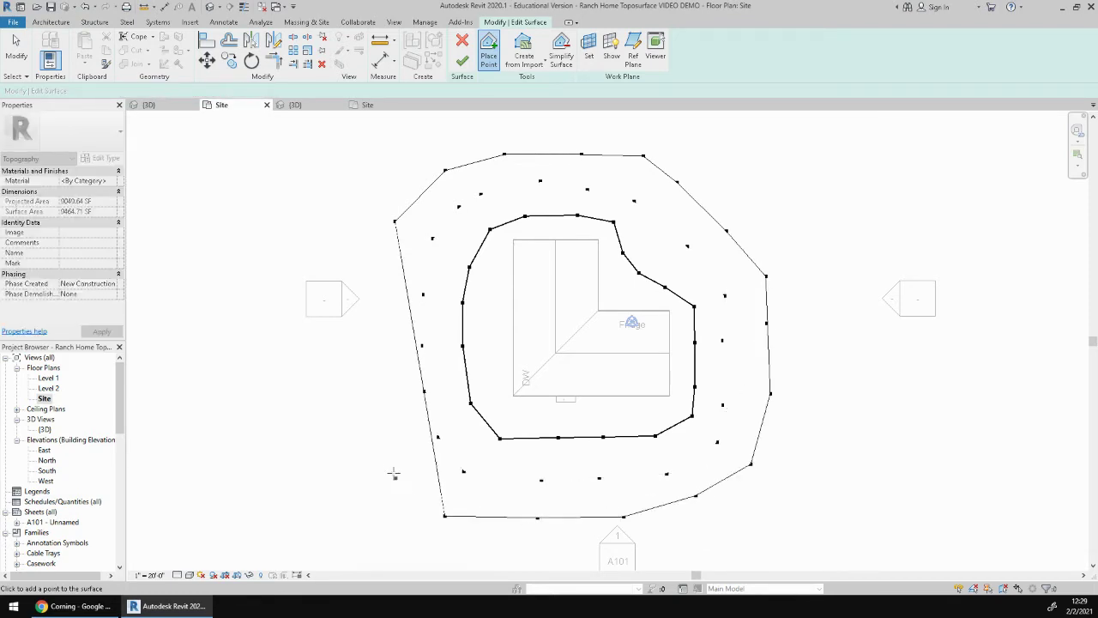
{"action": "left_click", "coordinate": [392, 465]}
{"action": "left_click", "coordinate": [373, 386]}
{"action": "left_click", "coordinate": [371, 291]}
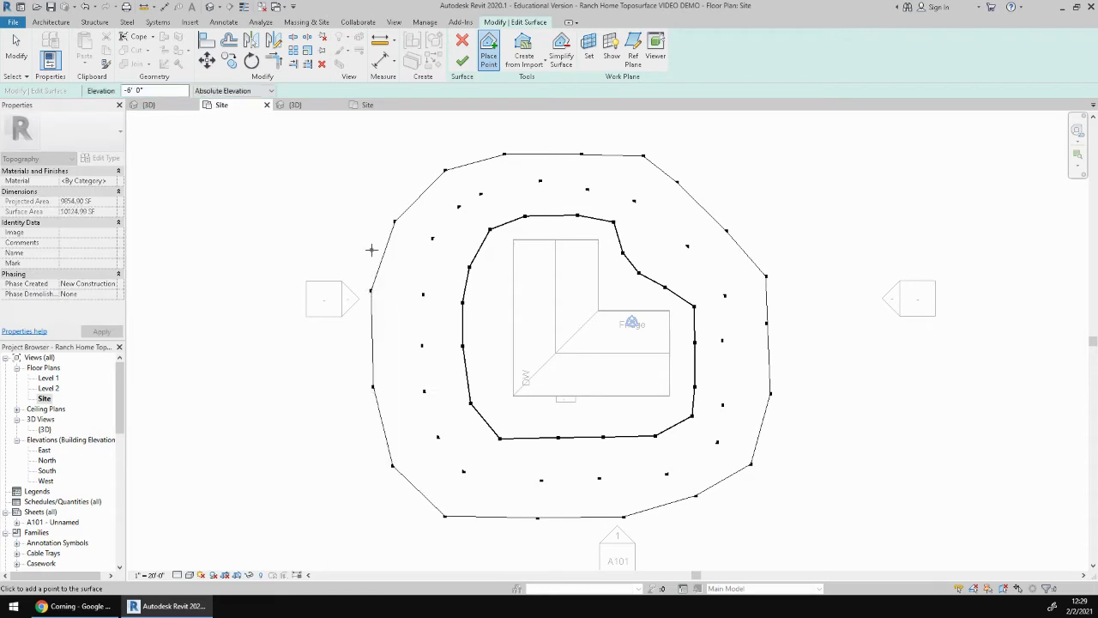
{"action": "left_click", "coordinate": [372, 249]}
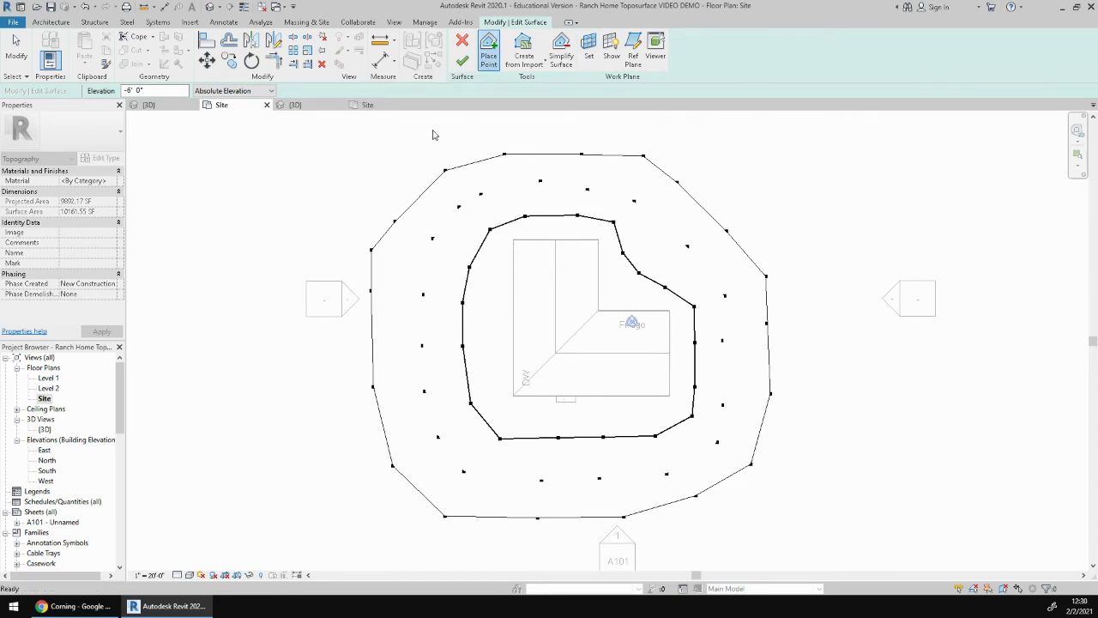
Check the elevation of one point in each of the three rings, and finish the surface edit
{"action": "key", "text": "Escape"}
{"action": "left_click", "coordinate": [480, 194]}
{"action": "left_click", "coordinate": [66, 184]}
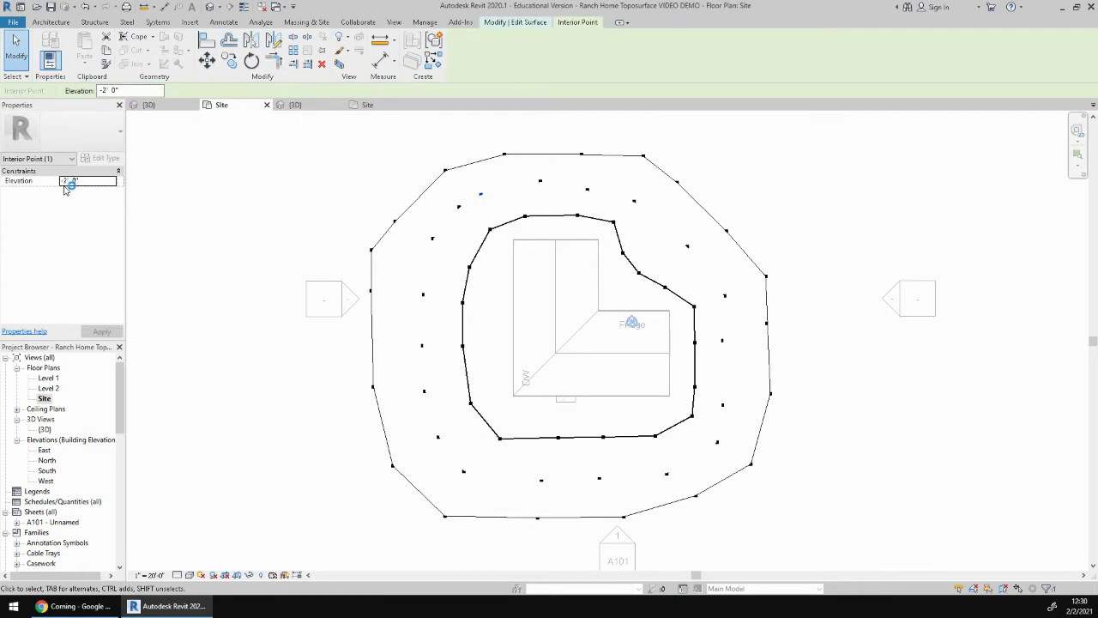
{"action": "left_click", "coordinate": [445, 171]}
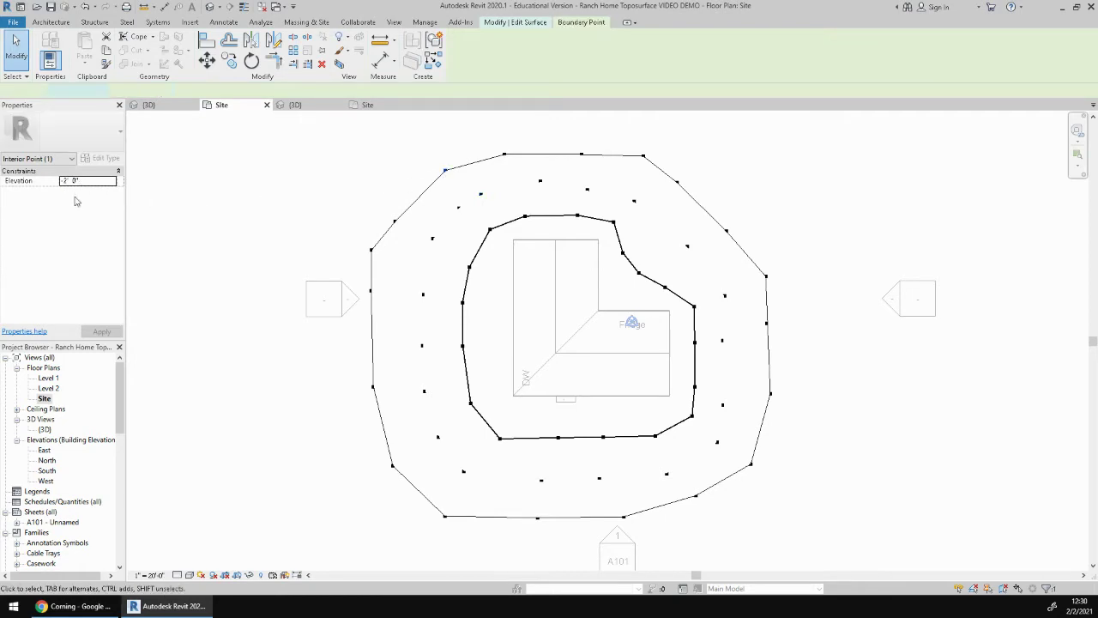
{"action": "left_click", "coordinate": [525, 216]}
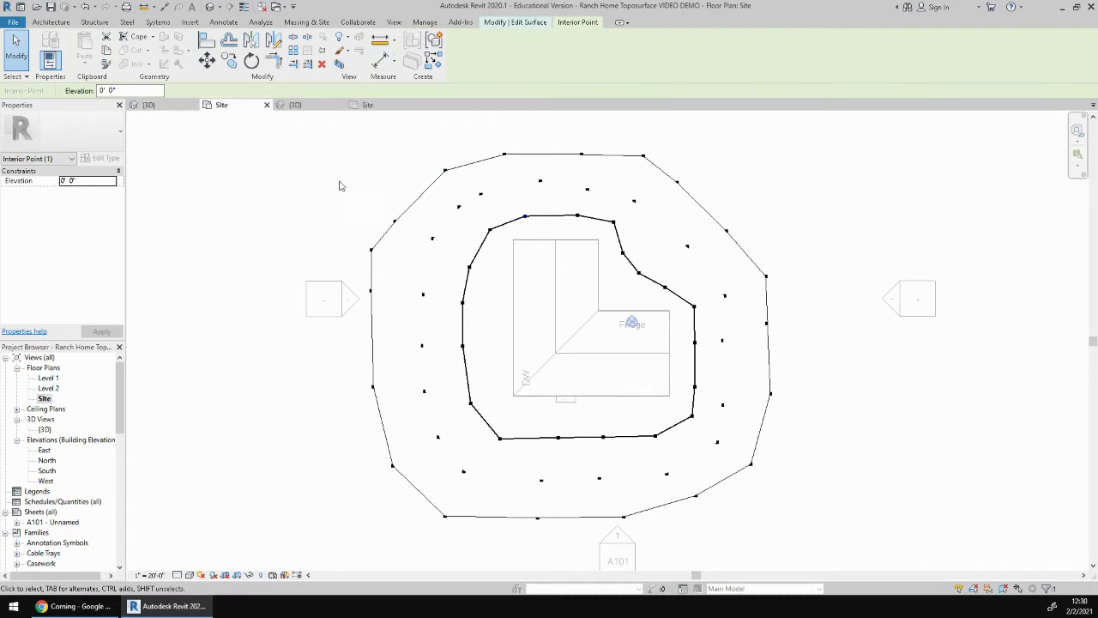
{"action": "left_click", "coordinate": [363, 166]}
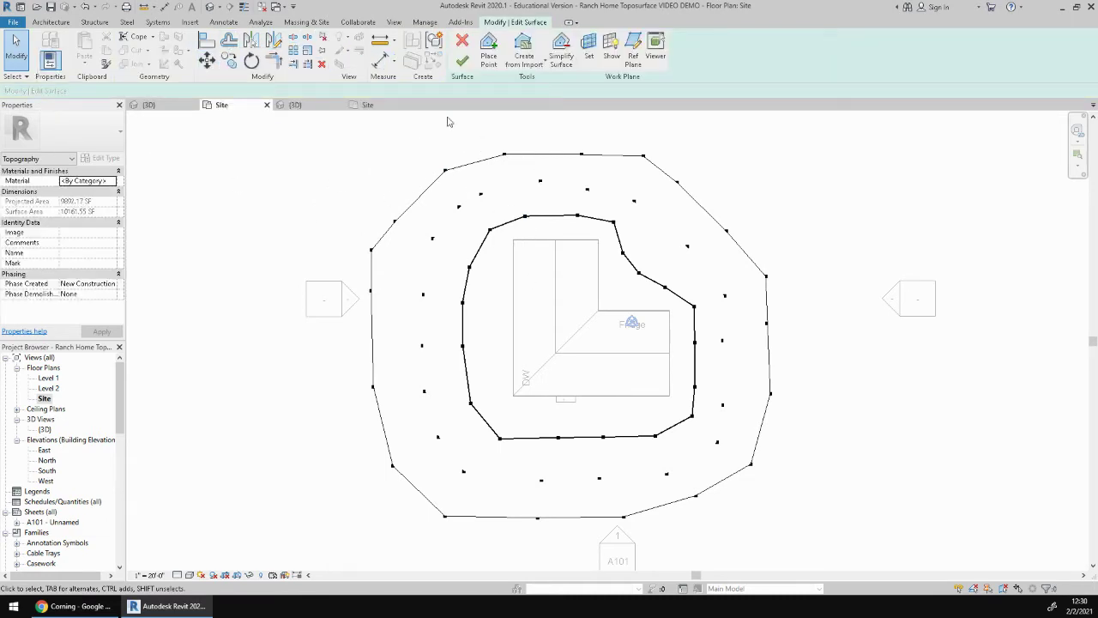
{"action": "left_click", "coordinate": [463, 63]}
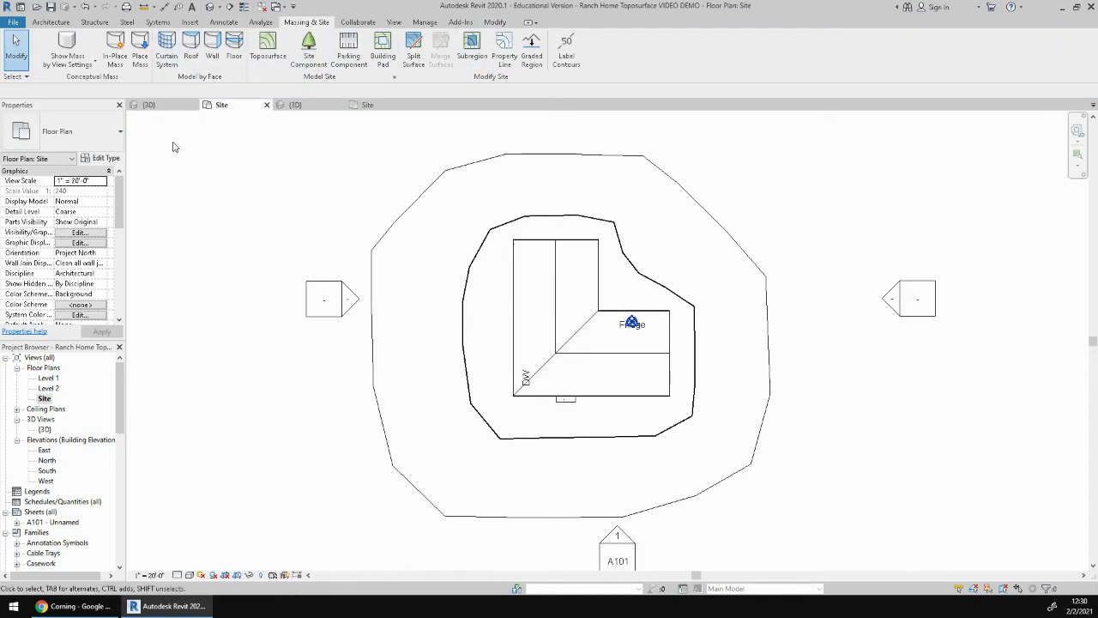
Inspect the steeper toposurface against the house and the levels in the 3D view, in perspective and straight from the front
{"action": "left_click", "coordinate": [189, 107]}
{"action": "middle_click_drag", "start_coordinate": [496, 458], "coordinate": [566, 275], "text": "shift"}
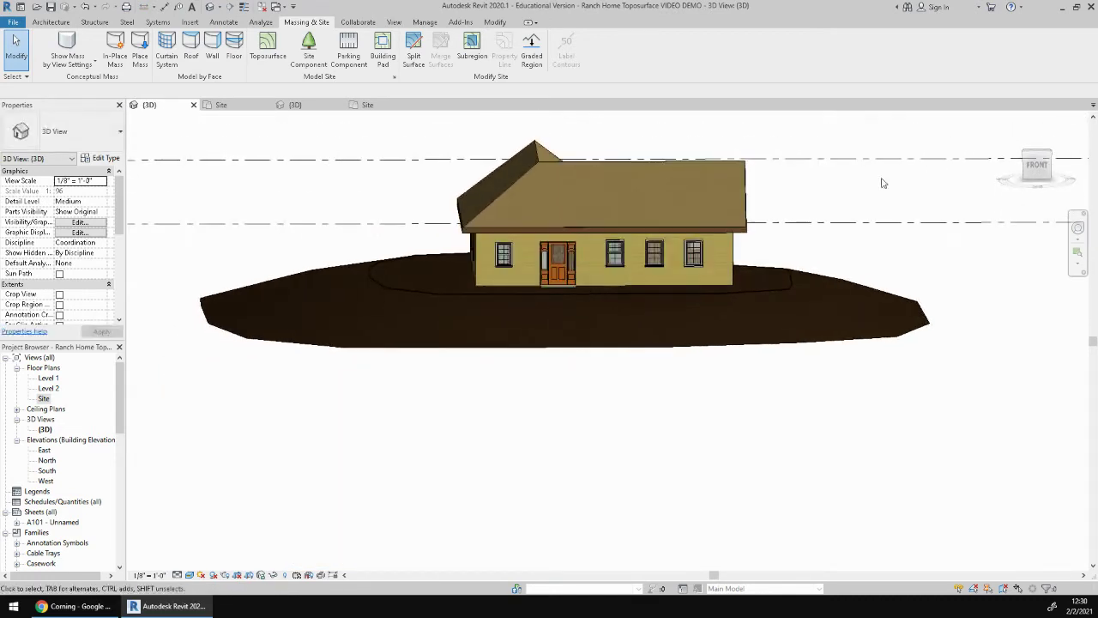
{"action": "left_click", "coordinate": [1038, 164]}
{"action": "scroll", "coordinate": [581, 317], "scroll_direction": "up", "scroll_amount": 1}
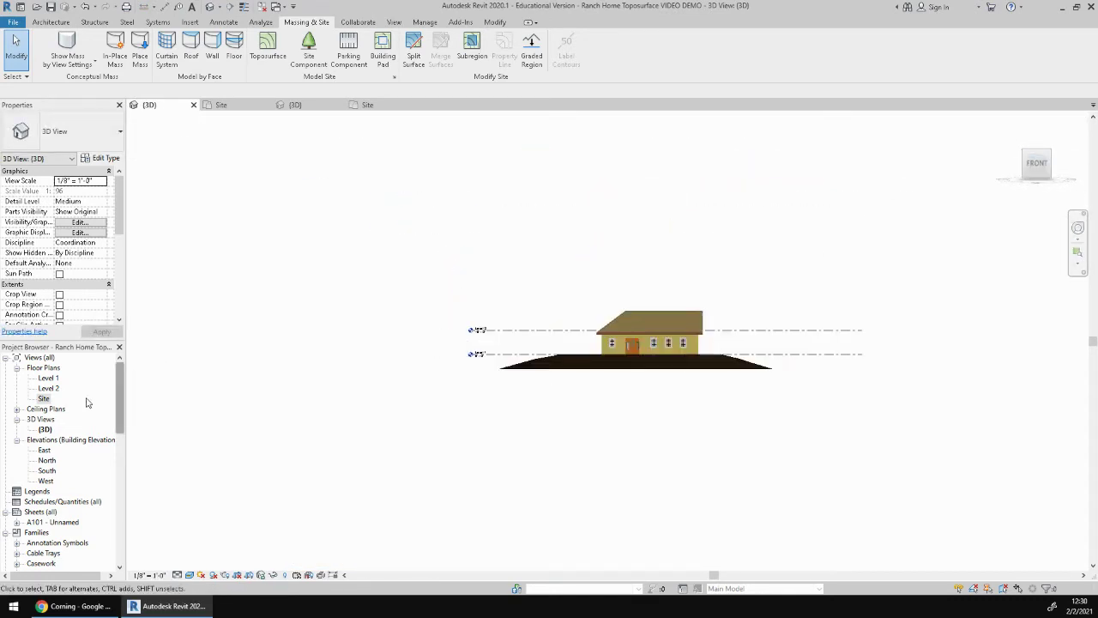
{"action": "scroll", "coordinate": [672, 369], "scroll_direction": "up", "scroll_amount": 2}
{"action": "scroll", "coordinate": [671, 371], "scroll_direction": "up", "scroll_amount": 1}
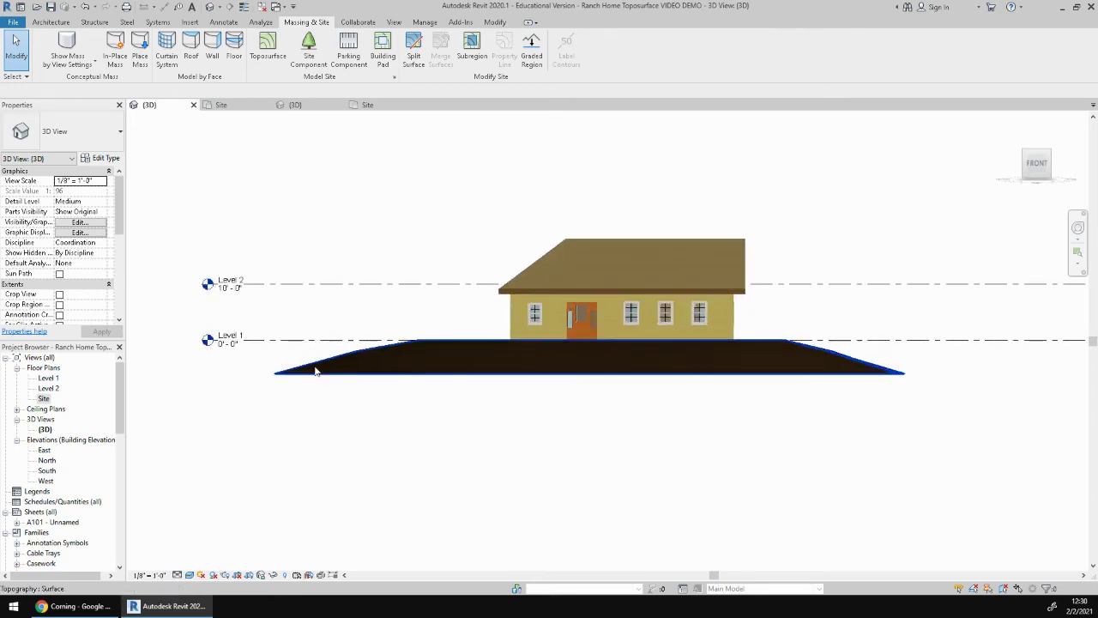
Examine how the toposurface meets the concrete slab at the front door and the base of the exterior walls
{"action": "middle_click_drag", "start_coordinate": [667, 382], "coordinate": [589, 417], "text": "shift"}
{"action": "scroll", "coordinate": [586, 417], "scroll_direction": "up", "scroll_amount": 2}
{"action": "scroll", "coordinate": [587, 417], "scroll_direction": "up", "scroll_amount": 2}
{"action": "scroll", "coordinate": [639, 331], "scroll_direction": "up", "scroll_amount": 2}
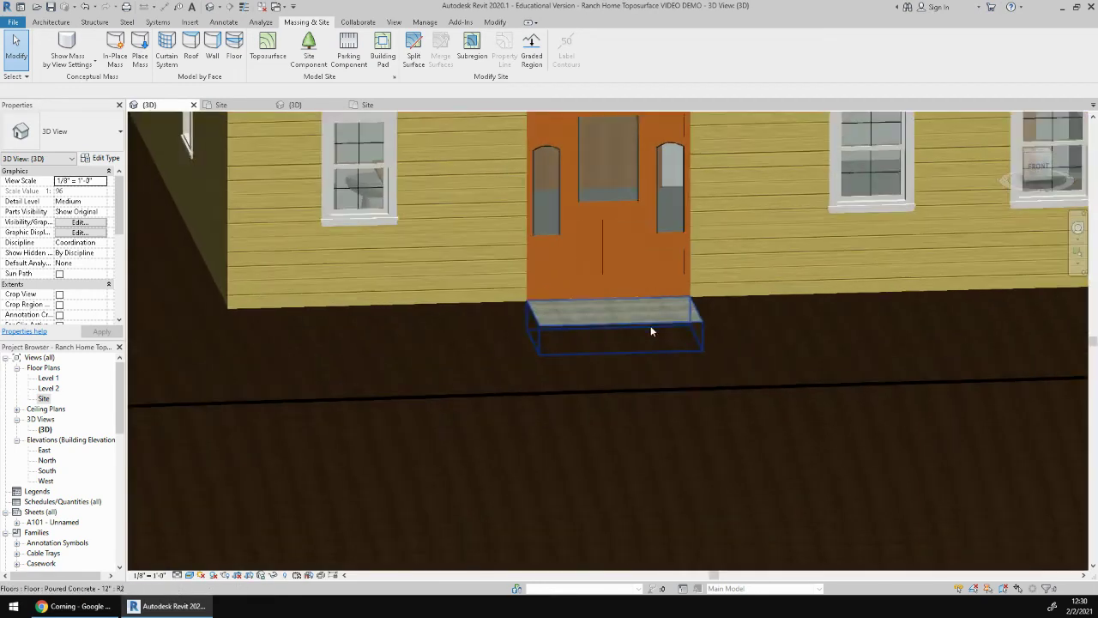
{"action": "scroll", "coordinate": [562, 328], "scroll_direction": "down", "scroll_amount": 2}
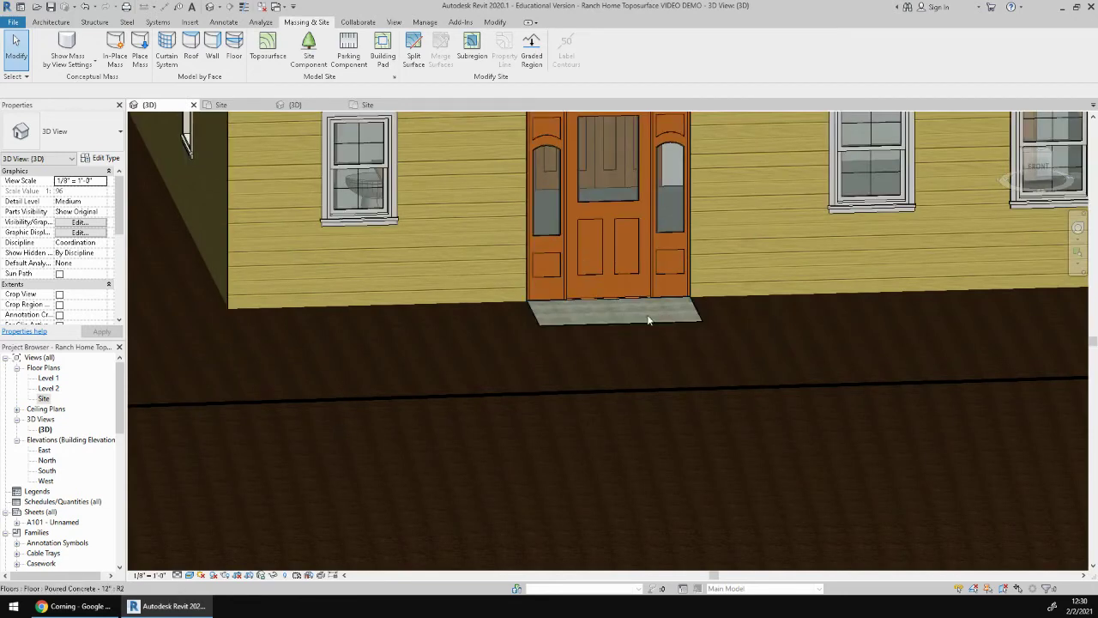
{"action": "middle_click_drag", "start_coordinate": [715, 303], "coordinate": [464, 356], "text": "shift"}
{"action": "scroll", "coordinate": [659, 324], "scroll_direction": "down", "scroll_amount": 3}
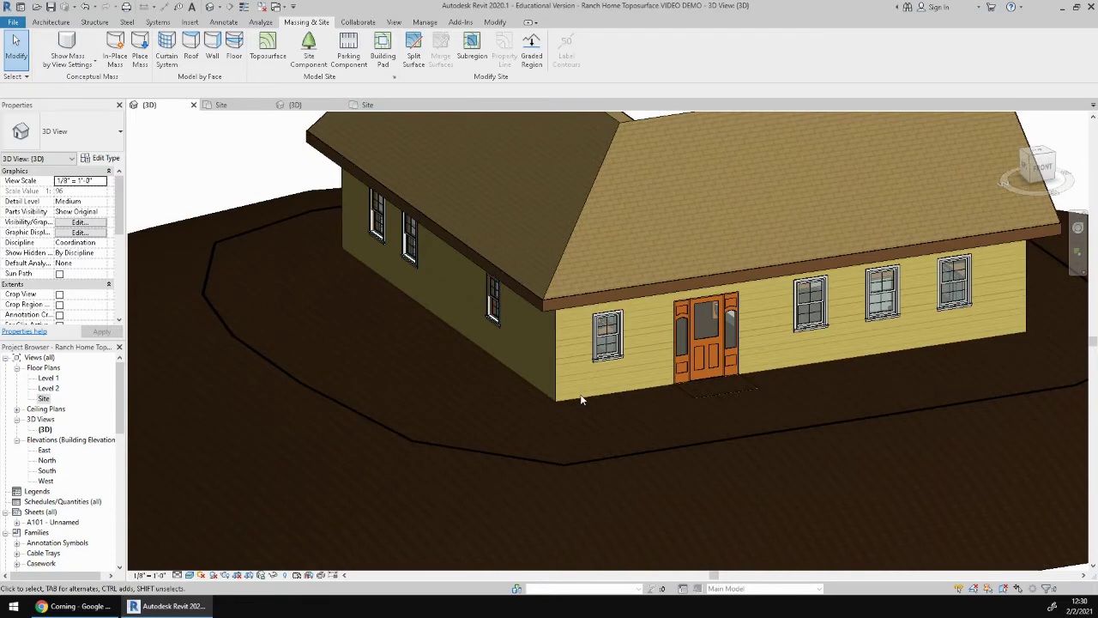
{"action": "scroll", "coordinate": [582, 399], "scroll_direction": "up", "scroll_amount": 1}
{"action": "scroll", "coordinate": [584, 374], "scroll_direction": "down", "scroll_amount": 2}
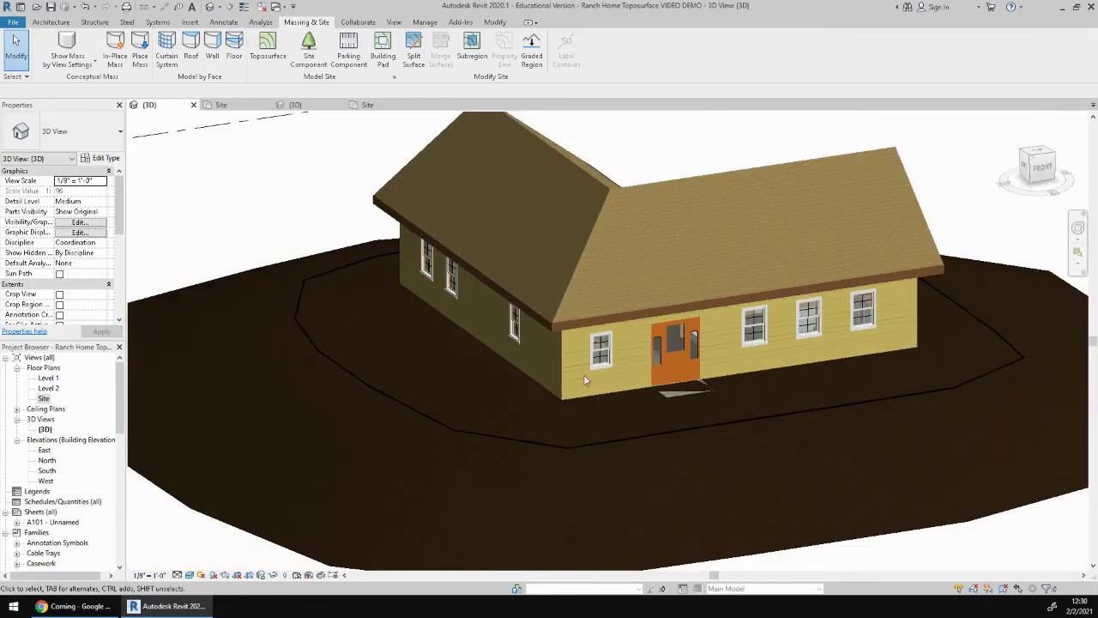
Temporarily hide the roof to examine the inside of the house
{"action": "key", "text": "Tab"}
{"action": "left_click", "coordinate": [605, 316]}
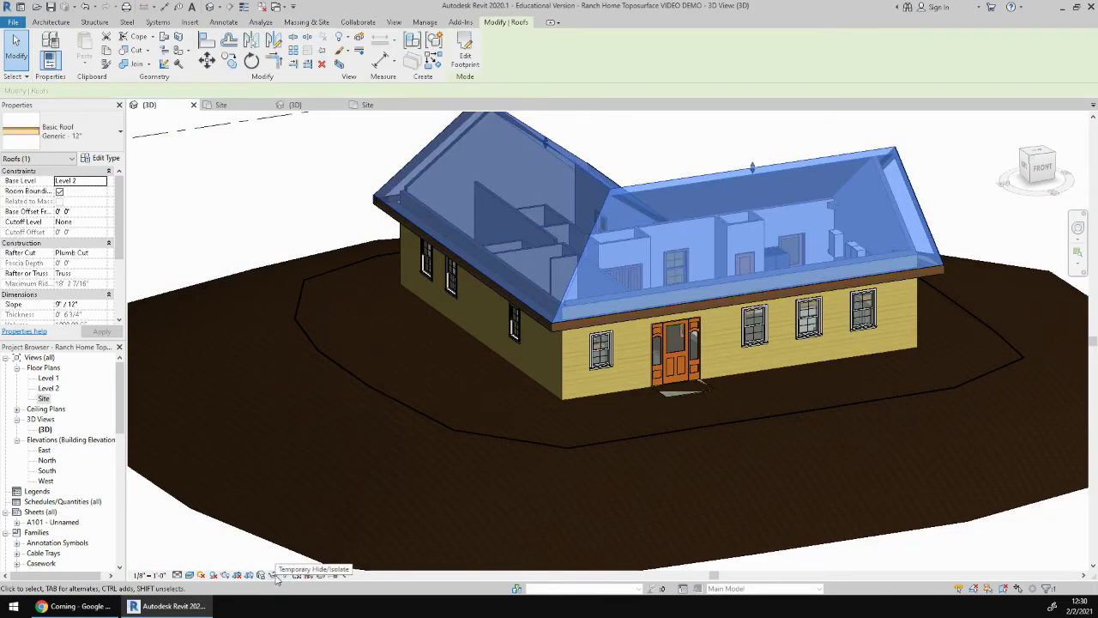
{"action": "left_click", "coordinate": [276, 579]}
{"action": "left_click", "coordinate": [311, 547]}
{"action": "middle_click_drag", "start_coordinate": [669, 429], "coordinate": [617, 439], "text": "shift"}
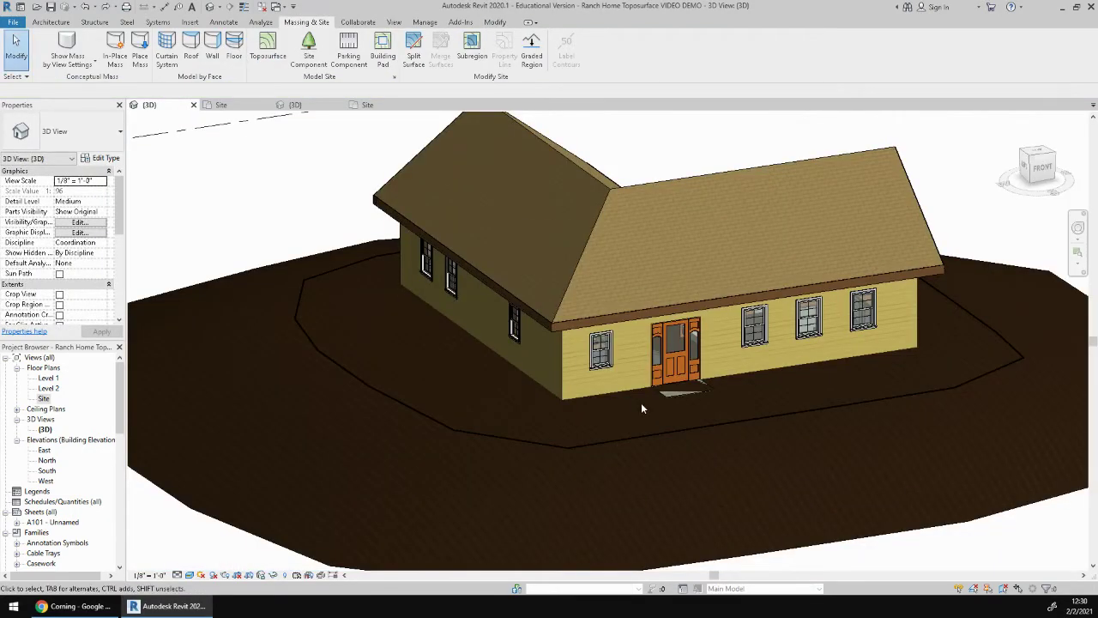
Start a building pad and, in the Level 1 floor plan, pick all the house's exterior walls as its closed boundary
{"action": "scroll", "coordinate": [641, 403], "scroll_direction": "up", "scroll_amount": 5}
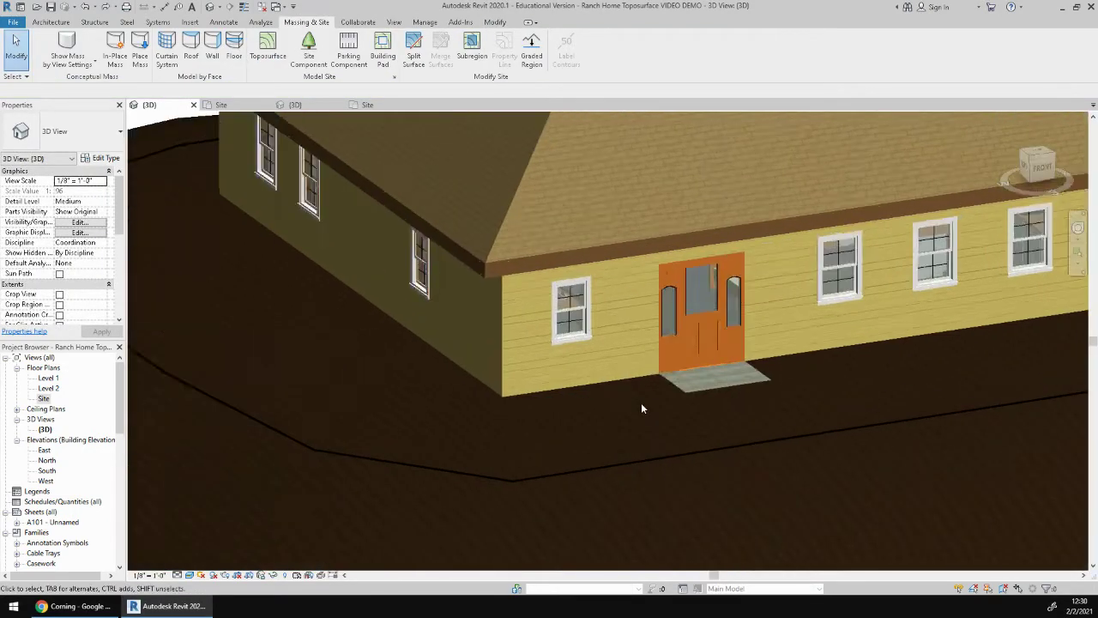
{"action": "scroll", "coordinate": [641, 402], "scroll_direction": "down", "scroll_amount": 4}
{"action": "scroll", "coordinate": [625, 418], "scroll_direction": "up", "scroll_amount": 2}
{"action": "middle_click_drag", "start_coordinate": [717, 343], "coordinate": [458, 259], "text": "shift"}
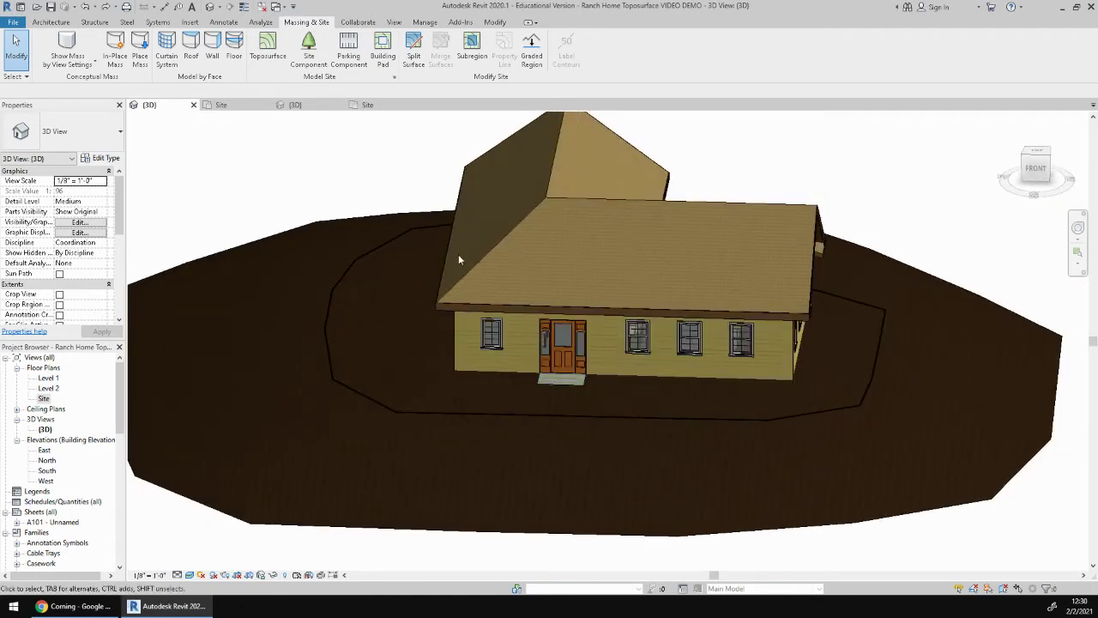
{"action": "left_click", "coordinate": [383, 47]}
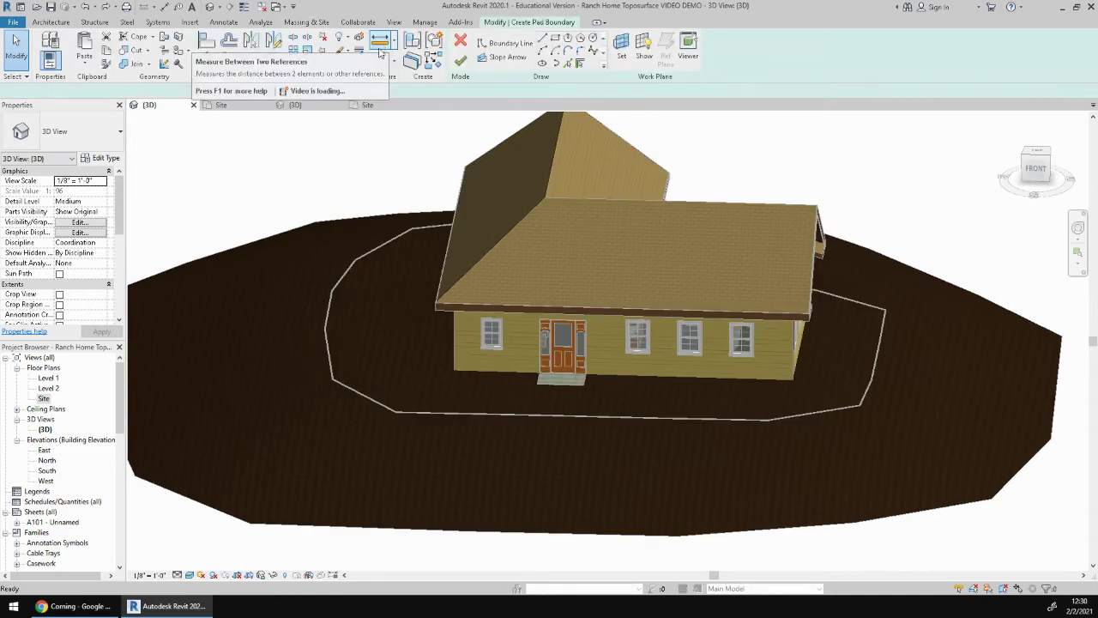
{"action": "double_click", "coordinate": [48, 378]}
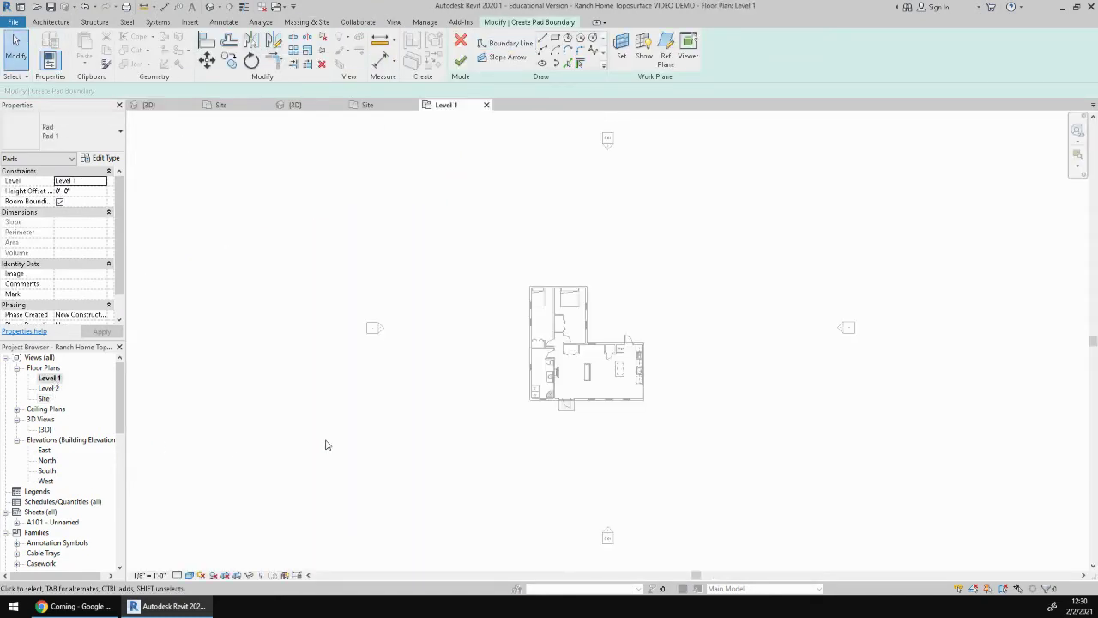
{"action": "scroll", "coordinate": [530, 298], "scroll_direction": "up", "scroll_amount": 5}
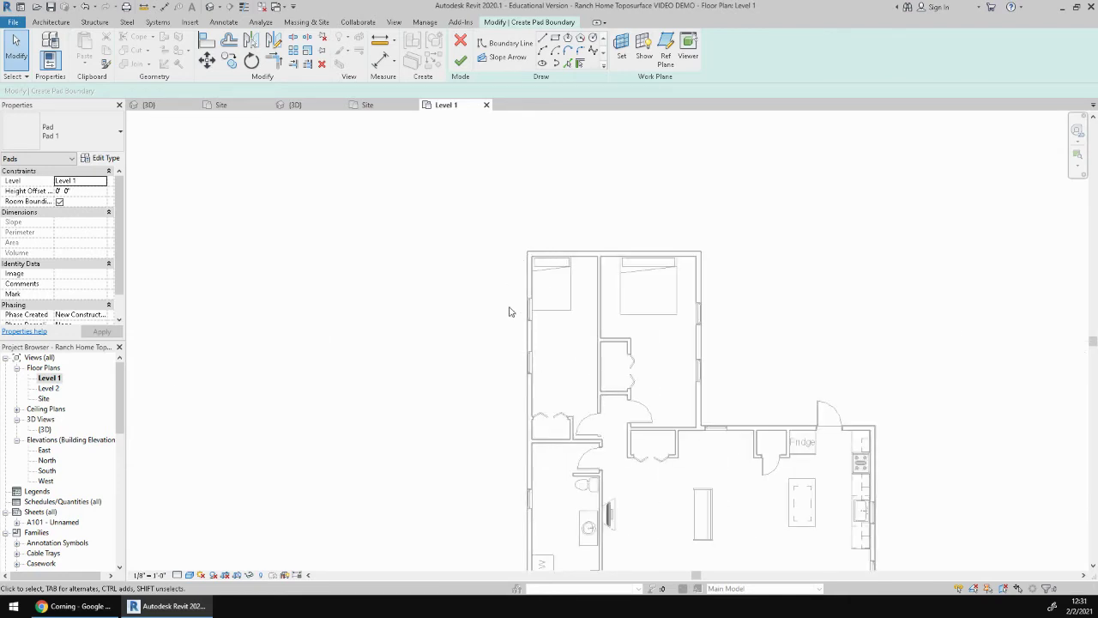
{"action": "middle_click_drag", "start_coordinate": [700, 388], "coordinate": [632, 292]}
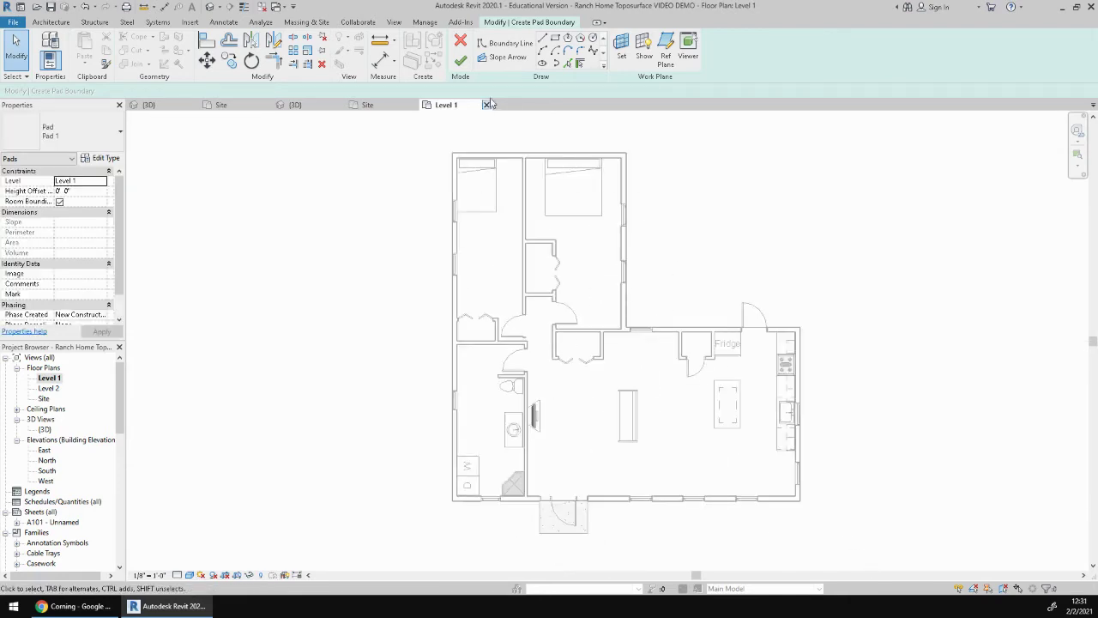
{"action": "left_click", "coordinate": [580, 64]}
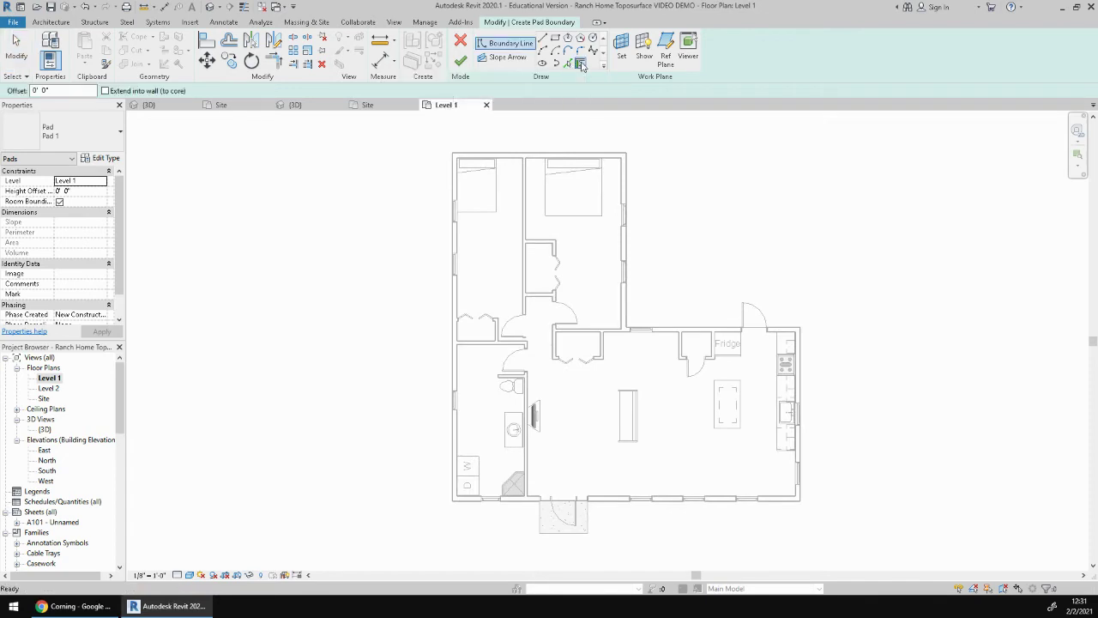
{"action": "left_click", "coordinate": [574, 157]}
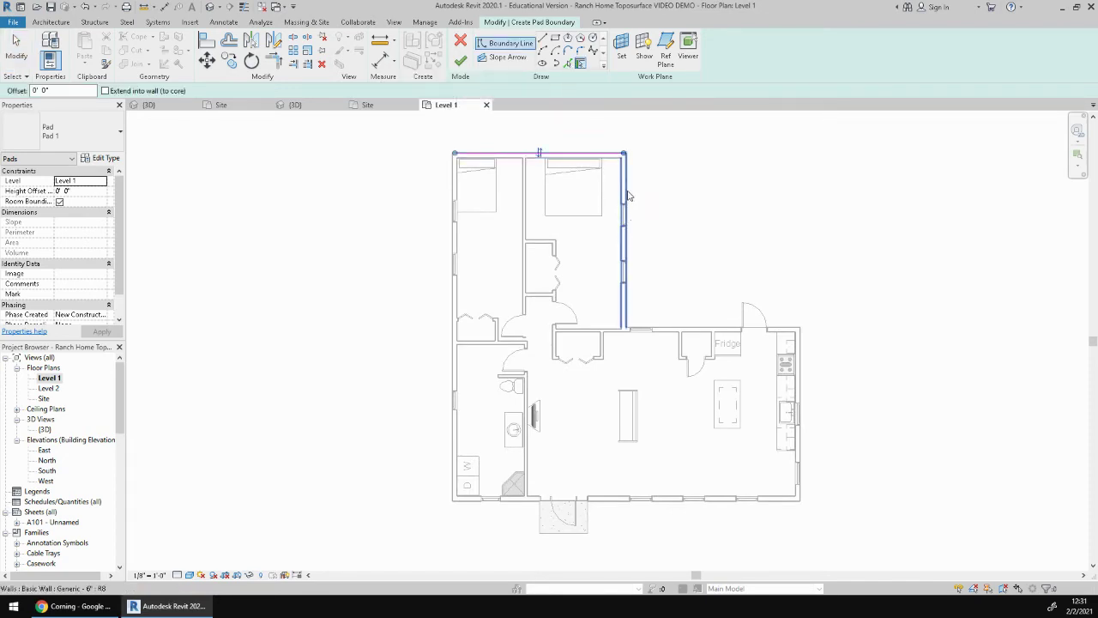
{"action": "left_click", "coordinate": [628, 219]}
{"action": "left_click", "coordinate": [684, 333]}
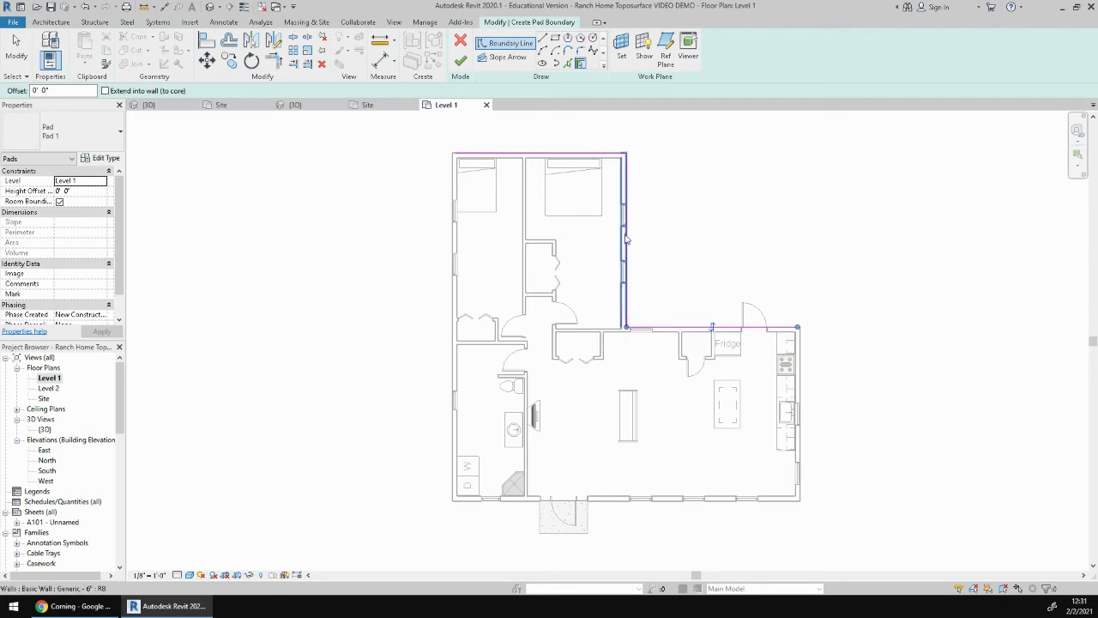
{"action": "left_click", "coordinate": [714, 331]}
{"action": "left_click", "coordinate": [709, 332]}
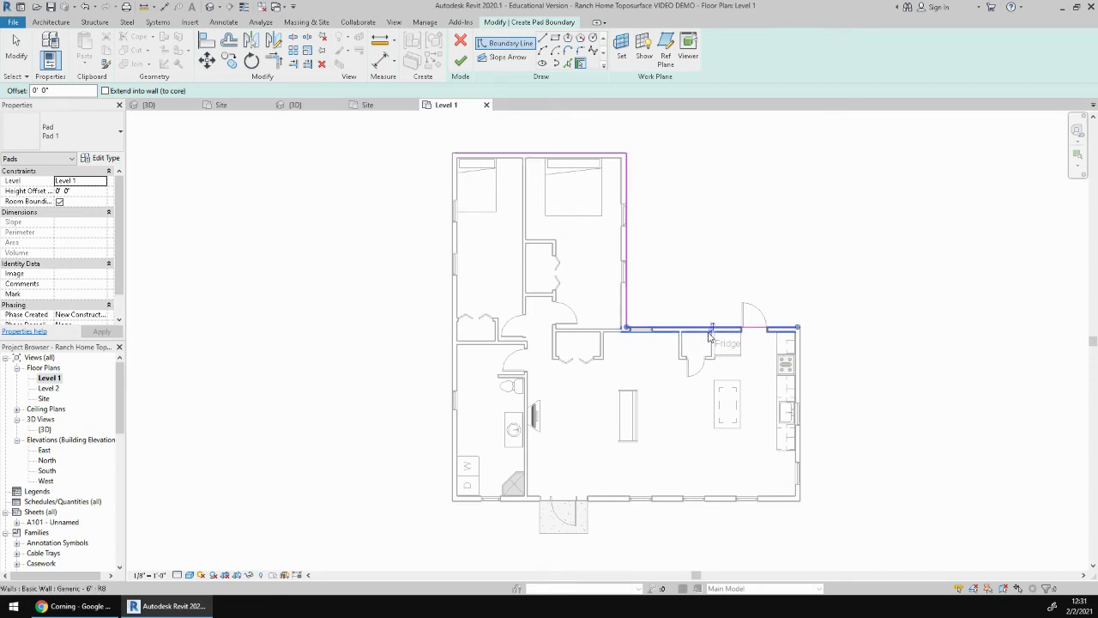
{"action": "left_click", "coordinate": [800, 357]}
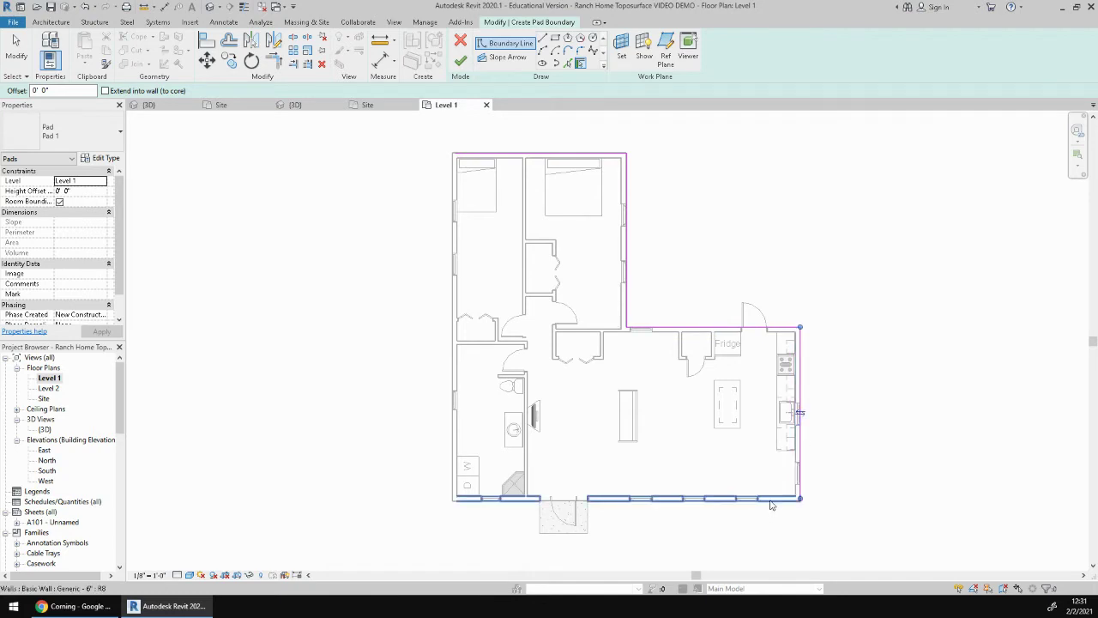
{"action": "left_click", "coordinate": [774, 505]}
{"action": "left_click", "coordinate": [457, 435]}
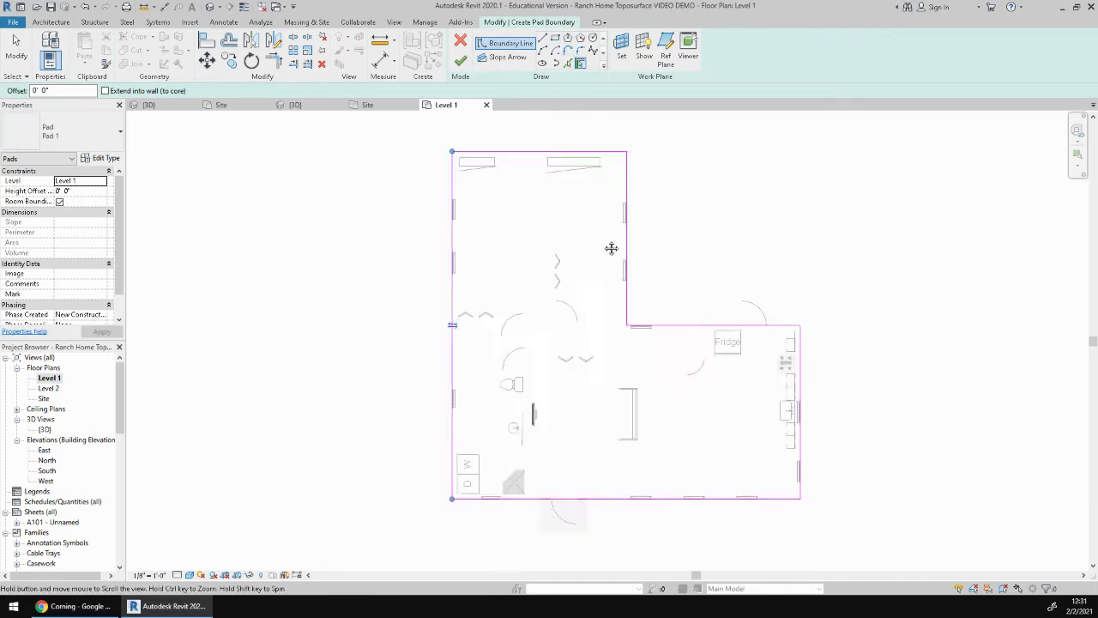
Add the three outer edges of the front door's concrete slab to the pad boundary by picking its lines
{"action": "scroll", "coordinate": [559, 335], "scroll_direction": "up", "scroll_amount": 3}
{"action": "middle_click_drag", "start_coordinate": [585, 405], "coordinate": [592, 348]}
{"action": "scroll", "coordinate": [588, 337], "scroll_direction": "up", "scroll_amount": 1}
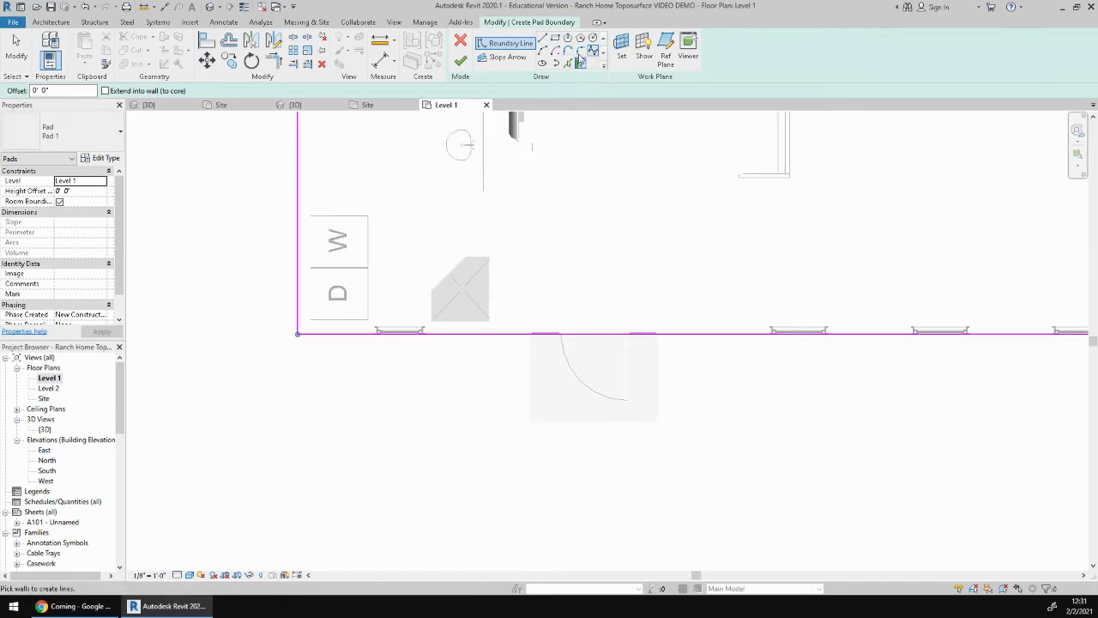
{"action": "left_click", "coordinate": [568, 65]}
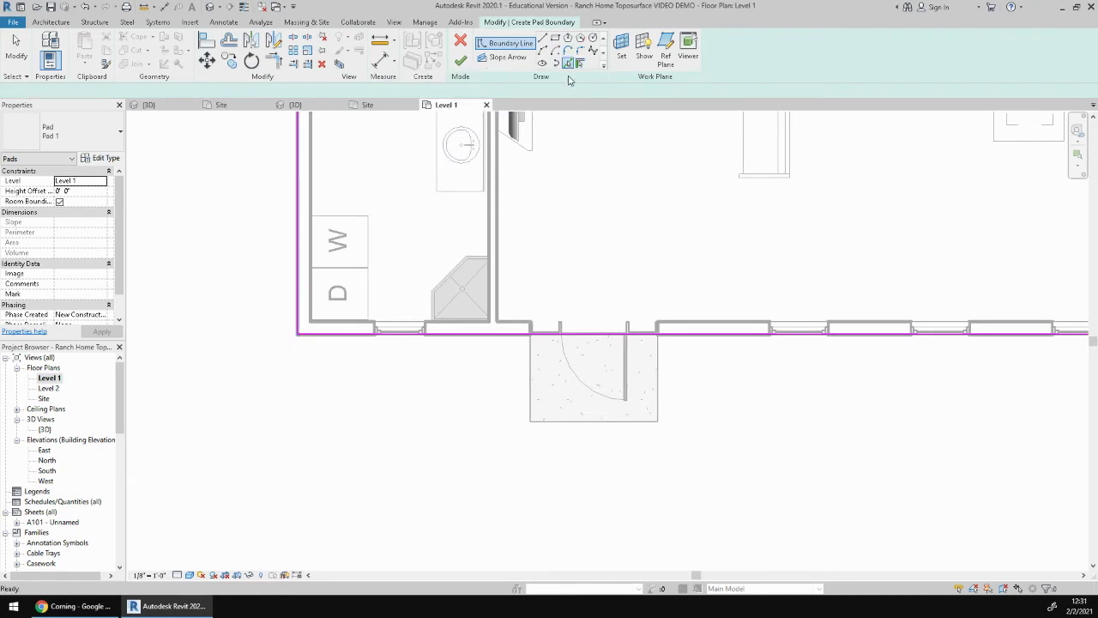
{"action": "left_click", "coordinate": [659, 382]}
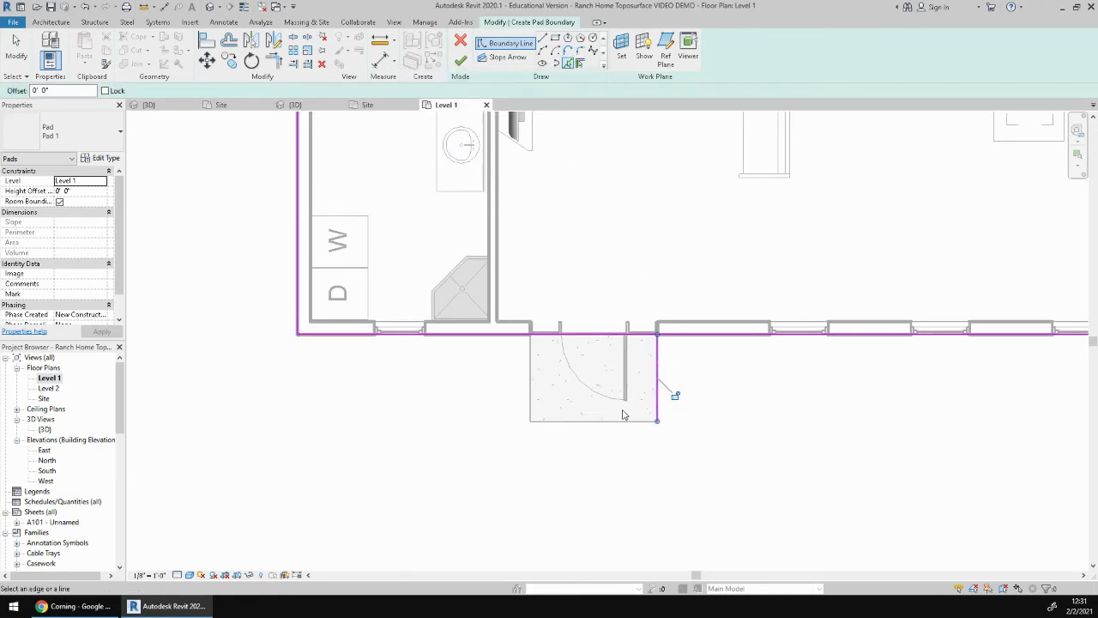
{"action": "left_click", "coordinate": [608, 424]}
{"action": "left_click", "coordinate": [530, 380]}
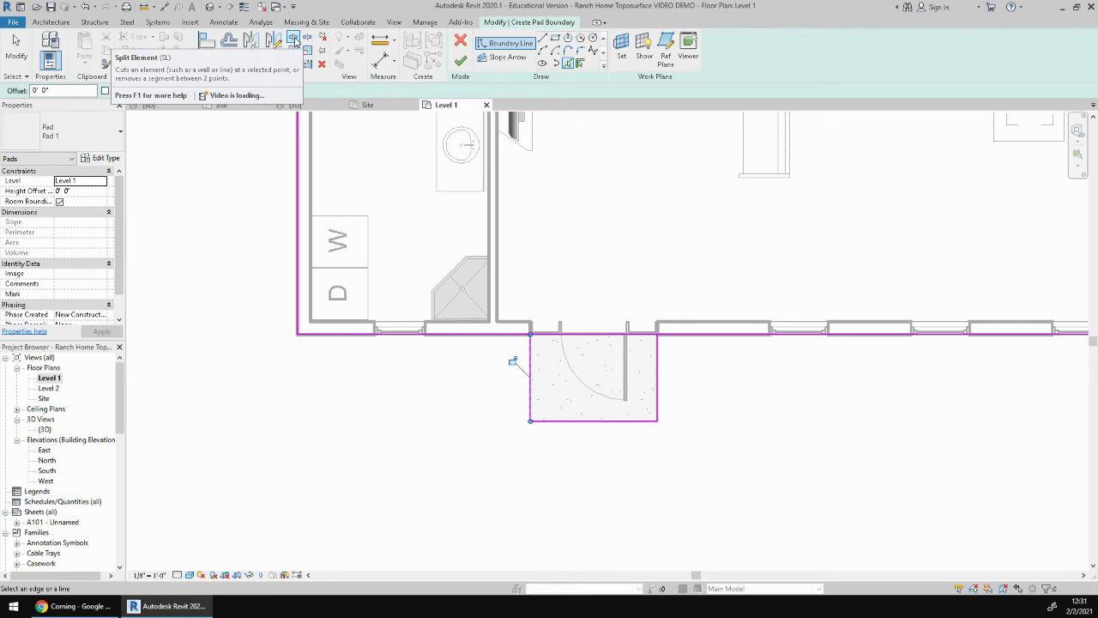
Split the front wall's boundary line at the doorway and trim both halves to the slab's side lines
{"action": "left_click", "coordinate": [294, 40]}
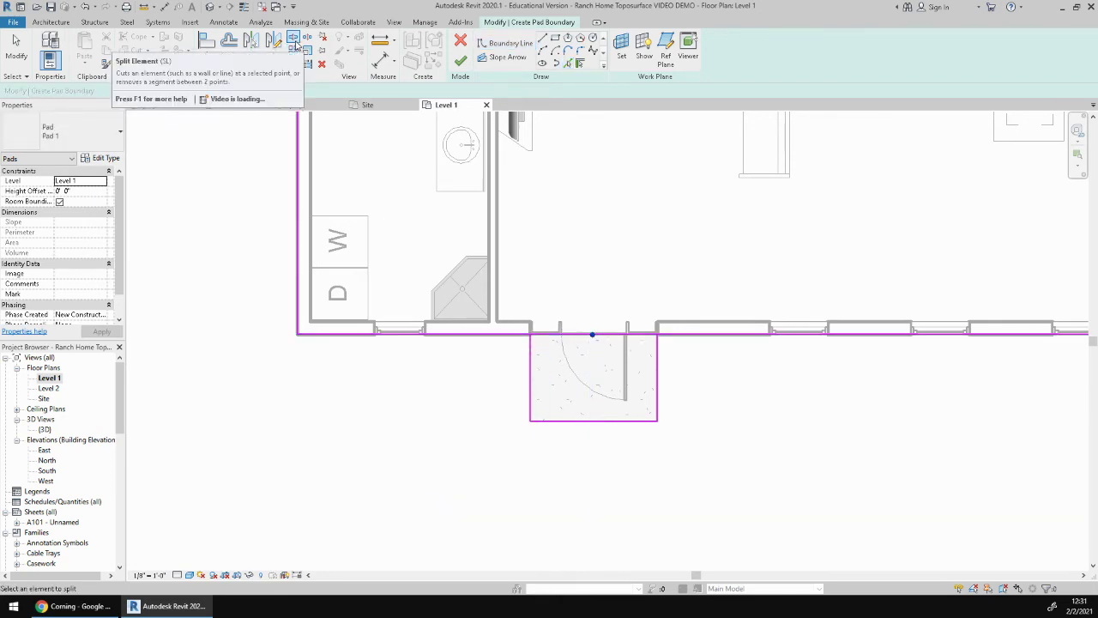
{"action": "left_click", "coordinate": [17, 48]}
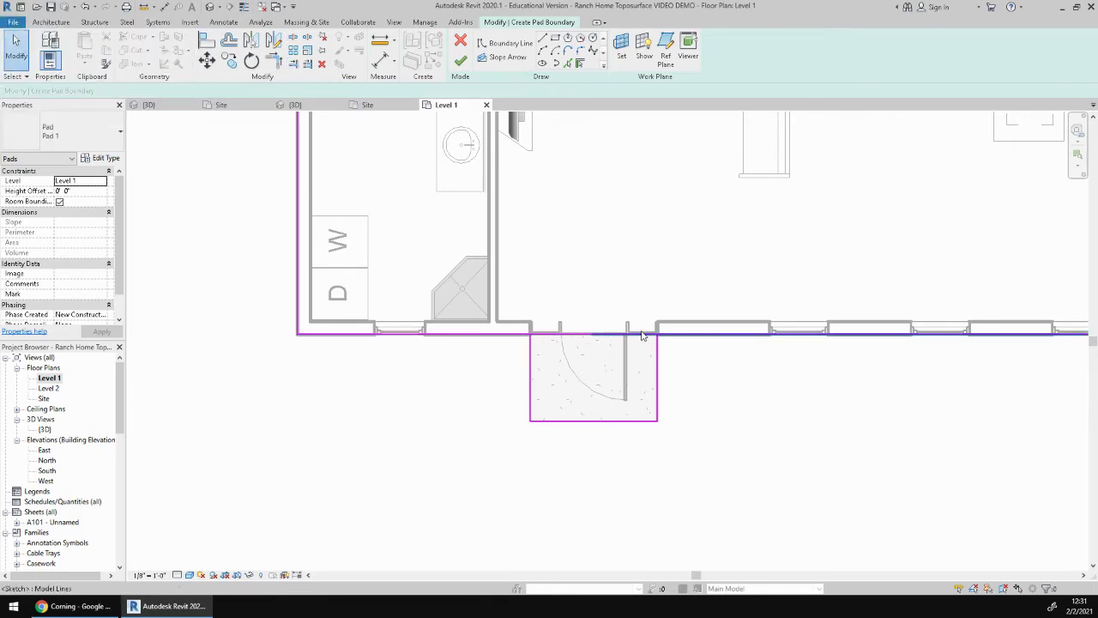
{"action": "left_click", "coordinate": [279, 65]}
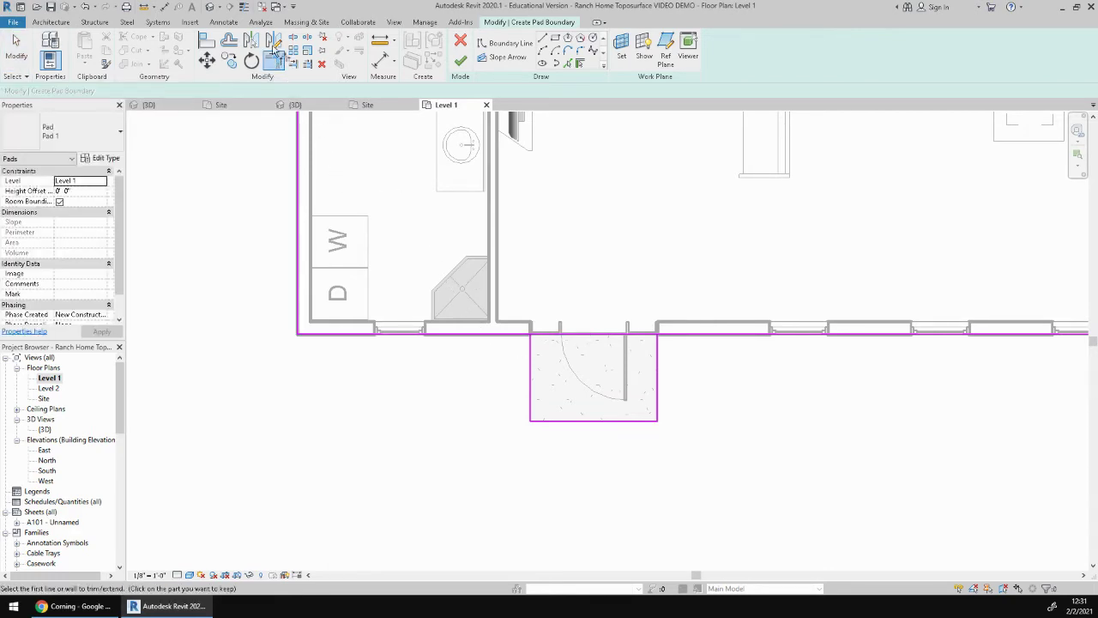
{"action": "left_click", "coordinate": [513, 339]}
{"action": "left_click", "coordinate": [533, 380]}
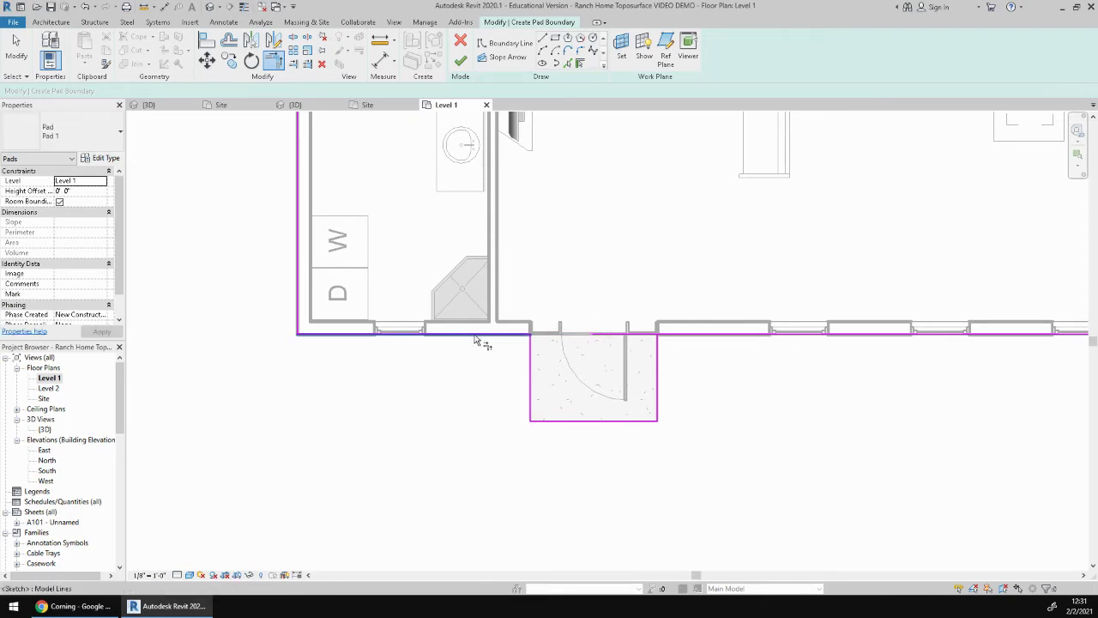
{"action": "left_click", "coordinate": [674, 341]}
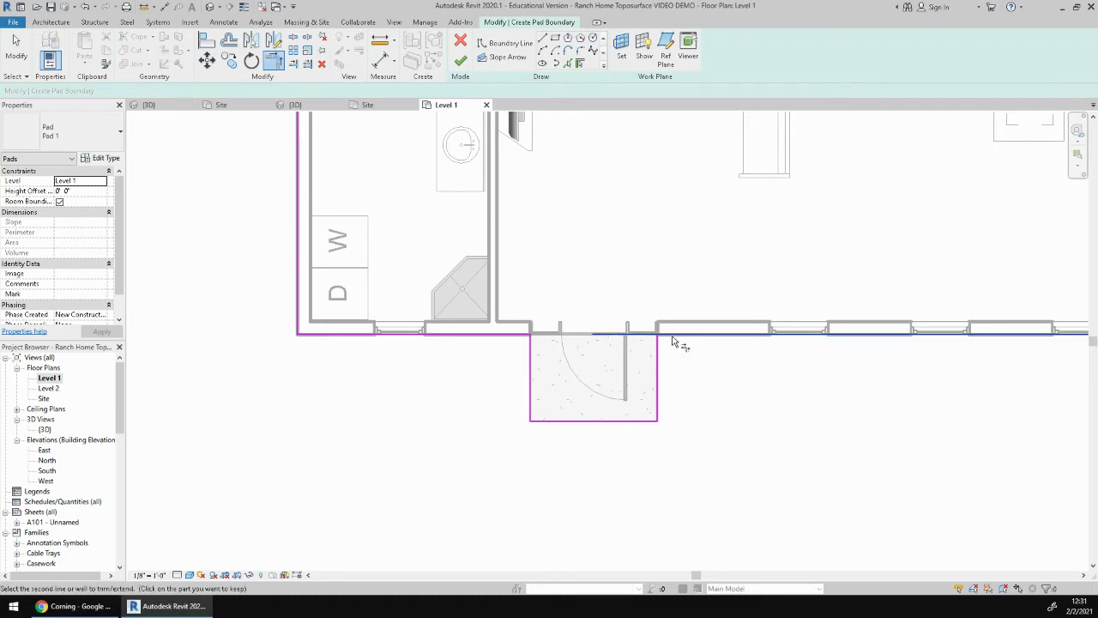
{"action": "left_click", "coordinate": [661, 395]}
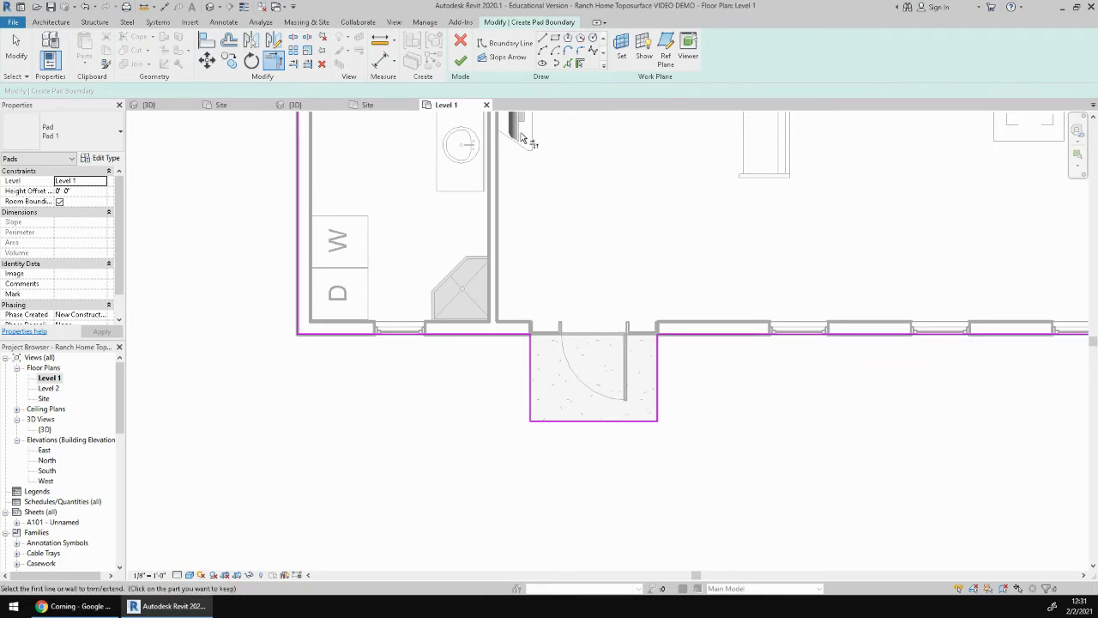
Finish the building pad sketch and inspect the ground around the house in the 3D view
{"action": "scroll", "coordinate": [529, 317], "scroll_direction": "up", "scroll_amount": 1}
{"action": "scroll", "coordinate": [529, 309], "scroll_direction": "down", "scroll_amount": 3}
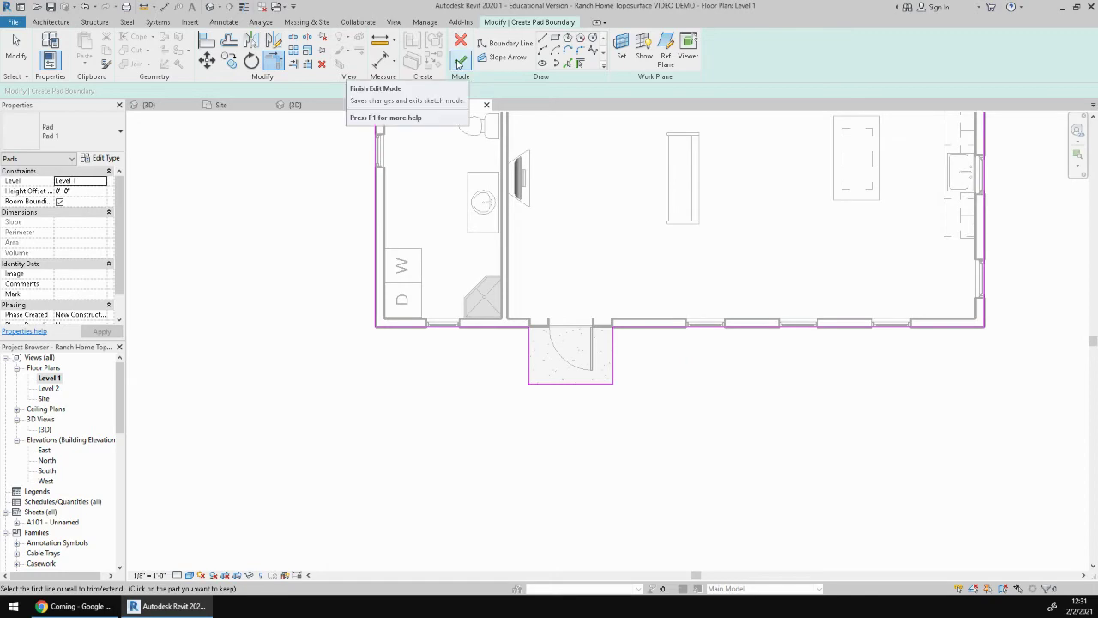
{"action": "left_click", "coordinate": [459, 65]}
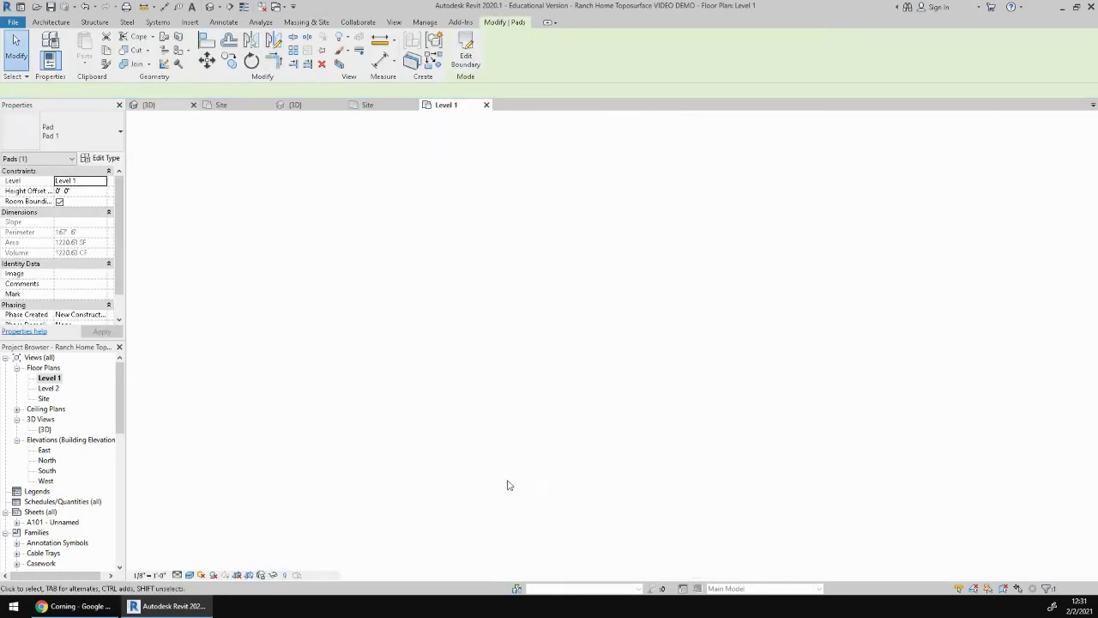
{"action": "left_click_drag", "start_coordinate": [716, 400], "coordinate": [628, 400], "text": "shift"}
{"action": "mouse_move", "coordinate": [716, 400]}
{"action": "middle_mouse_down", "text": "shift"}
{"action": "mouse_move", "coordinate": [628, 400]}
{"action": "mouse_move", "coordinate": [507, 343]}
{"action": "middle_mouse_up", "text": "shift"}
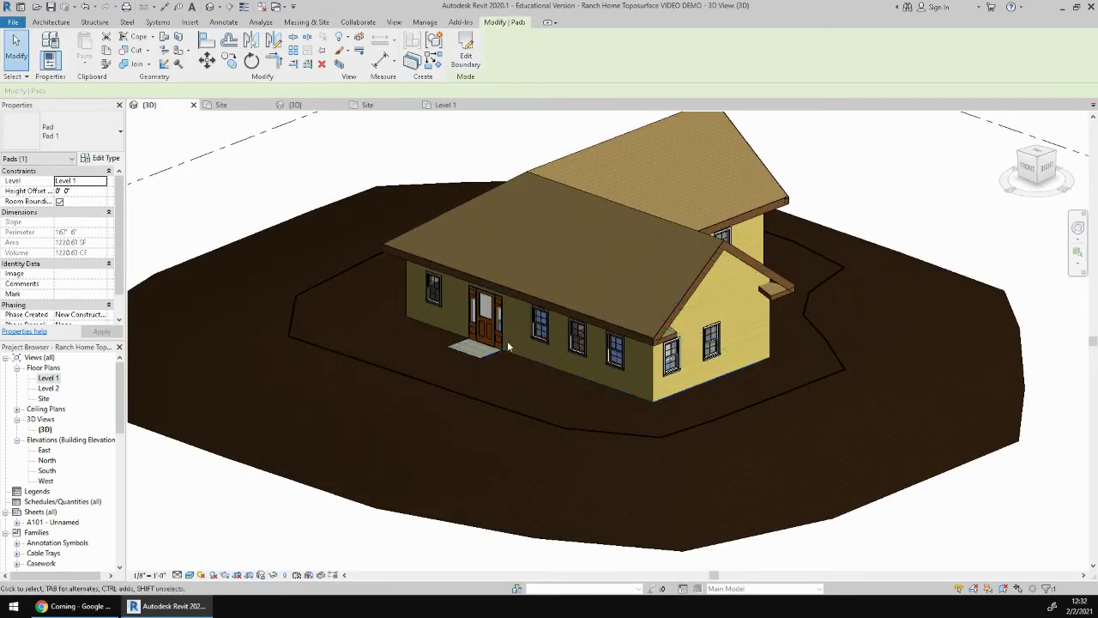
{"action": "scroll", "coordinate": [568, 417], "scroll_direction": "up", "scroll_amount": 4}
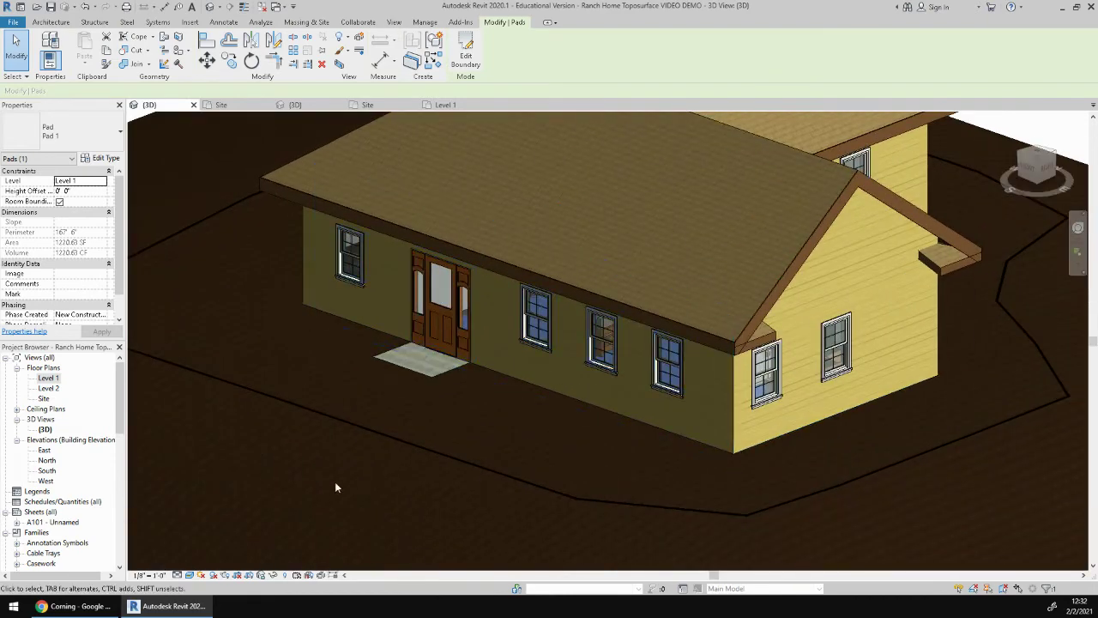
{"action": "scroll", "coordinate": [335, 486], "scroll_direction": "down", "scroll_amount": 5}
{"action": "middle_click_drag", "start_coordinate": [434, 452], "coordinate": [717, 257], "text": "shift"}
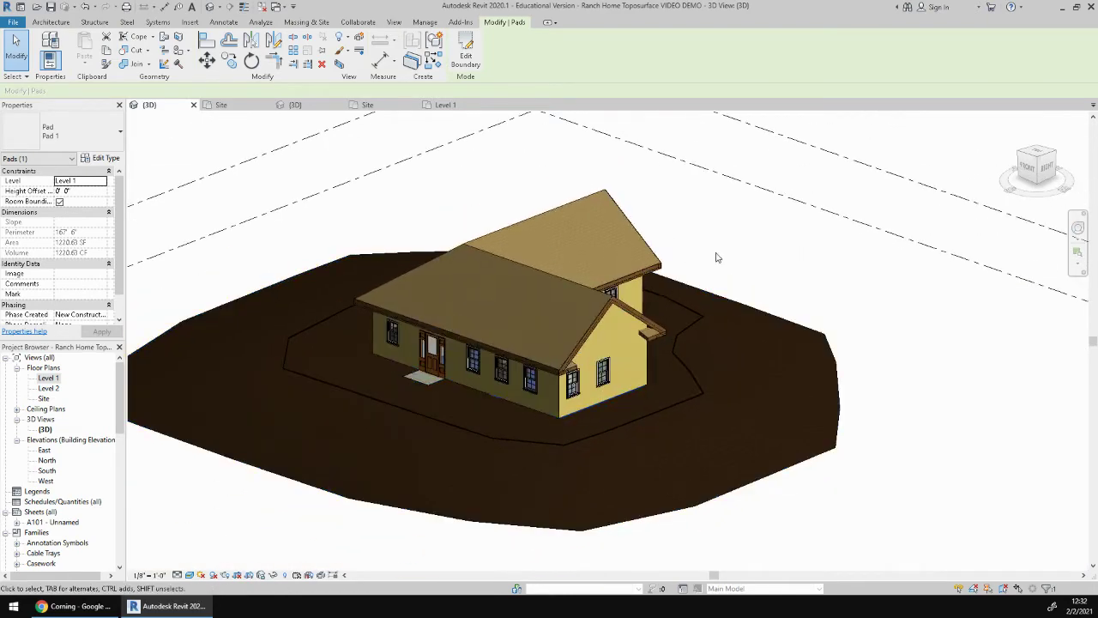
Temporarily hide the selected house elements but not the toposurface, and examine the area the pad cuts from the terrain
{"action": "left_click_drag", "start_coordinate": [718, 257], "coordinate": [607, 461]}
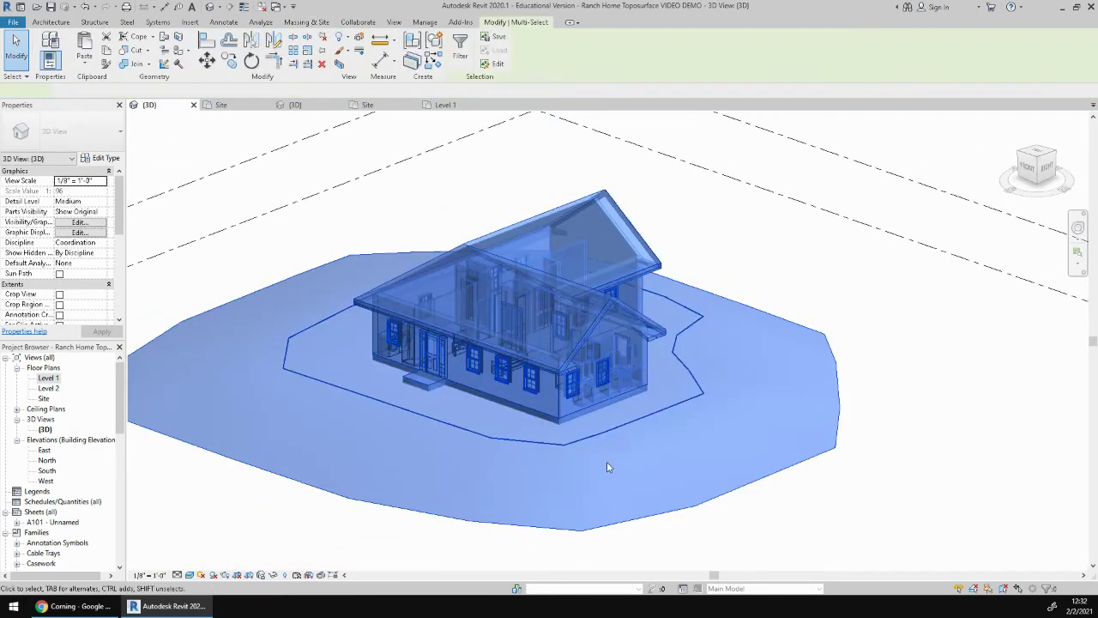
{"action": "left_click", "coordinate": [837, 429], "text": "shift"}
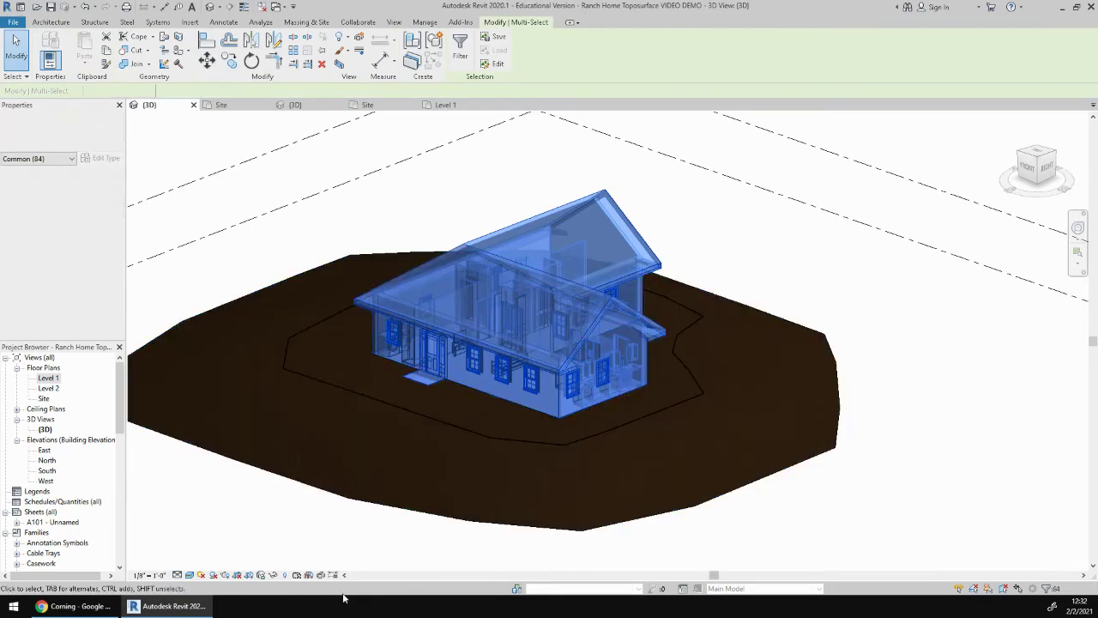
{"action": "left_click", "coordinate": [271, 577]}
{"action": "left_click", "coordinate": [337, 543]}
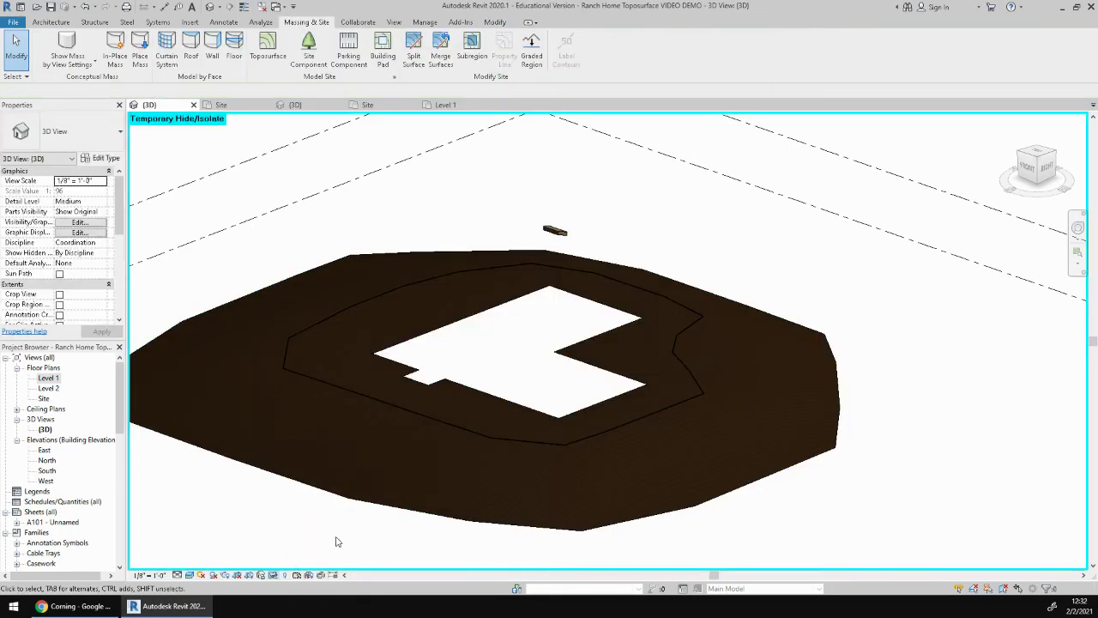
{"action": "middle_click_drag", "start_coordinate": [337, 543], "coordinate": [421, 348], "text": "shift"}
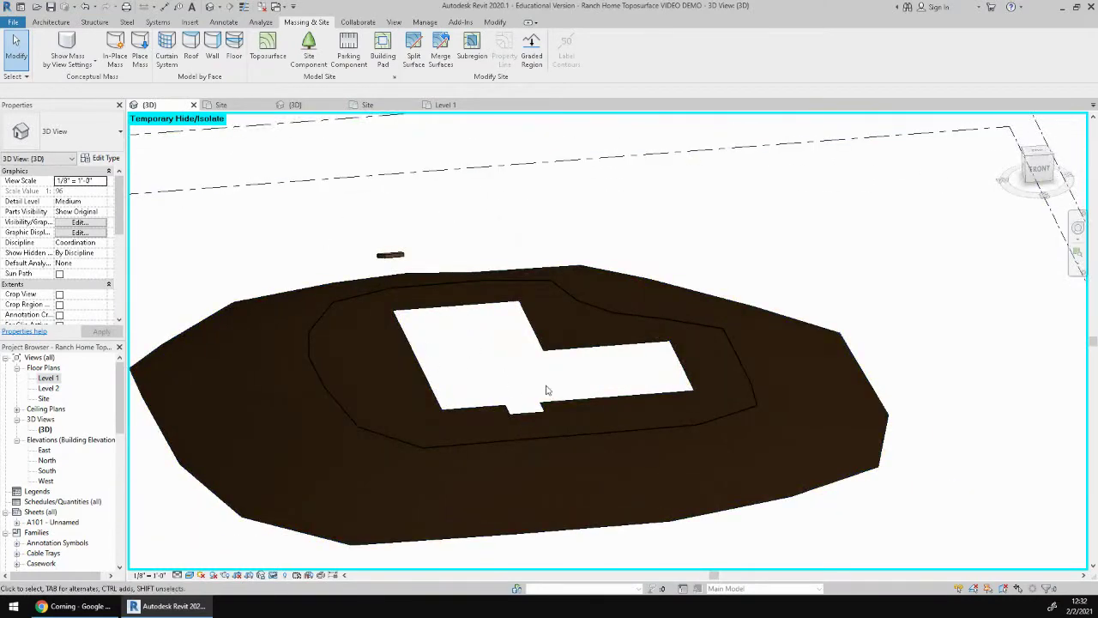
Reset the temporary hide and inspect the house on the terrain around the slab and exterior walls
{"action": "left_click", "coordinate": [272, 575]}
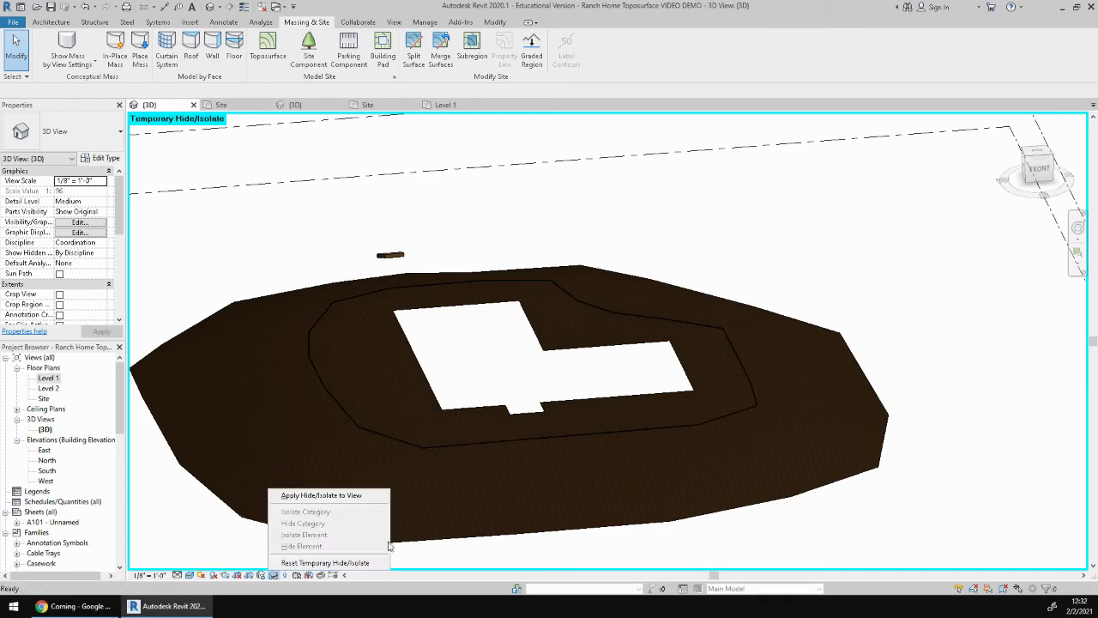
{"action": "left_click", "coordinate": [348, 562]}
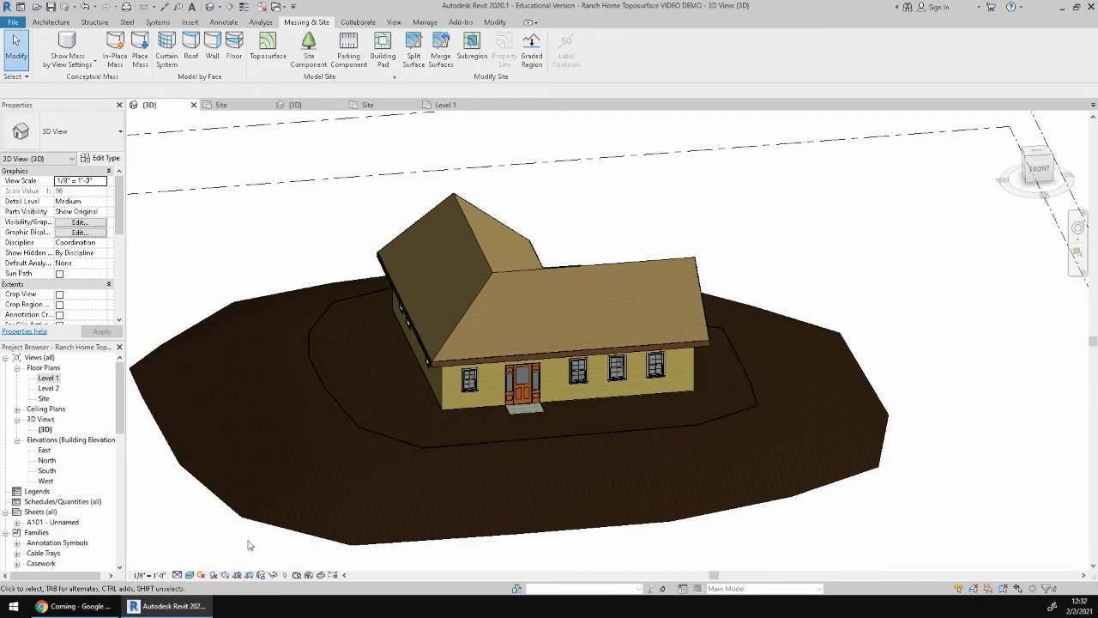
{"action": "middle_click_drag", "start_coordinate": [549, 412], "coordinate": [515, 429], "text": "shift"}
{"action": "scroll", "coordinate": [572, 382], "scroll_direction": "up", "scroll_amount": 3}
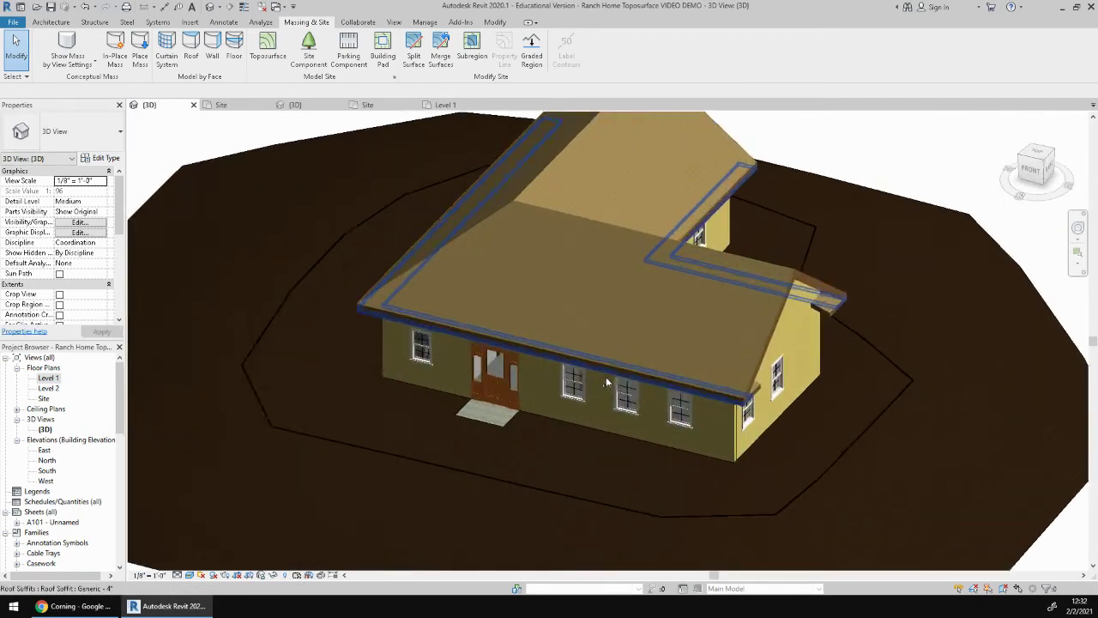
{"action": "scroll", "coordinate": [607, 383], "scroll_direction": "up", "scroll_amount": 1}
{"action": "middle_click_drag", "start_coordinate": [848, 308], "coordinate": [831, 244], "text": "shift"}
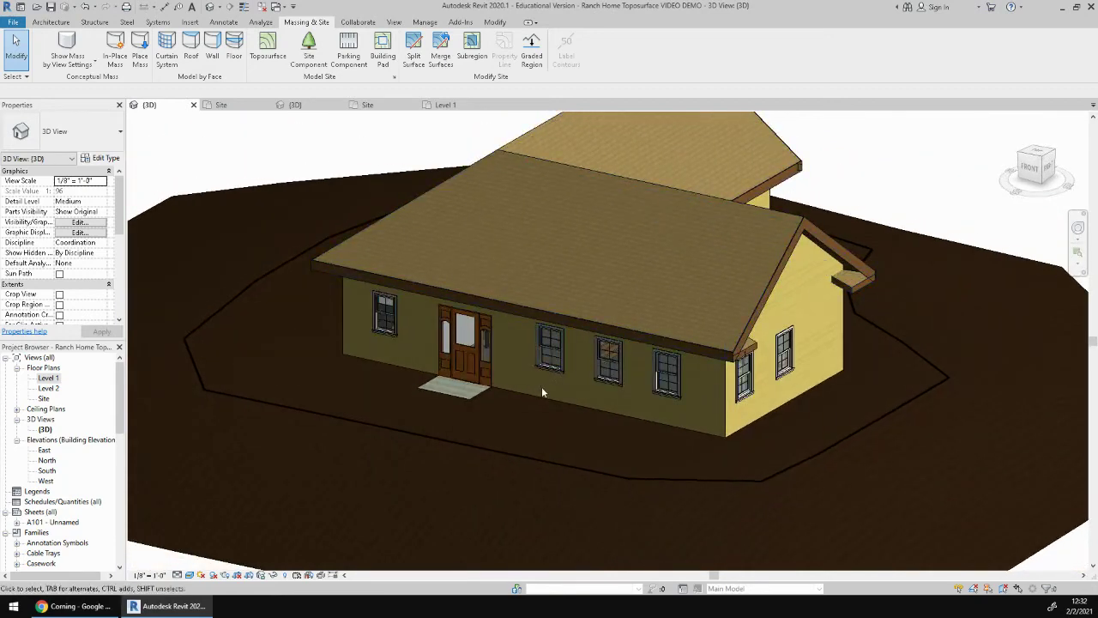
{"action": "scroll", "coordinate": [542, 391], "scroll_direction": "down", "scroll_amount": 3}
{"action": "middle_click_drag", "start_coordinate": [533, 391], "coordinate": [341, 476], "text": "shift"}
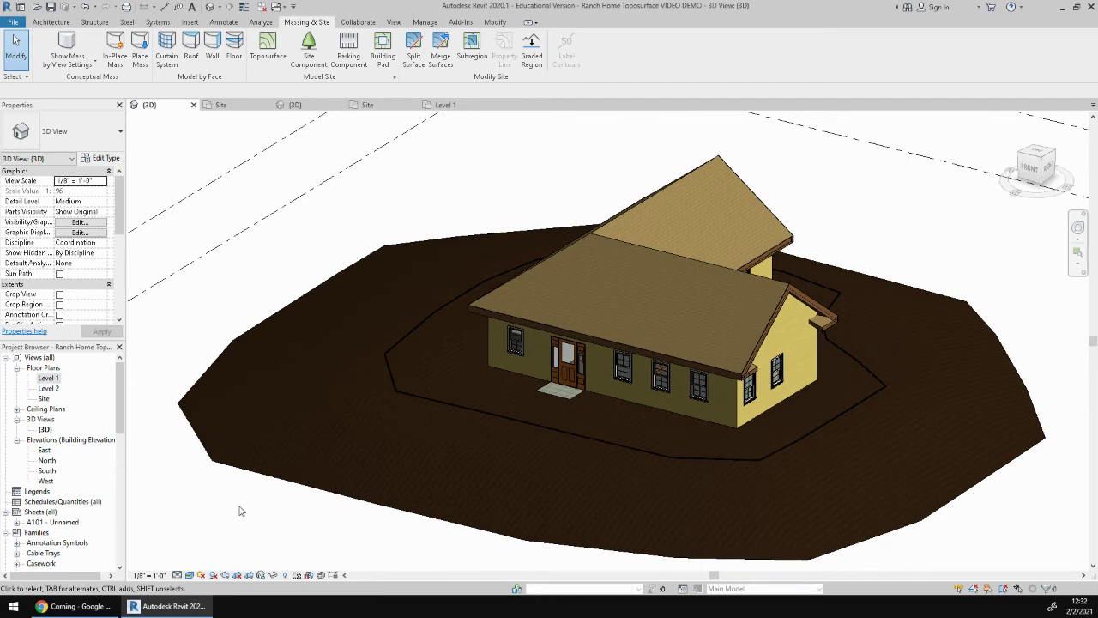
From the toposurface's material setting, search for "grass" and add the library's Grass material to the project
{"action": "left_click", "coordinate": [285, 485]}
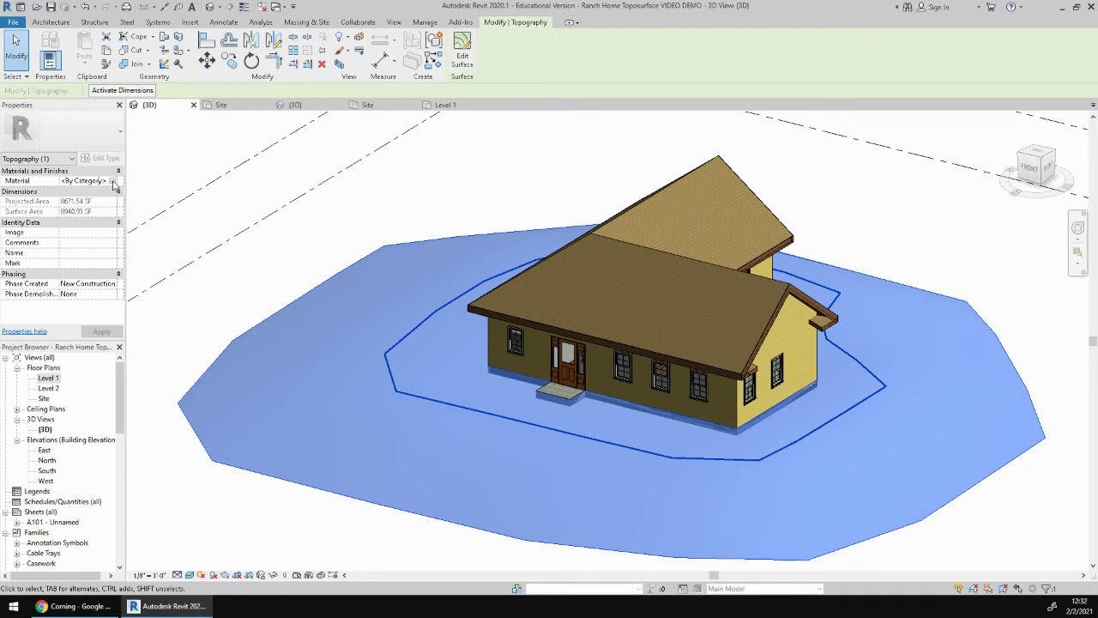
{"action": "left_click", "coordinate": [113, 182]}
{"action": "left_click", "coordinate": [112, 182]}
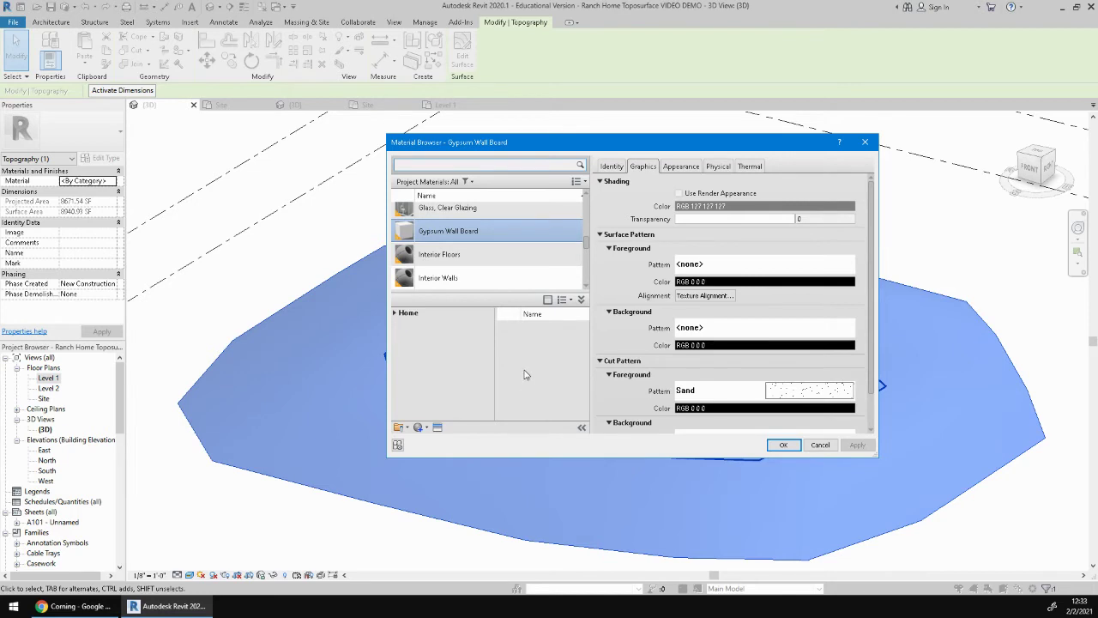
{"action": "left_click", "coordinate": [459, 166]}
{"action": "type", "text": "grass"}
{"action": "key", "text": "Return"}
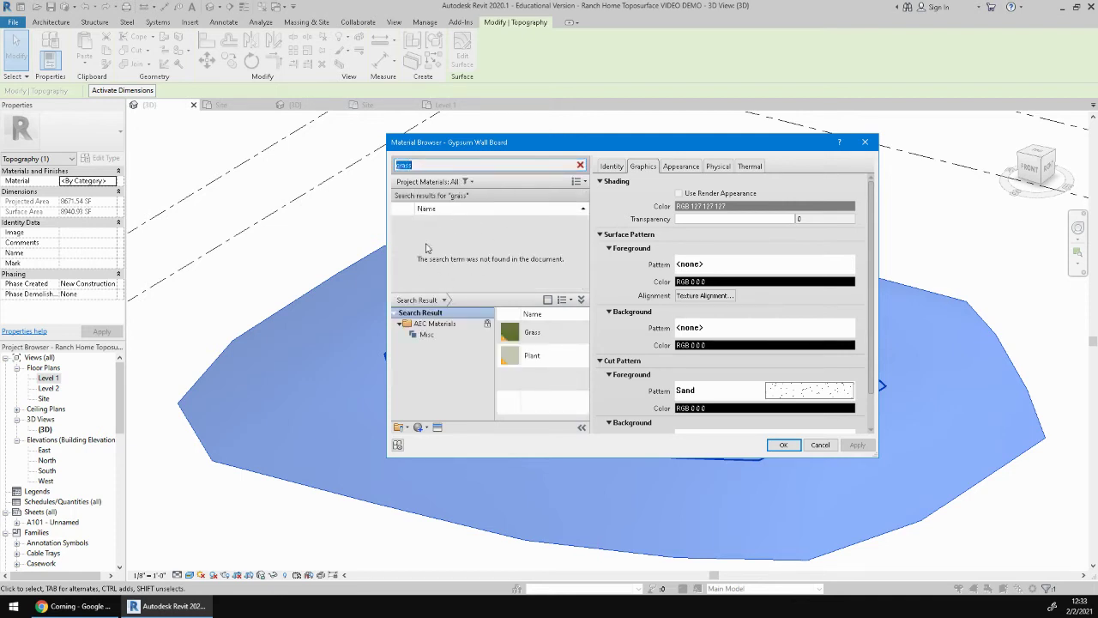
{"action": "left_click", "coordinate": [582, 300]}
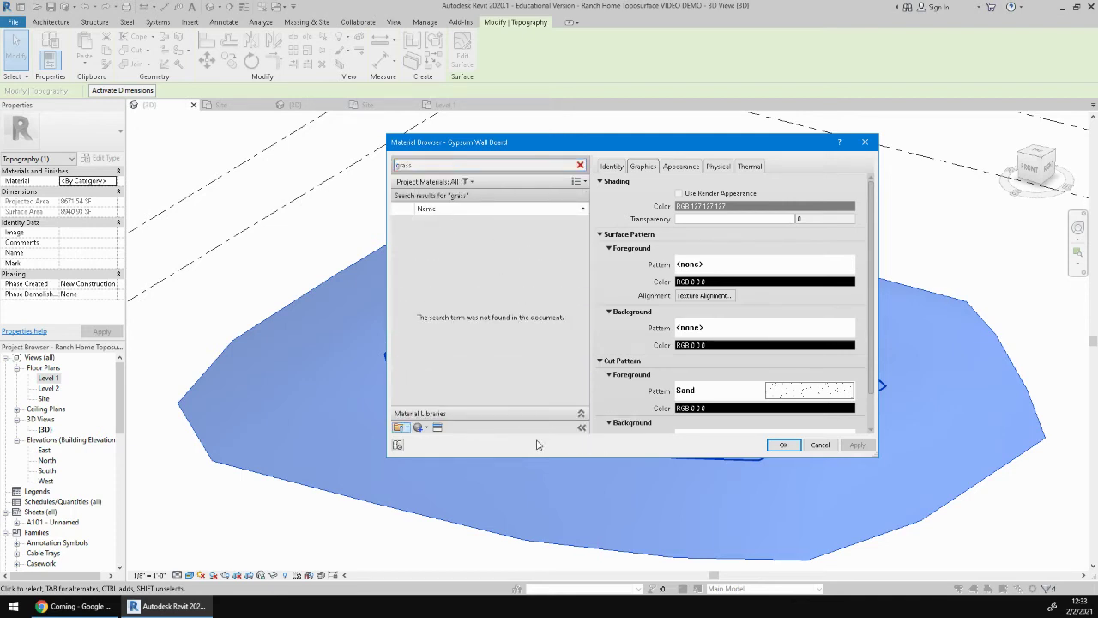
{"action": "left_click", "coordinate": [581, 415]}
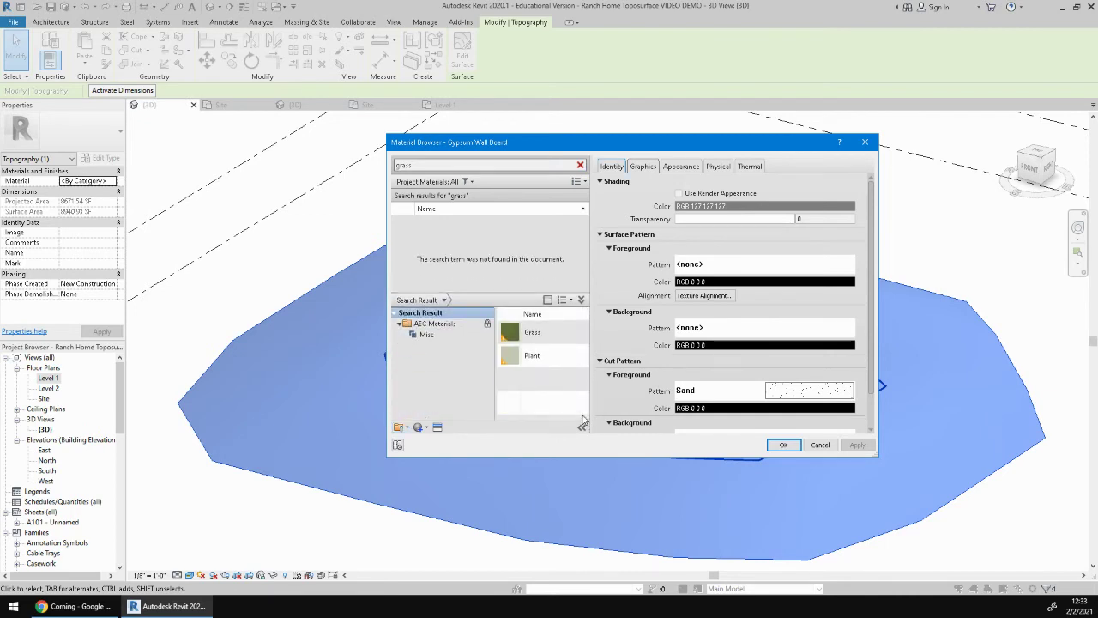
{"action": "left_click", "coordinate": [568, 333]}
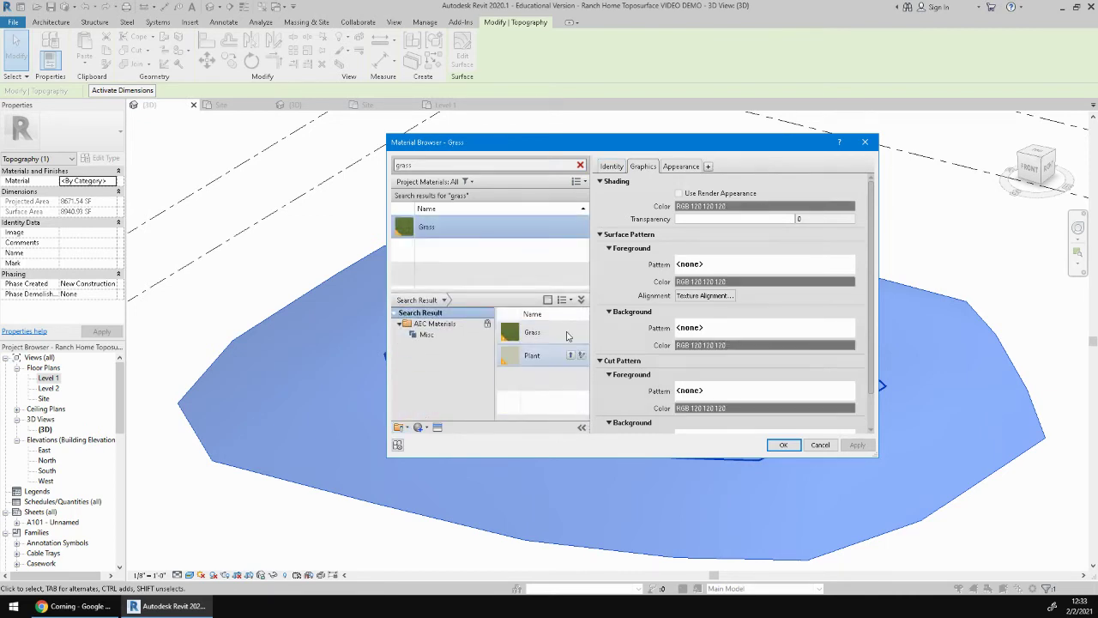
Examine the Grass material's appearance, including its image texture and bump settings
{"action": "left_click", "coordinate": [677, 166]}
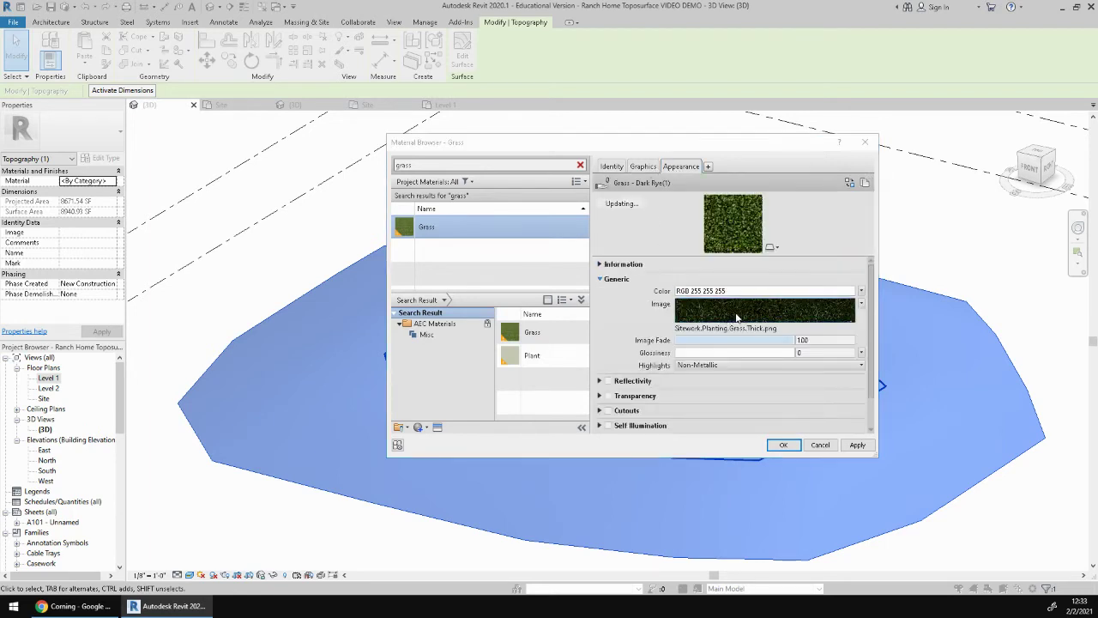
{"action": "left_click", "coordinate": [759, 313]}
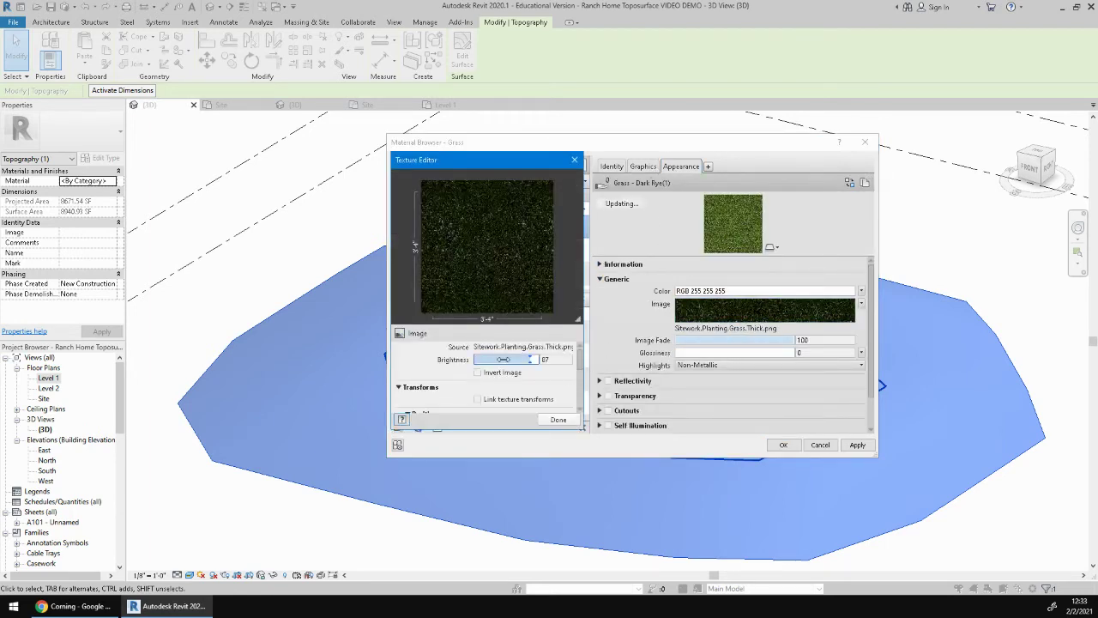
{"action": "left_click", "coordinate": [575, 160]}
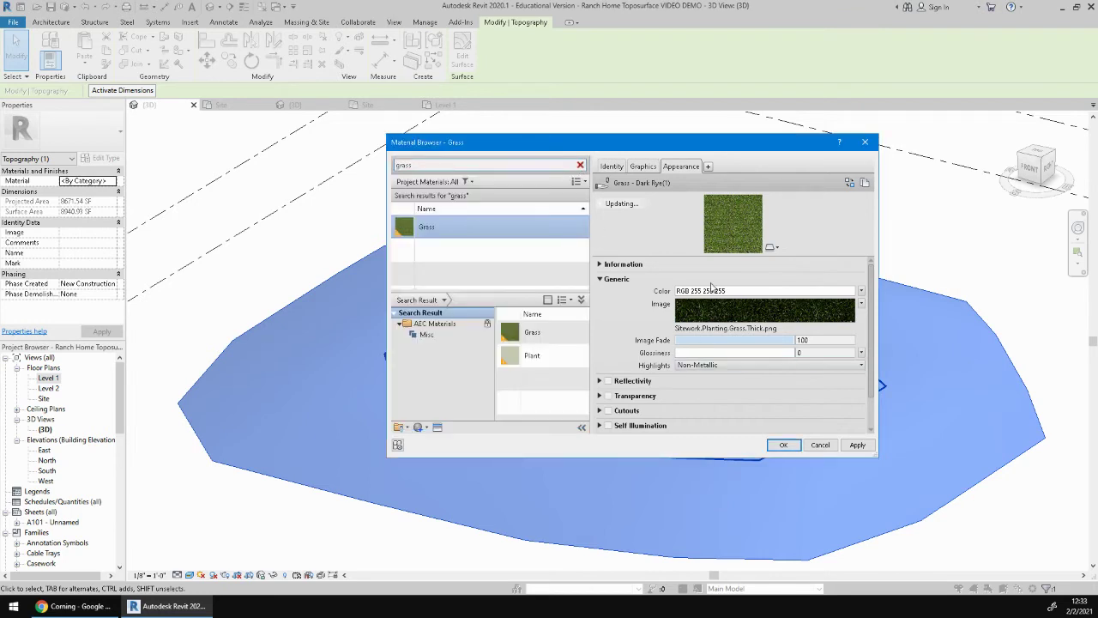
{"action": "scroll", "coordinate": [646, 330], "scroll_direction": "down", "scroll_amount": 2}
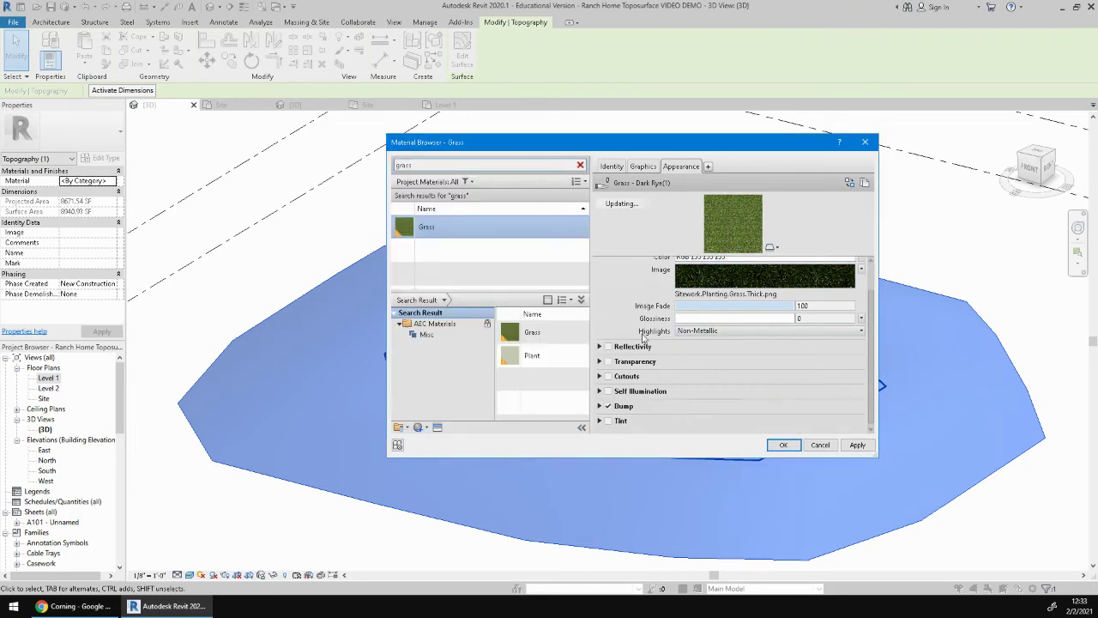
{"action": "left_click", "coordinate": [603, 404]}
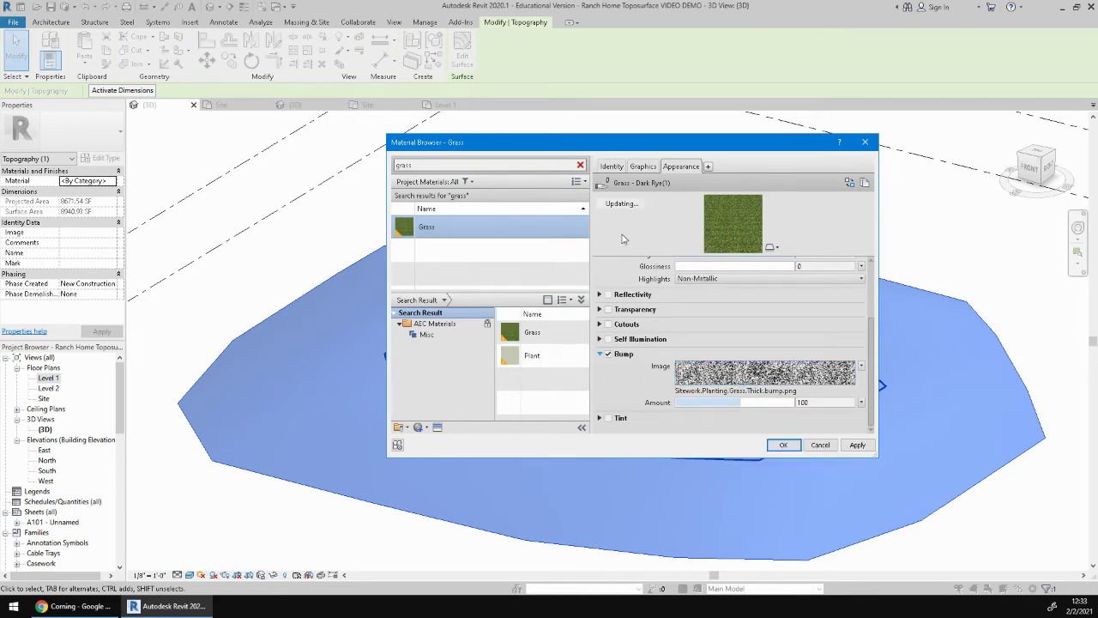
Open the Grass material's source image selection and browse the library texture files as thumbnails
{"action": "scroll", "coordinate": [787, 290], "scroll_direction": "up", "scroll_amount": 5}
{"action": "left_click", "coordinate": [764, 309]}
{"action": "left_click_drag", "start_coordinate": [532, 360], "coordinate": [519, 361]}
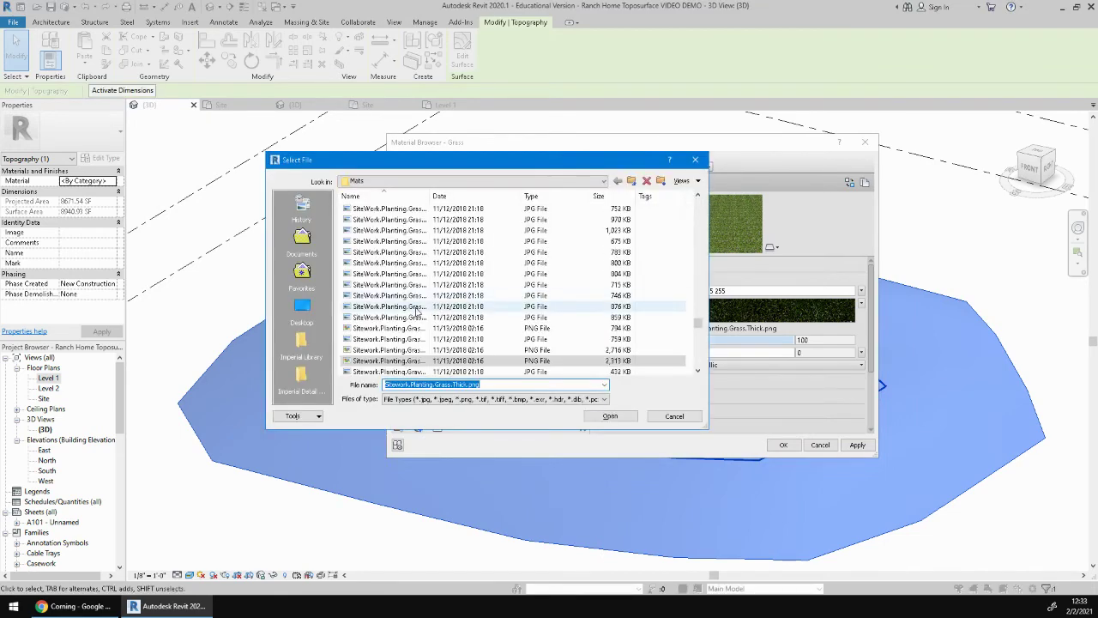
{"action": "left_click", "coordinate": [686, 180]}
{"action": "left_click", "coordinate": [696, 226]}
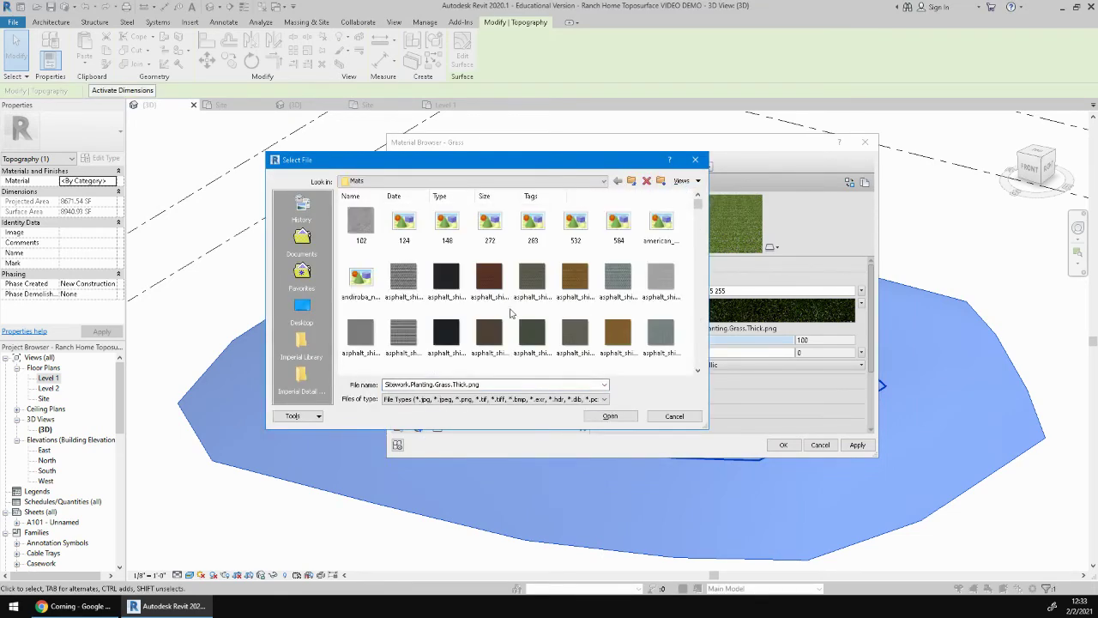
{"action": "scroll", "coordinate": [449, 326], "scroll_direction": "up", "scroll_amount": 3}
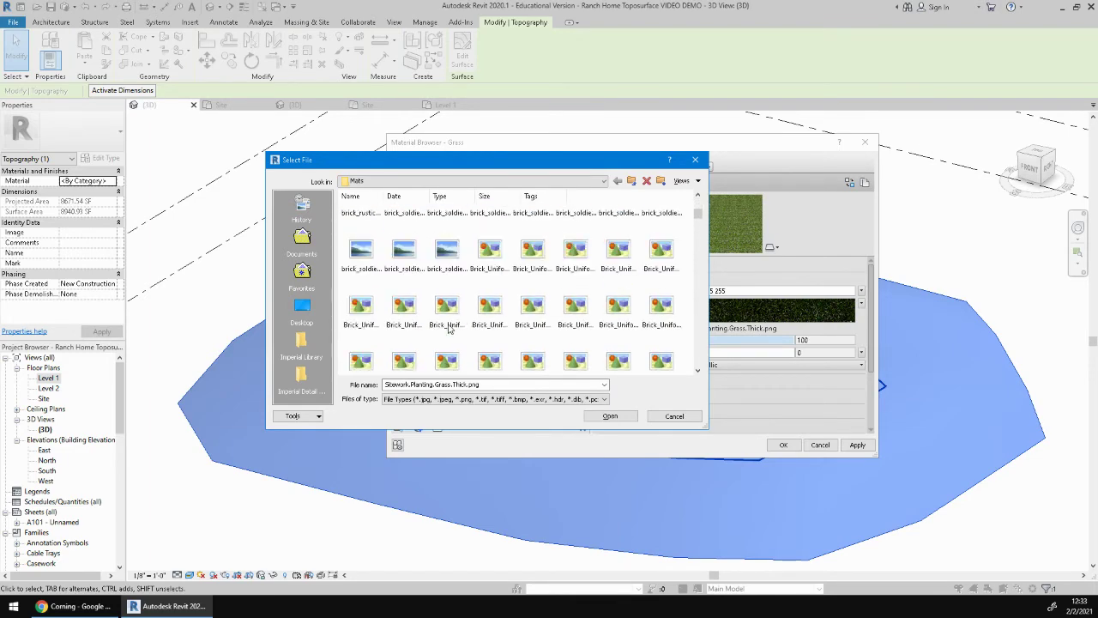
{"action": "left_click_drag", "start_coordinate": [484, 164], "coordinate": [574, 180]}
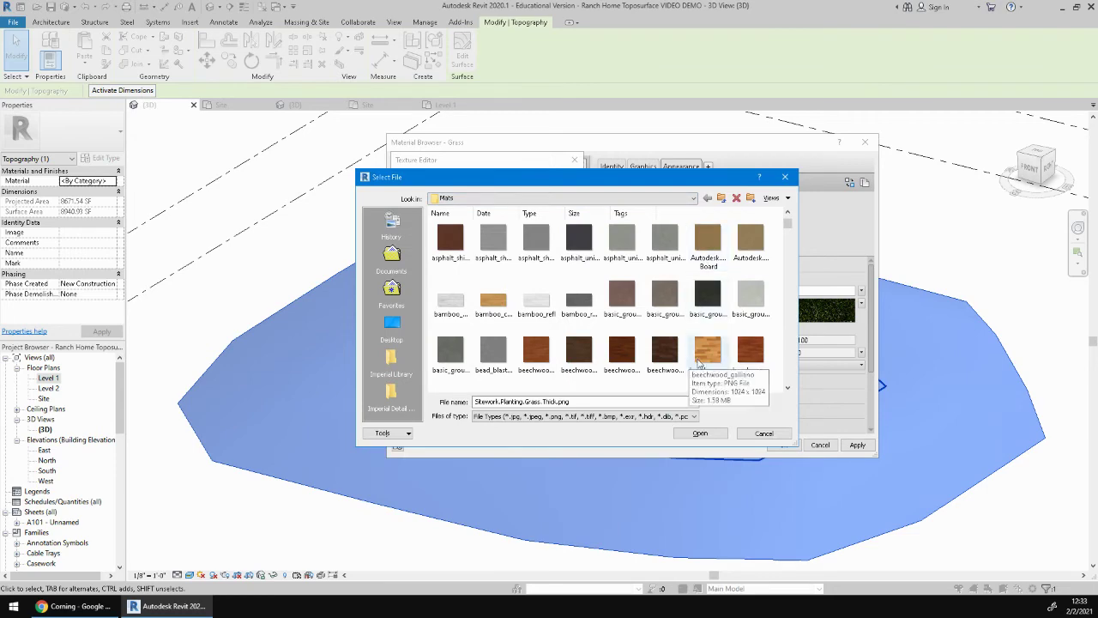
{"action": "scroll", "coordinate": [700, 257], "scroll_direction": "down", "scroll_amount": 3}
{"action": "scroll", "coordinate": [697, 269], "scroll_direction": "up", "scroll_amount": 5}
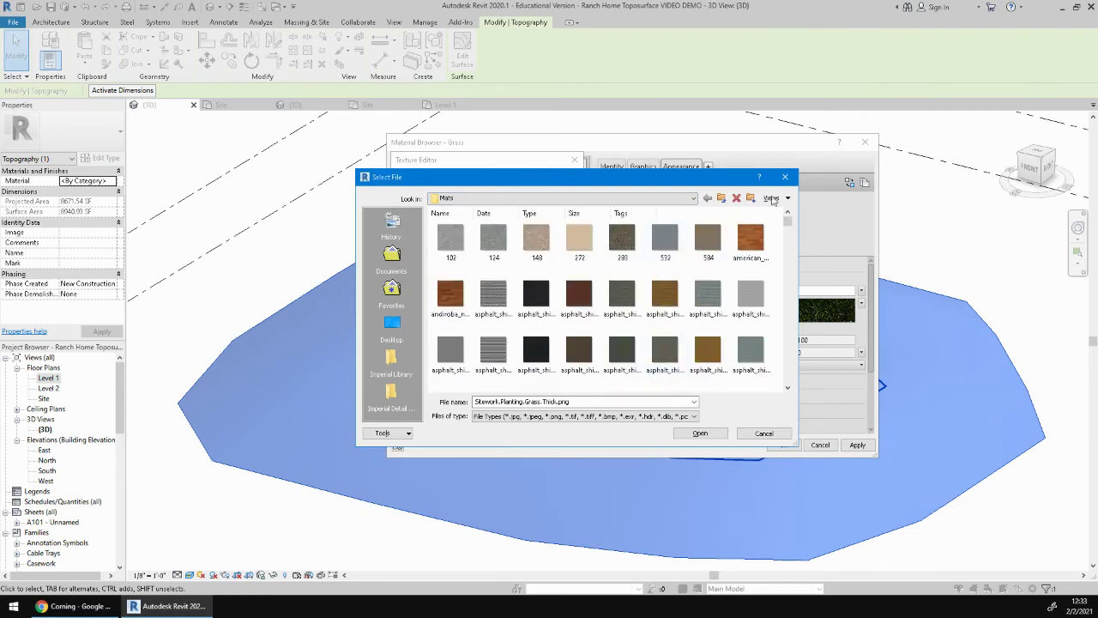
Browse the texture files in the details list, then cancel the image selection and the material browser
{"action": "left_click", "coordinate": [777, 198]}
{"action": "left_click", "coordinate": [783, 226]}
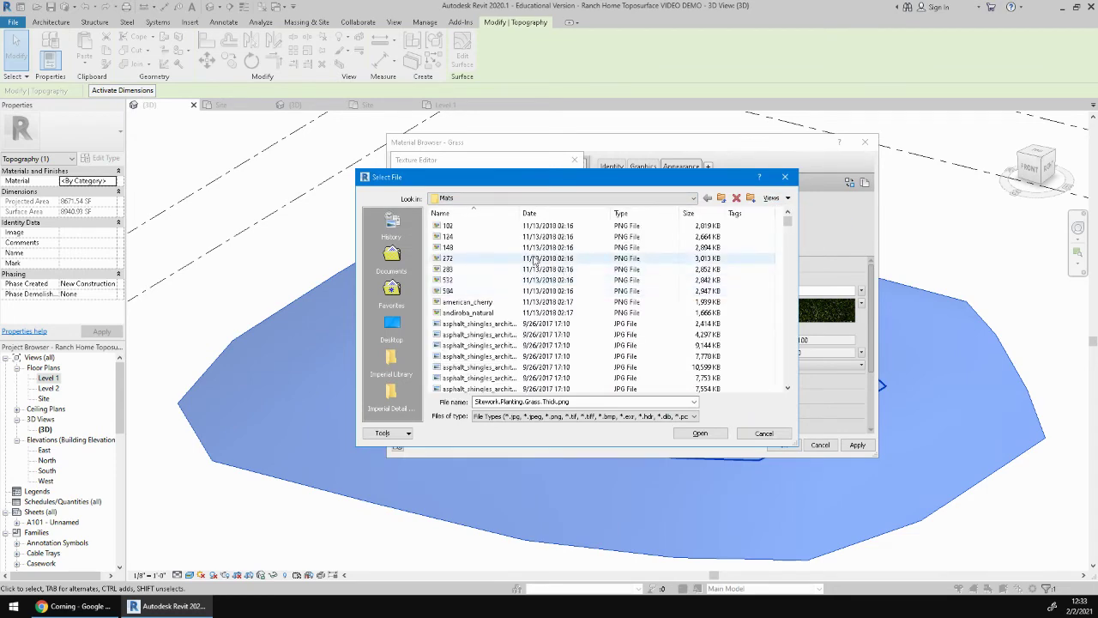
{"action": "scroll", "coordinate": [472, 283], "scroll_direction": "down", "scroll_amount": 5}
{"action": "left_click", "coordinate": [474, 280]}
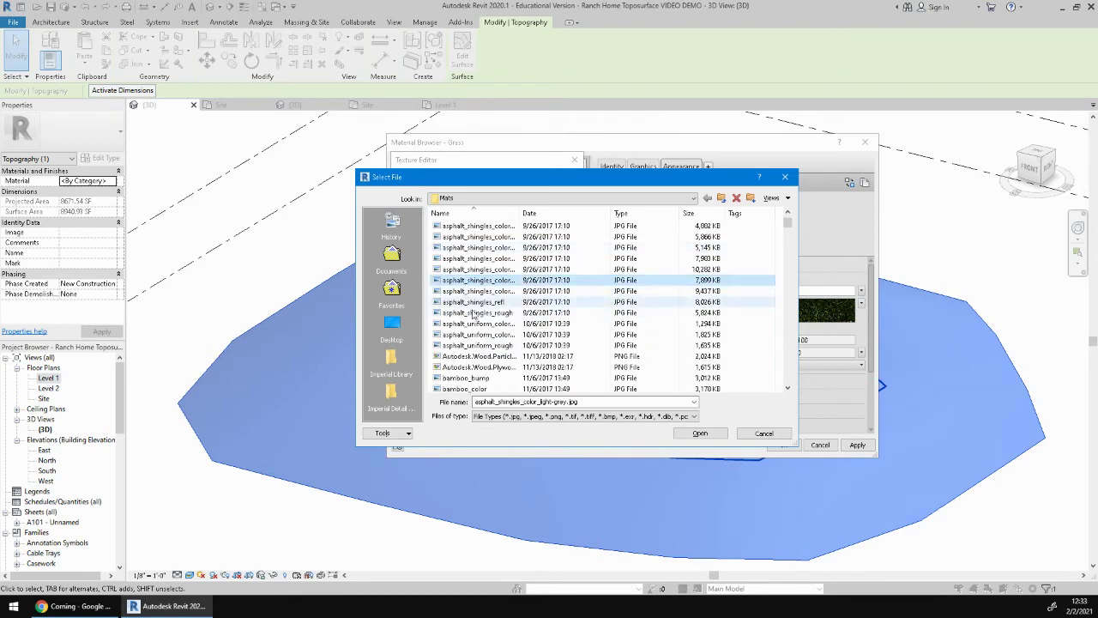
{"action": "left_click", "coordinate": [774, 203]}
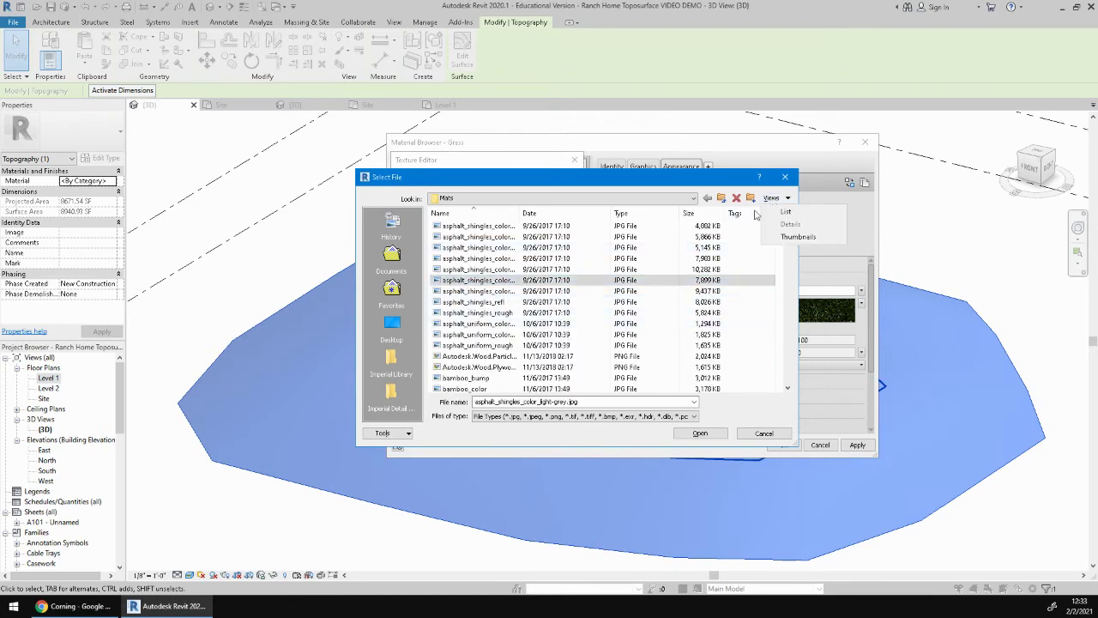
{"action": "left_click", "coordinate": [744, 413]}
{"action": "scroll", "coordinate": [483, 302], "scroll_direction": "down", "scroll_amount": 5}
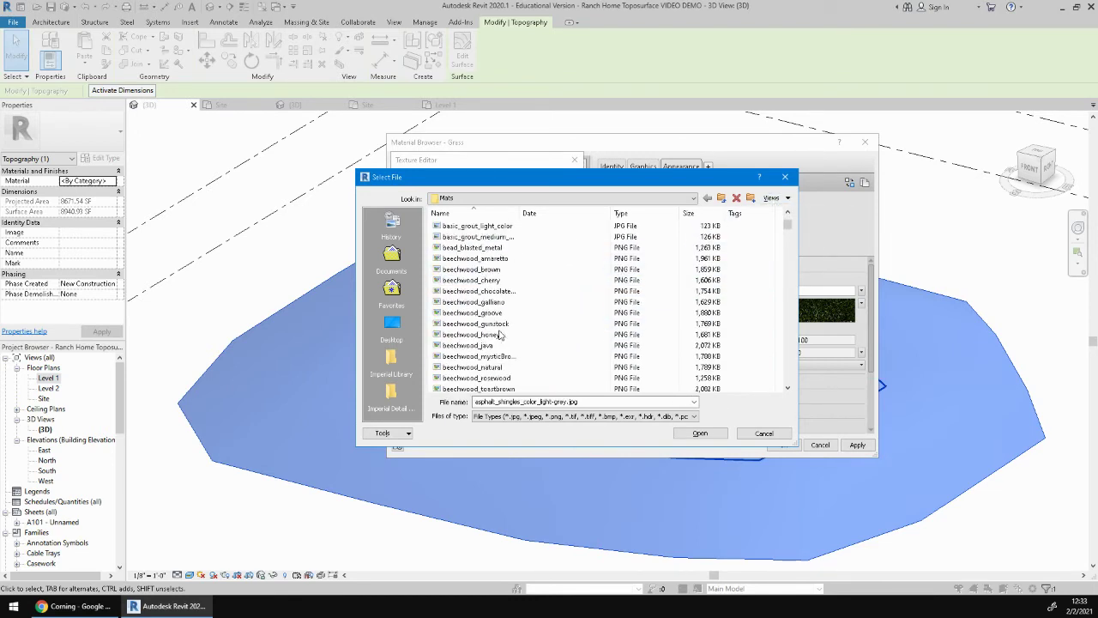
{"action": "scroll", "coordinate": [483, 302], "scroll_direction": "down", "scroll_amount": 10}
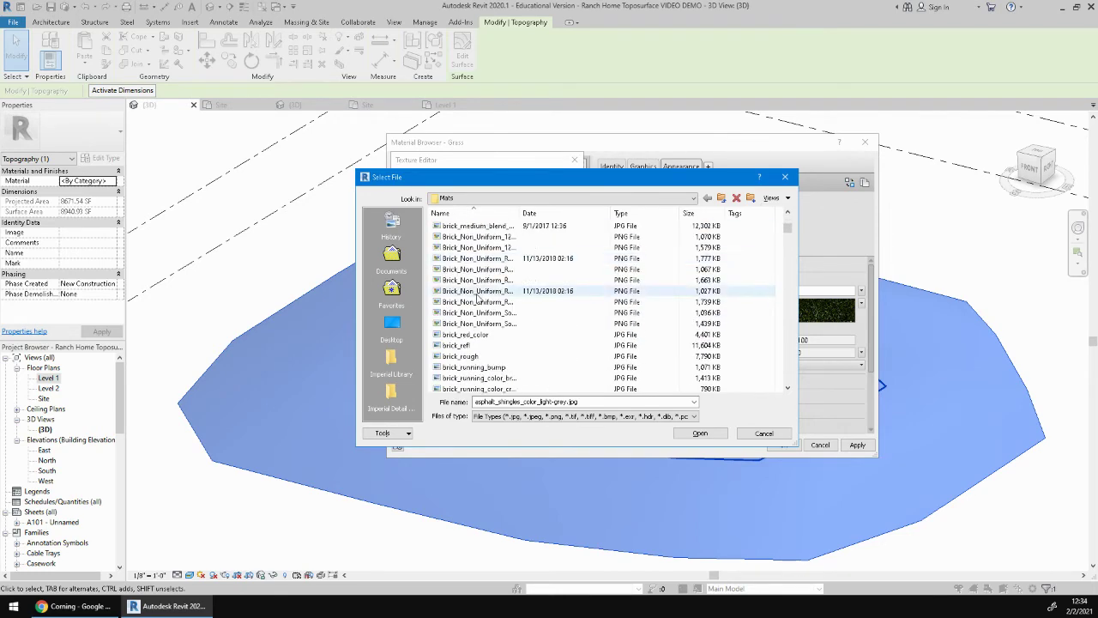
{"action": "left_click", "coordinate": [755, 434]}
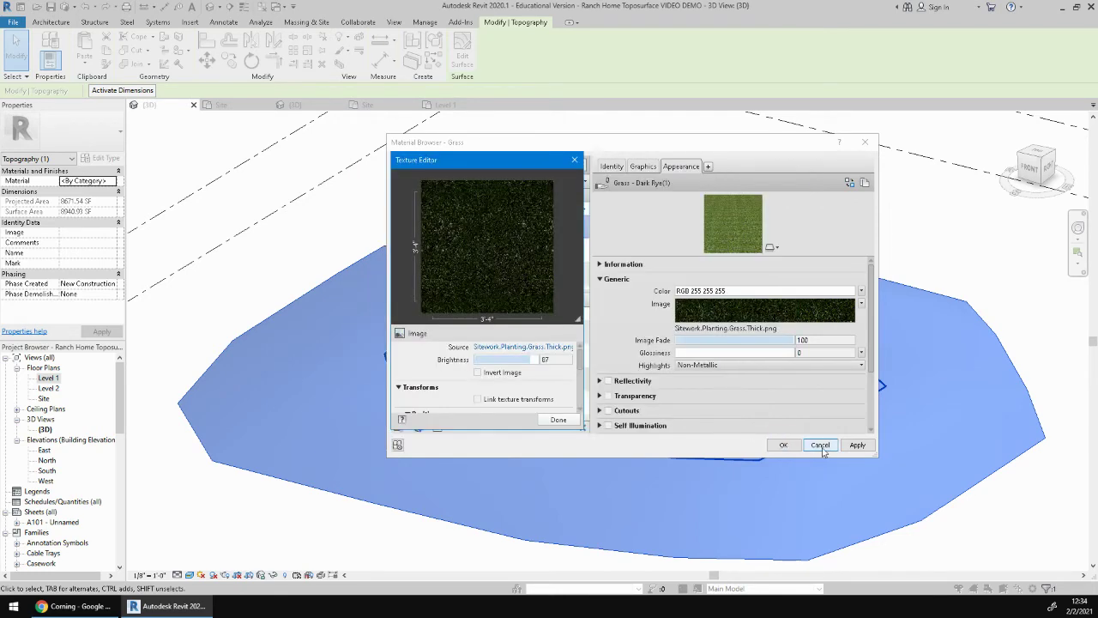
{"action": "left_click", "coordinate": [821, 445]}
{"action": "left_click", "coordinate": [229, 503]}
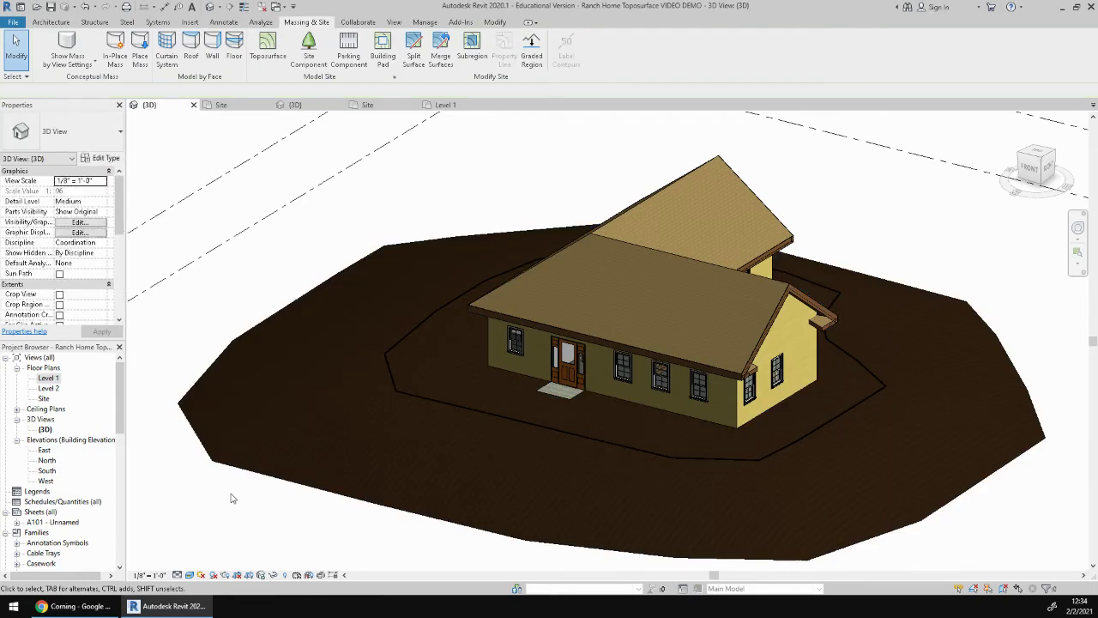
Assign the library's Grass material to the toposurface around the house
{"action": "left_click", "coordinate": [290, 315]}
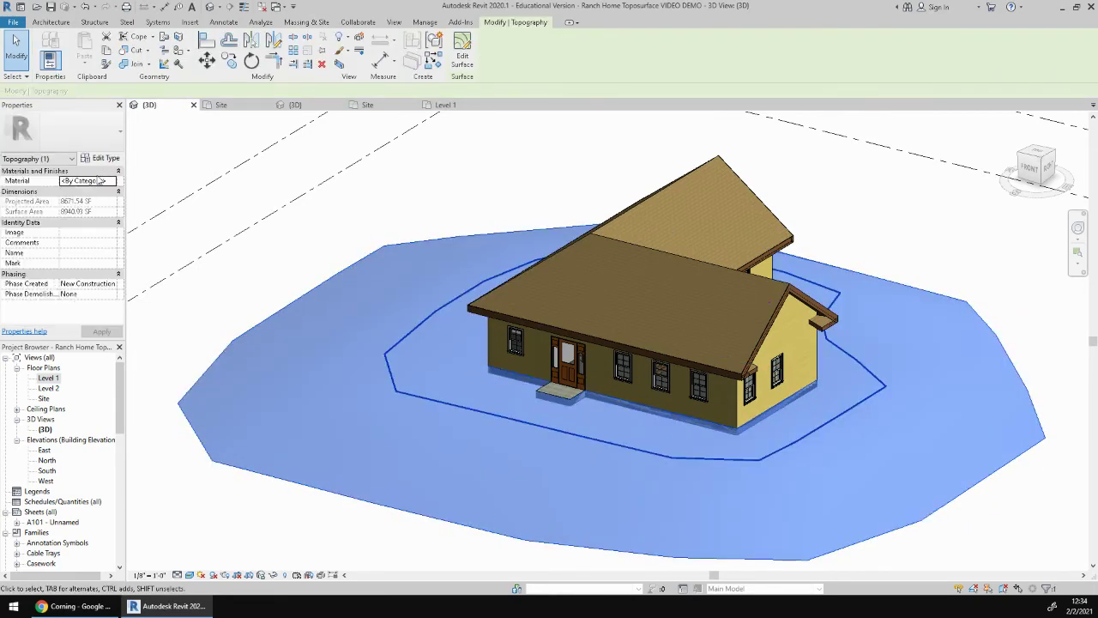
{"action": "left_click", "coordinate": [112, 180]}
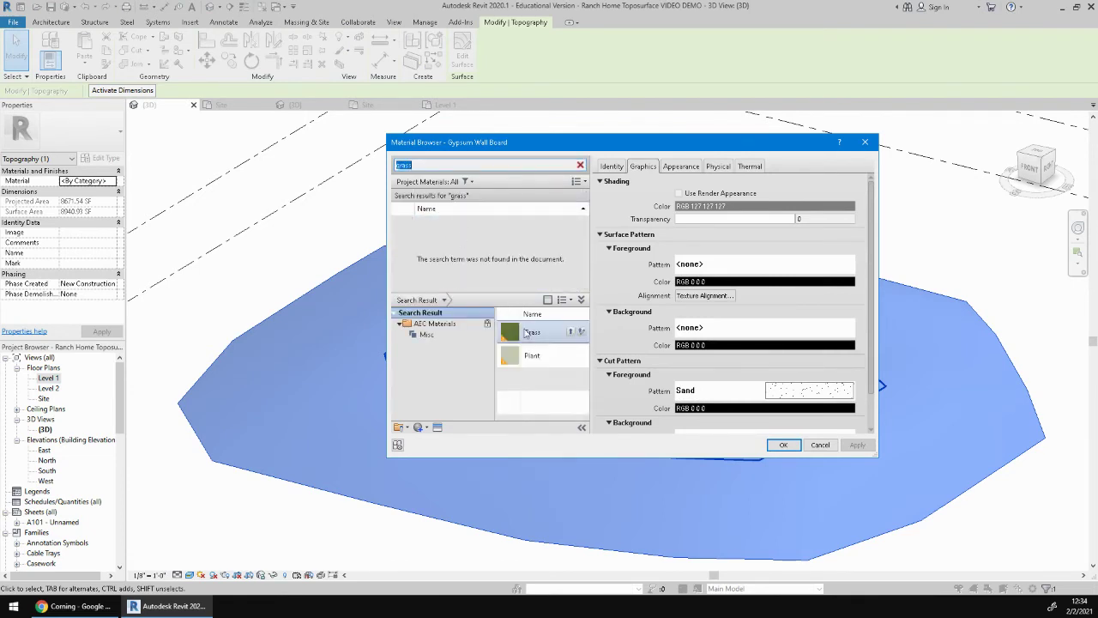
{"action": "left_click", "coordinate": [569, 332]}
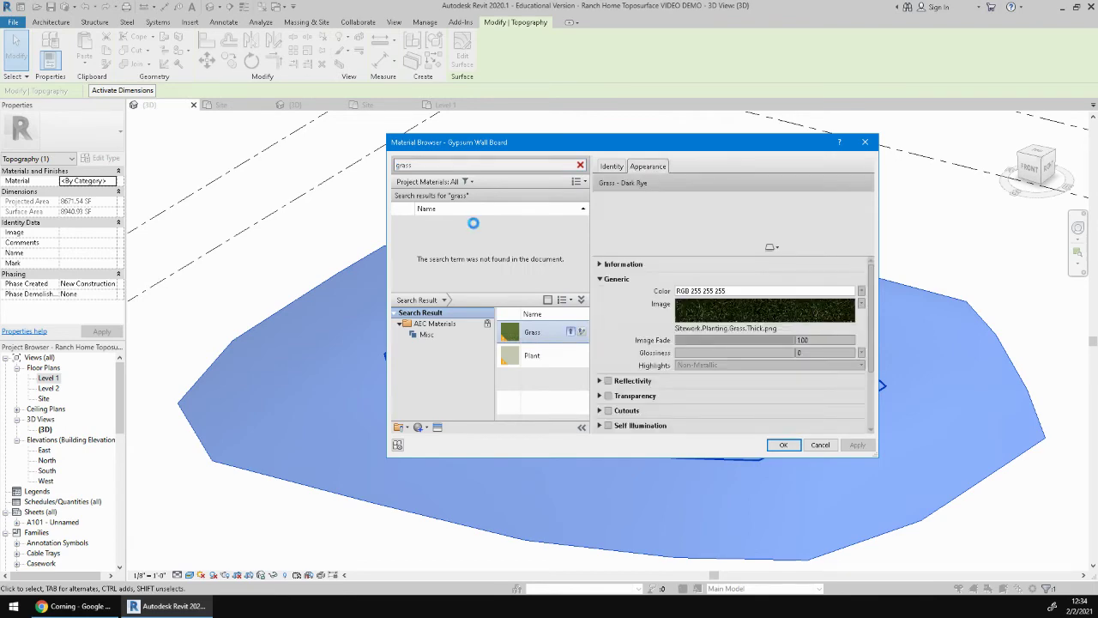
{"action": "left_click", "coordinate": [784, 445]}
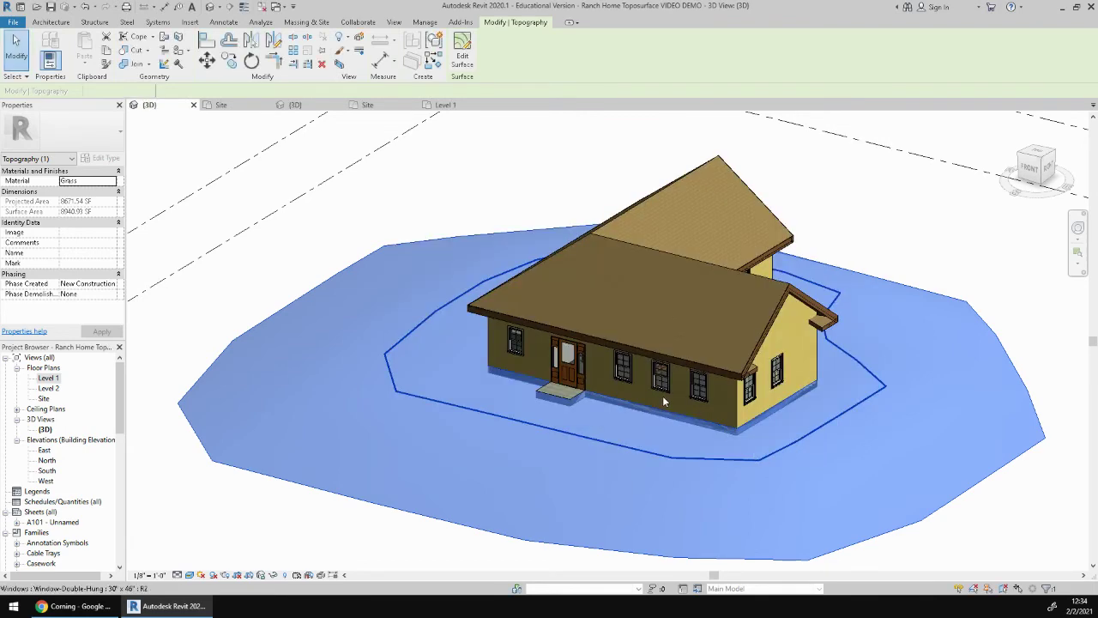
{"action": "left_click", "coordinate": [236, 289]}
Inspect the grass texture on the terrain and compare it with the Site and 3D views of the Ranch Home Toposurface Complete model
{"action": "scroll", "coordinate": [379, 468], "scroll_direction": "up", "scroll_amount": 6}
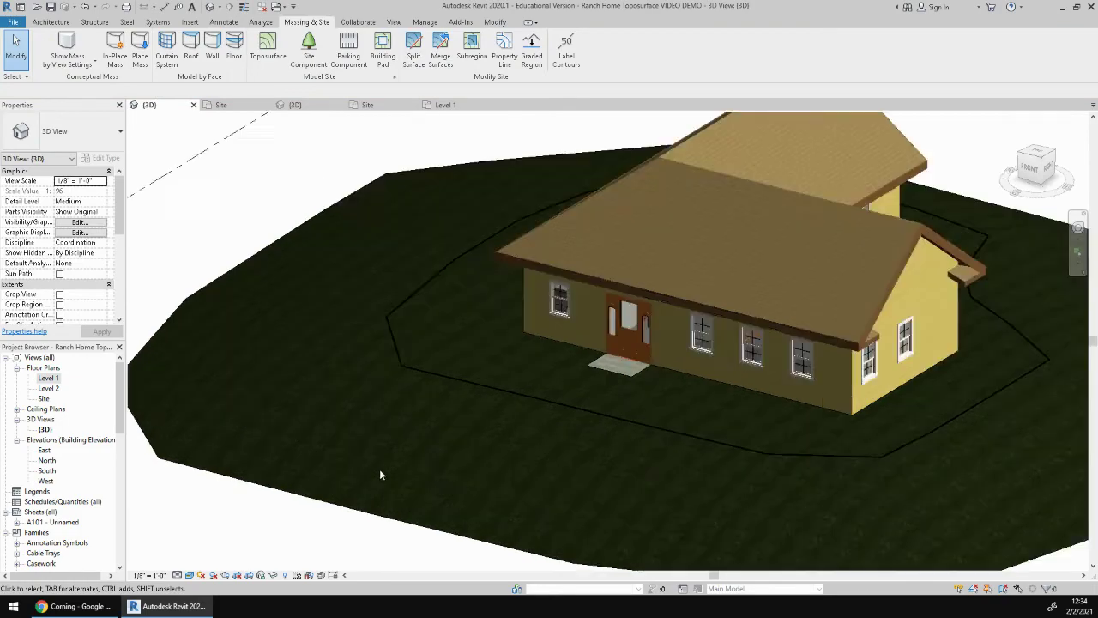
{"action": "scroll", "coordinate": [552, 470], "scroll_direction": "down", "scroll_amount": 8}
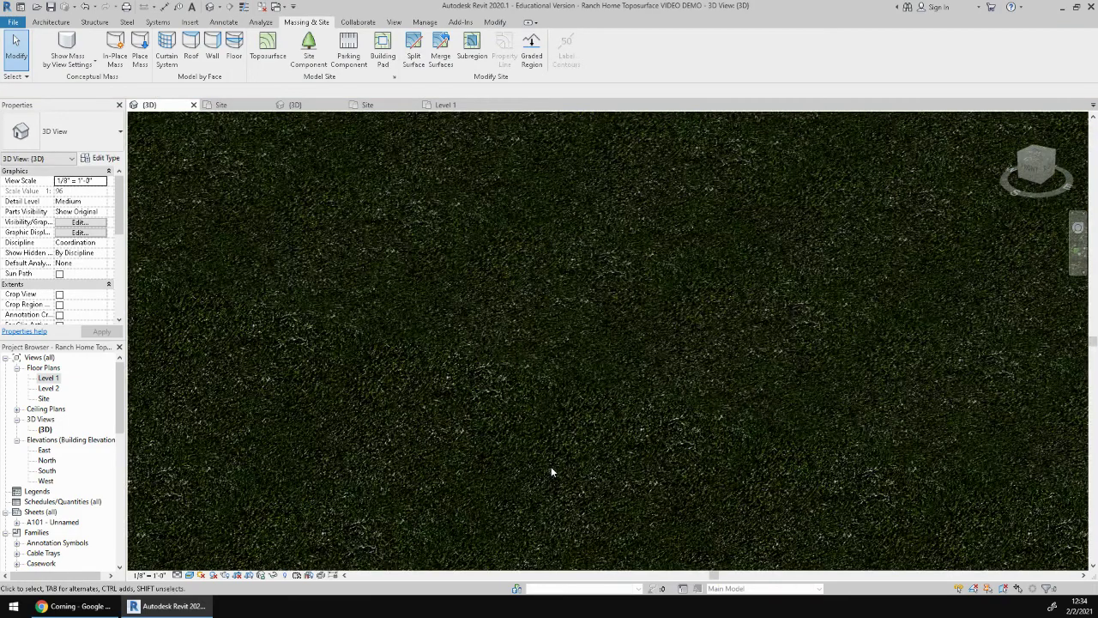
{"action": "scroll", "coordinate": [534, 445], "scroll_direction": "up", "scroll_amount": 8}
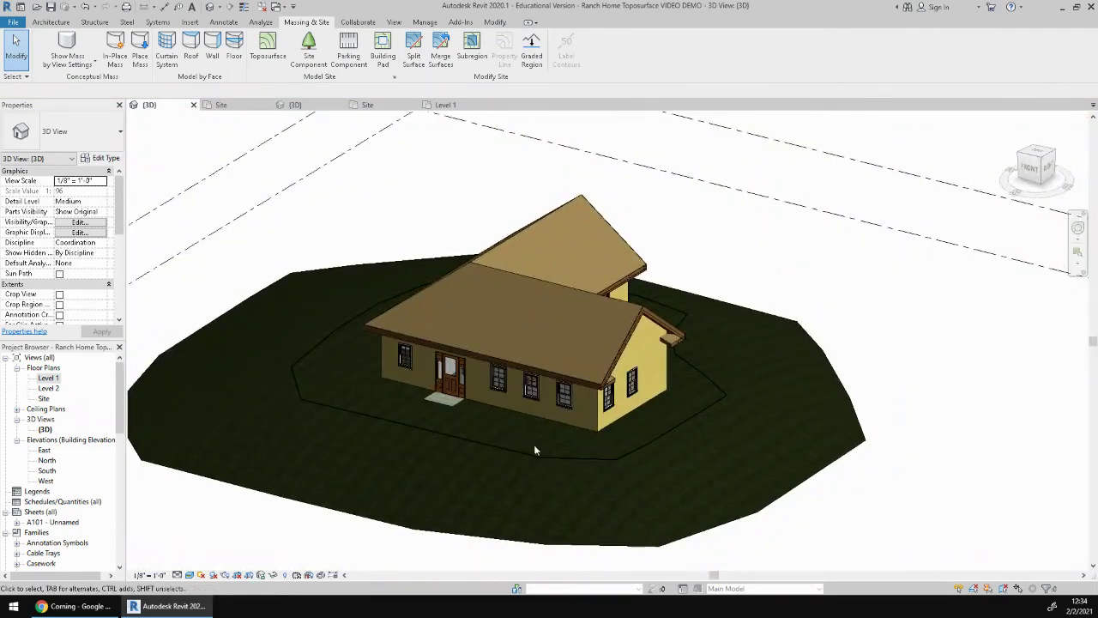
{"action": "scroll", "coordinate": [460, 415], "scroll_direction": "down", "scroll_amount": 6}
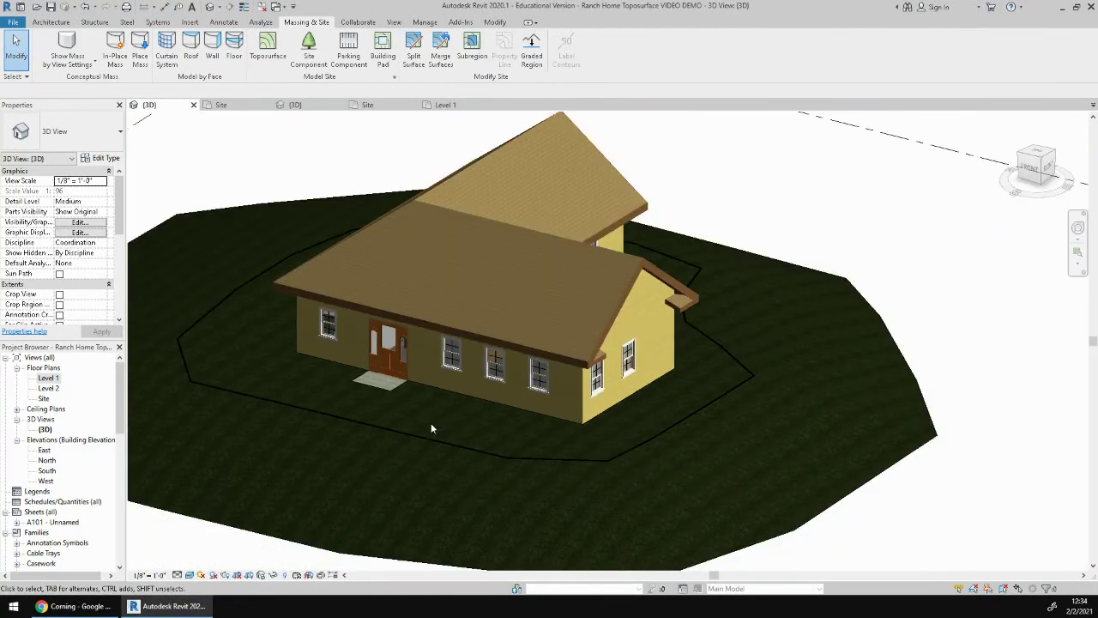
{"action": "left_click", "coordinate": [369, 105]}
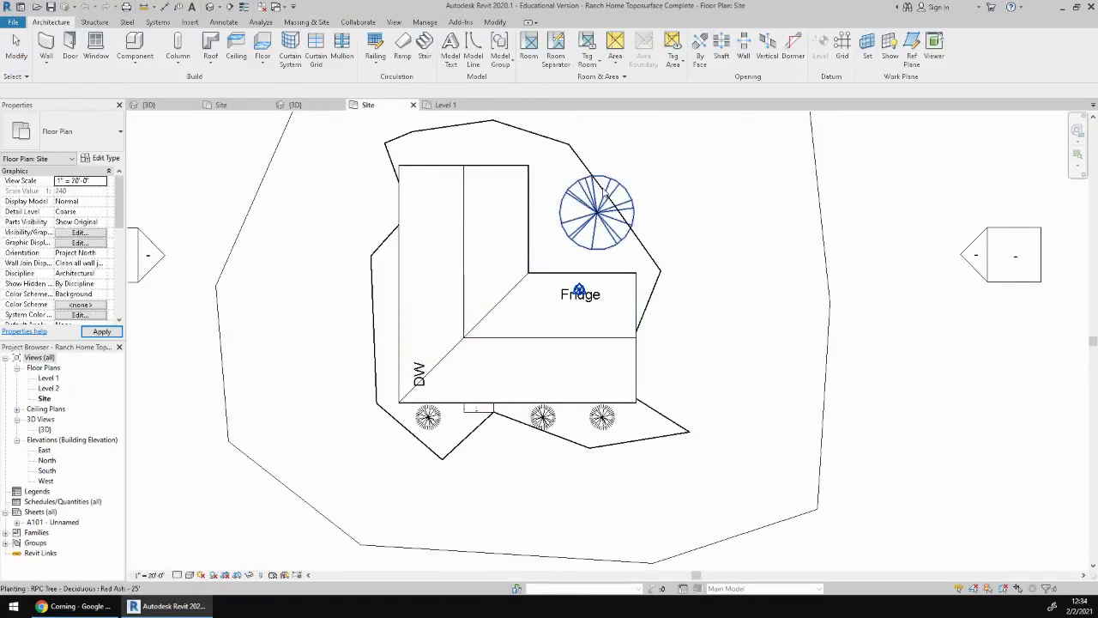
{"action": "left_click", "coordinate": [294, 104]}
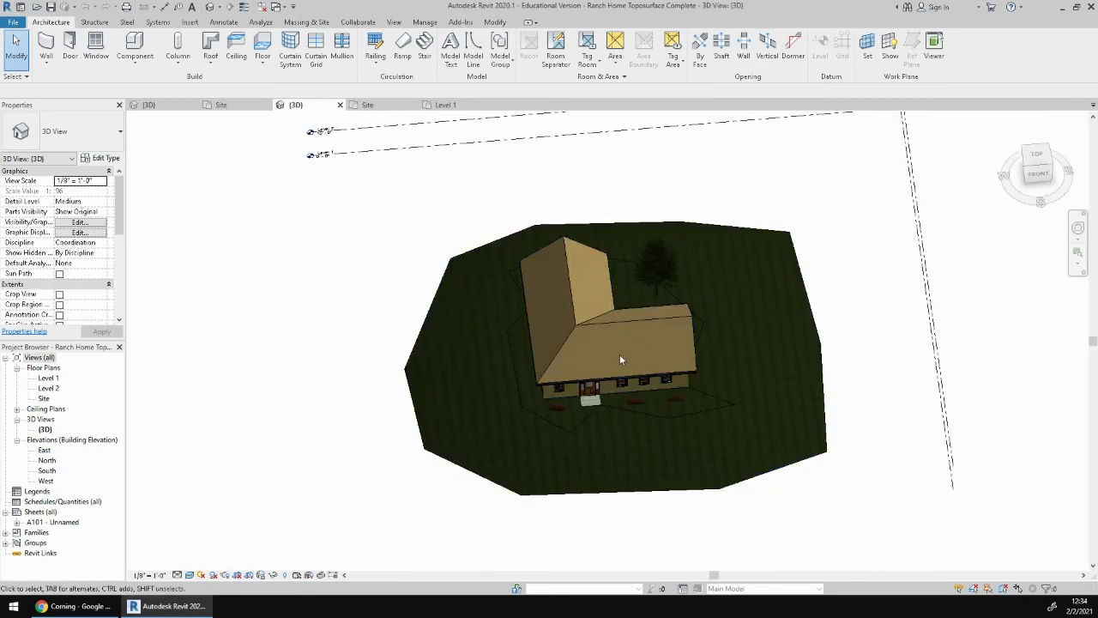
{"action": "scroll", "coordinate": [619, 354], "scroll_direction": "up", "scroll_amount": 4}
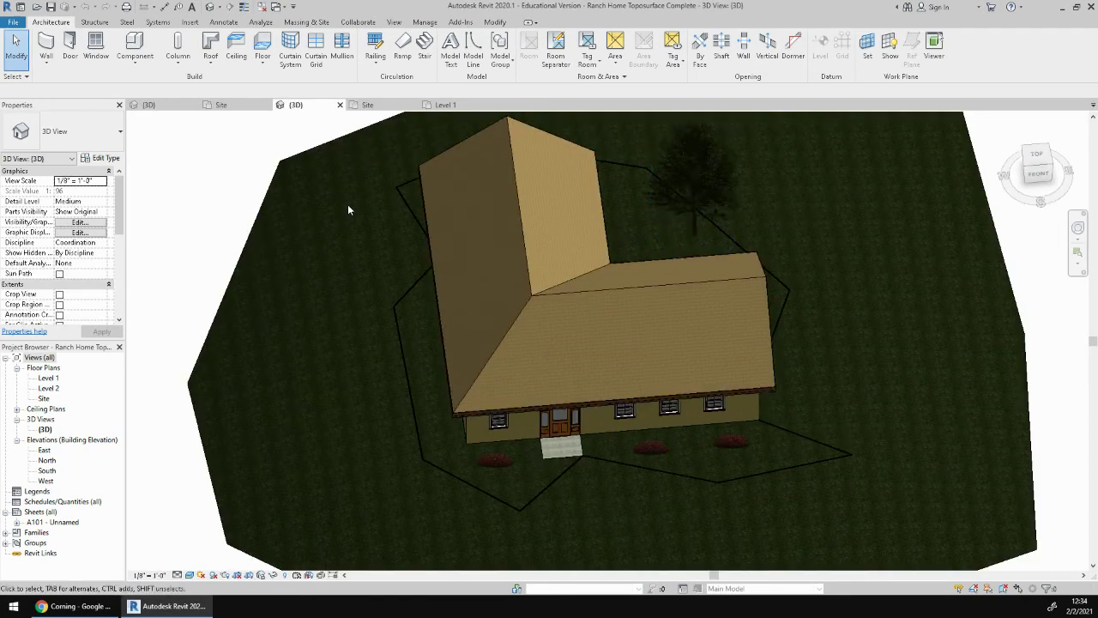
{"action": "left_click", "coordinate": [161, 109]}
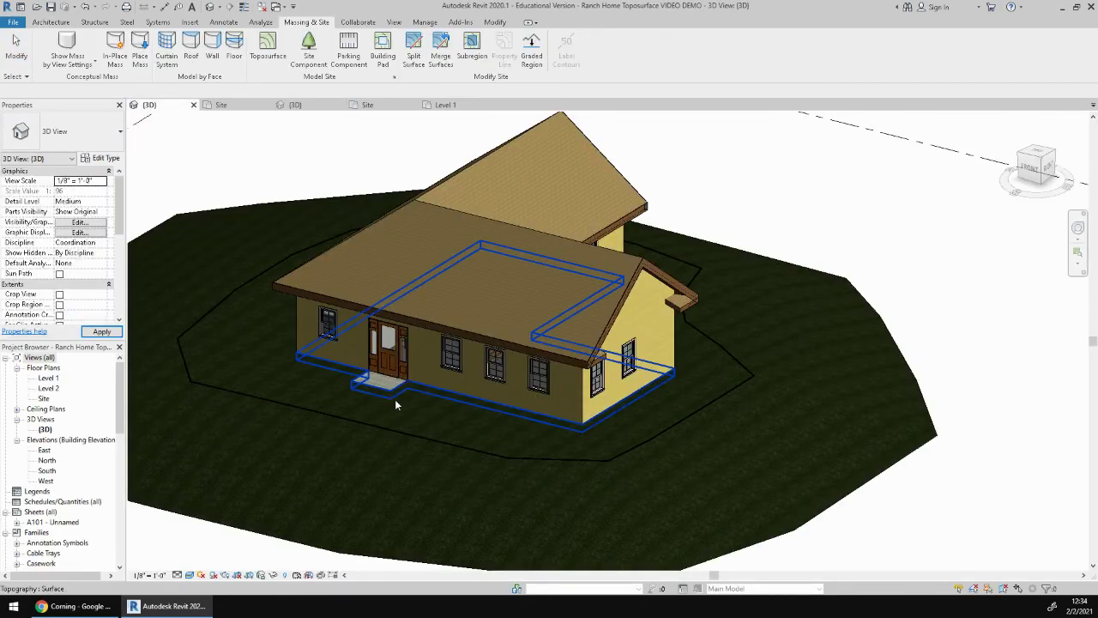
Place an RPC Tree - Deciduous Red Ash - 25' site component on the terrain behind the house, in the corner between its two wings
{"action": "middle_click_drag", "start_coordinate": [395, 399], "coordinate": [571, 413]}
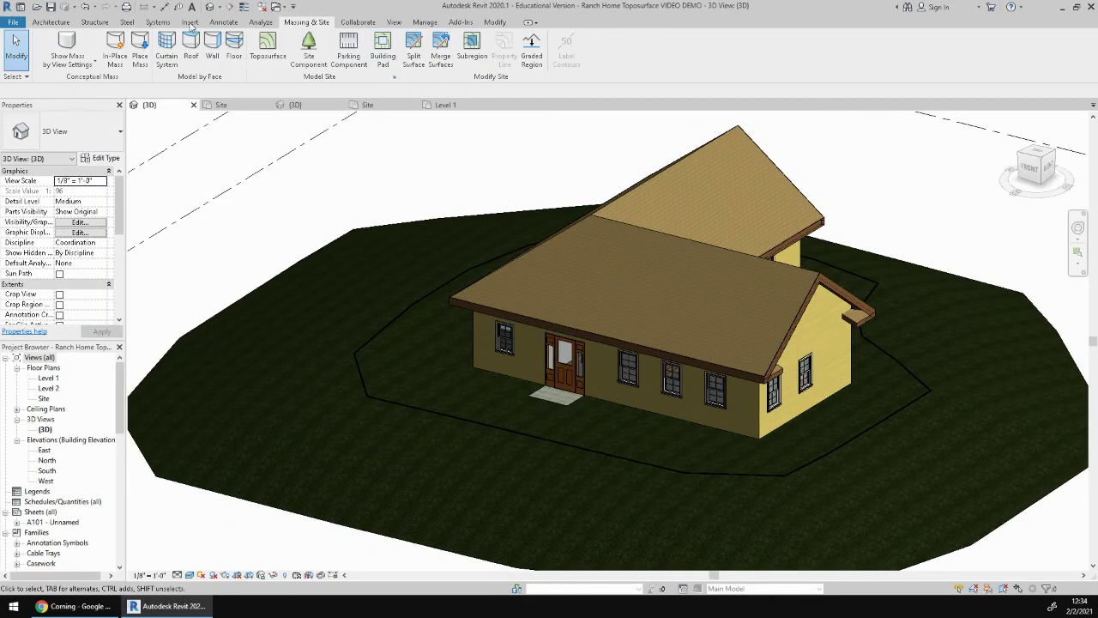
{"action": "left_click", "coordinate": [309, 40]}
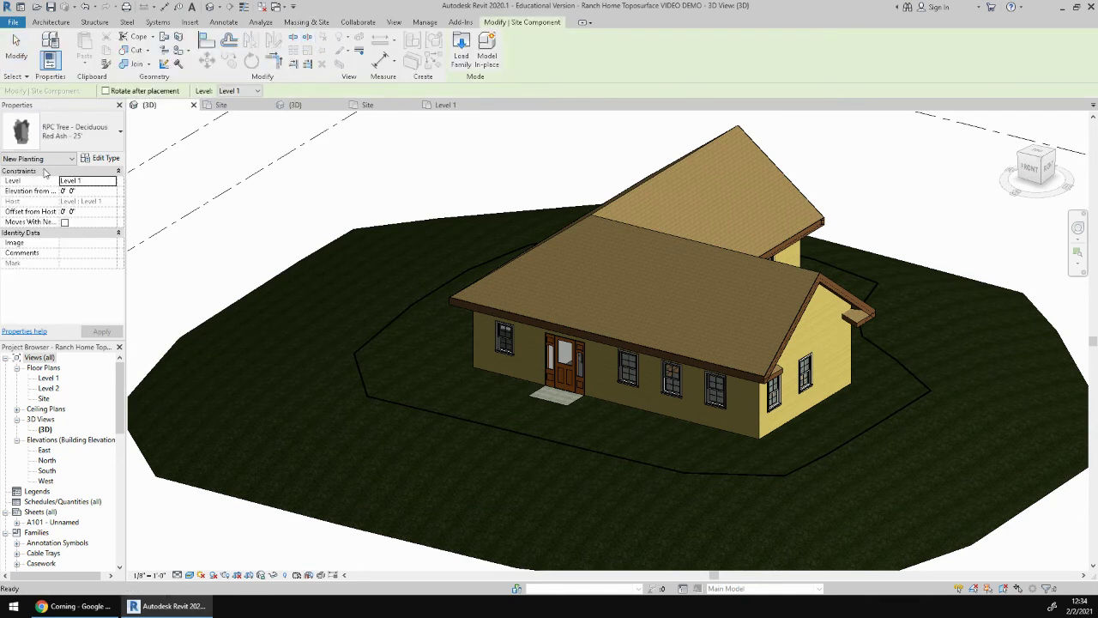
{"action": "left_click", "coordinate": [86, 133]}
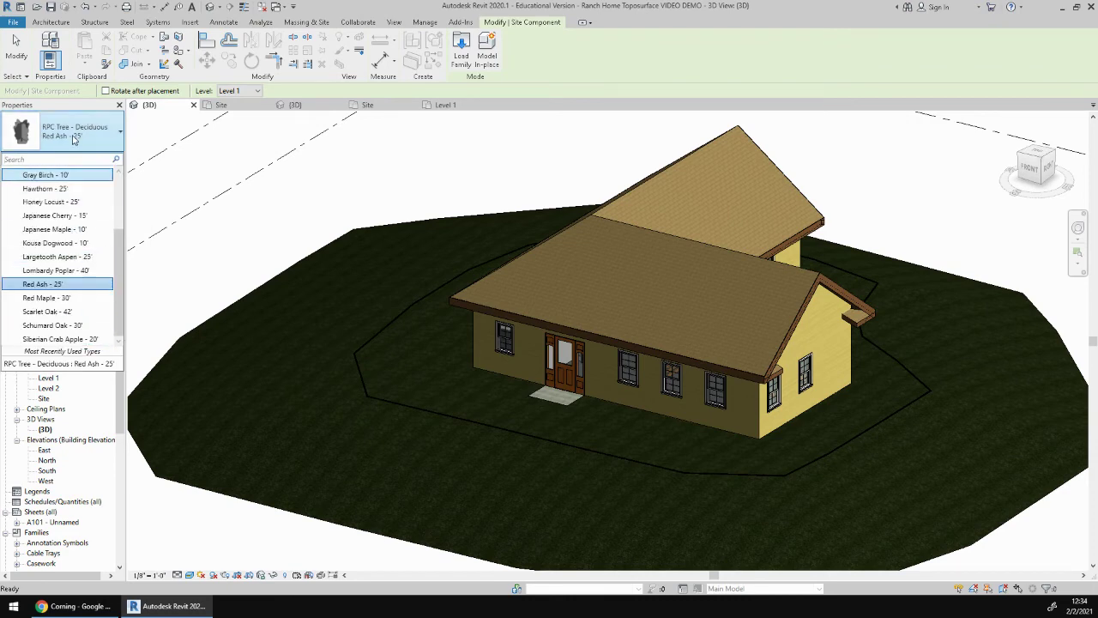
{"action": "middle_click_drag", "start_coordinate": [520, 383], "coordinate": [541, 429]}
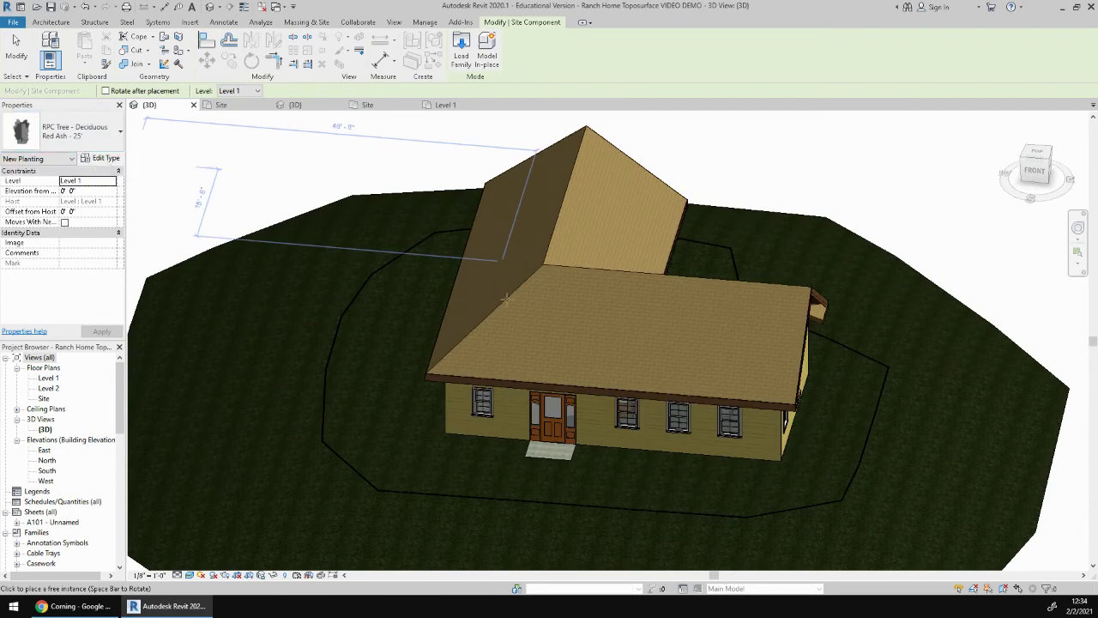
{"action": "middle_click_drag", "start_coordinate": [727, 319], "coordinate": [754, 295], "text": "shift"}
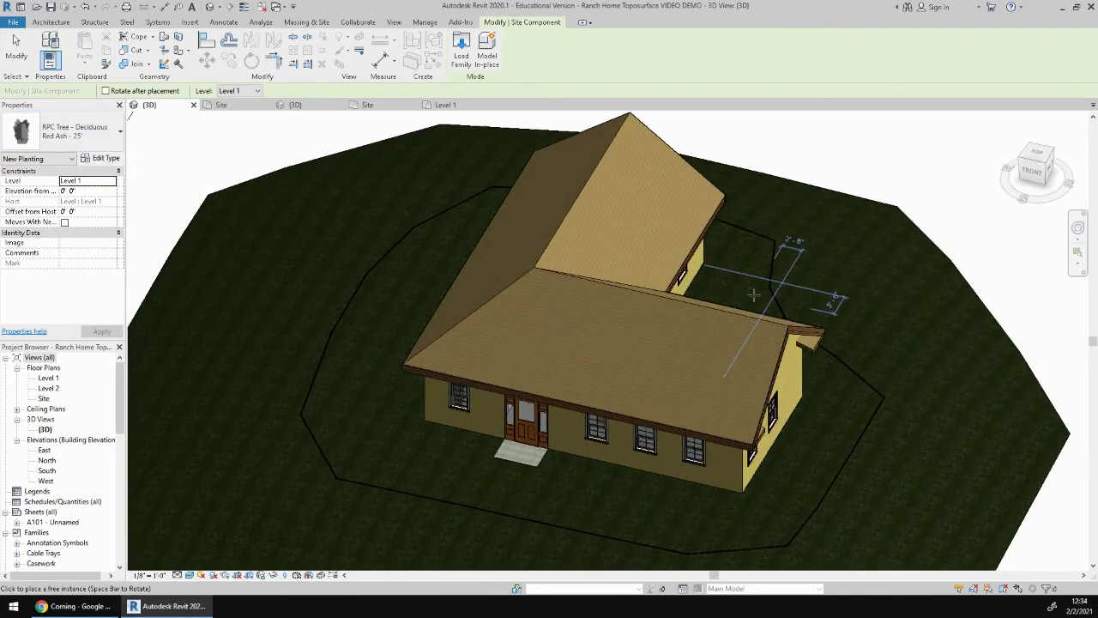
{"action": "left_click", "coordinate": [755, 294]}
{"action": "middle_click_drag", "start_coordinate": [688, 336], "coordinate": [747, 283], "text": "shift"}
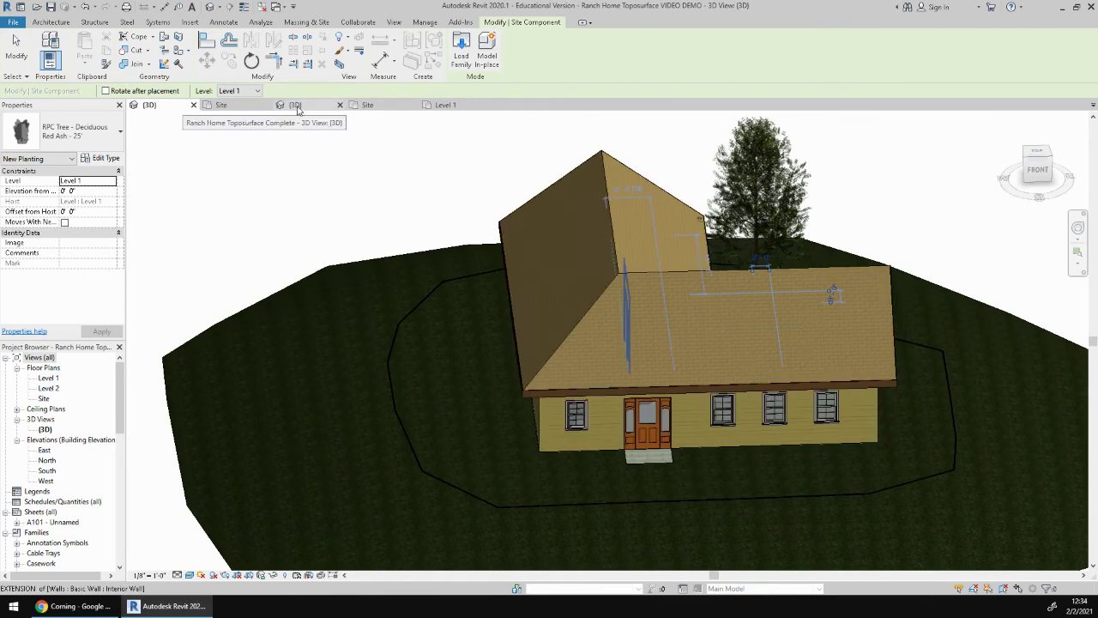
Place a second Red Ash - 25' tree west of the house in the Site plan and return to the 3D view
{"action": "left_click", "coordinate": [221, 105]}
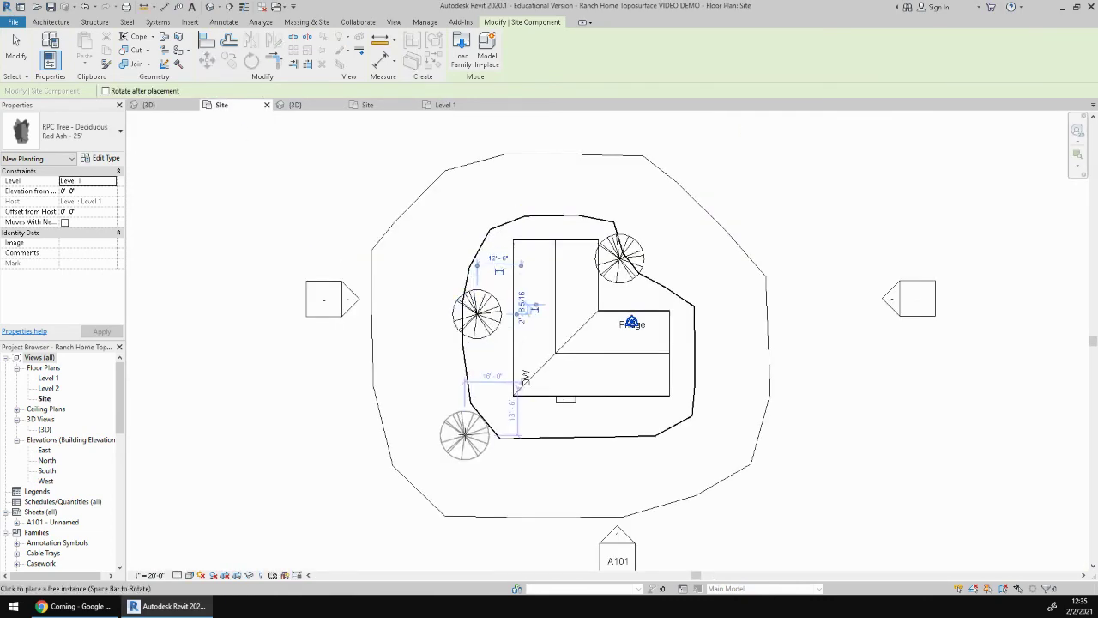
{"action": "left_click", "coordinate": [465, 435]}
{"action": "left_click", "coordinate": [149, 105]}
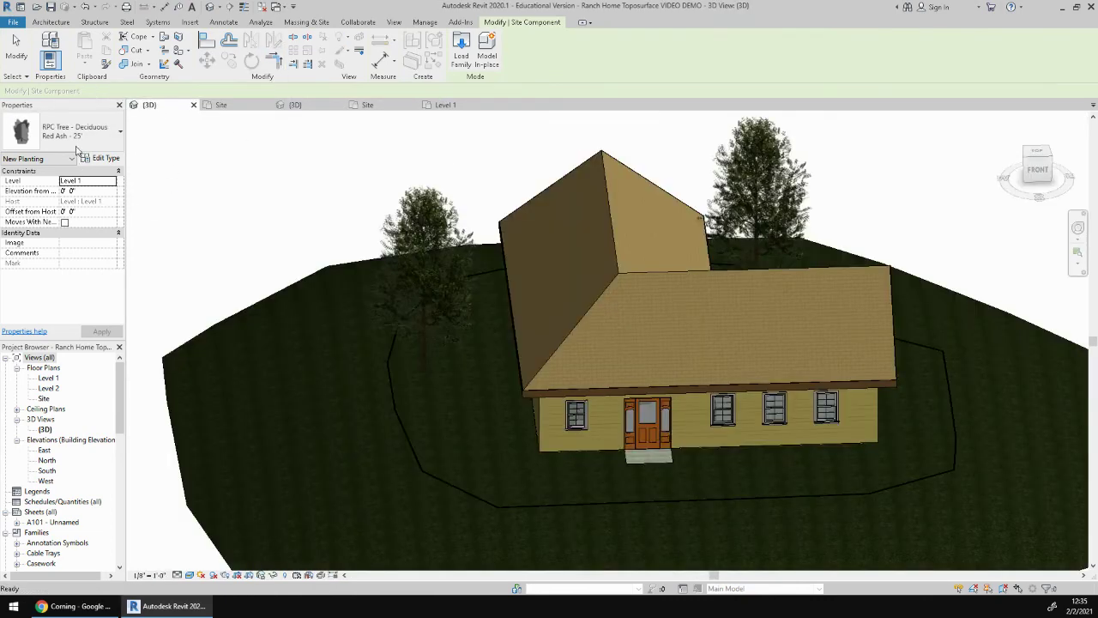
Preview the plant families in the US Imperial library's Planting folder and load the RPC Shrub family
{"action": "left_click", "coordinate": [464, 53]}
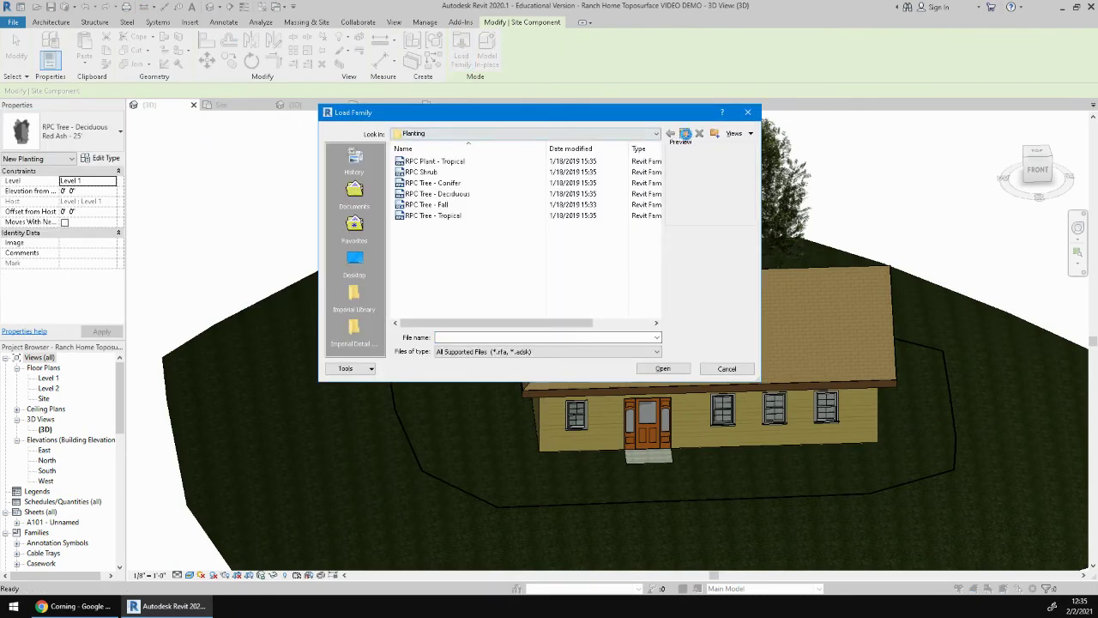
{"action": "left_click", "coordinate": [685, 134]}
{"action": "scroll", "coordinate": [421, 230], "scroll_direction": "down", "scroll_amount": 7}
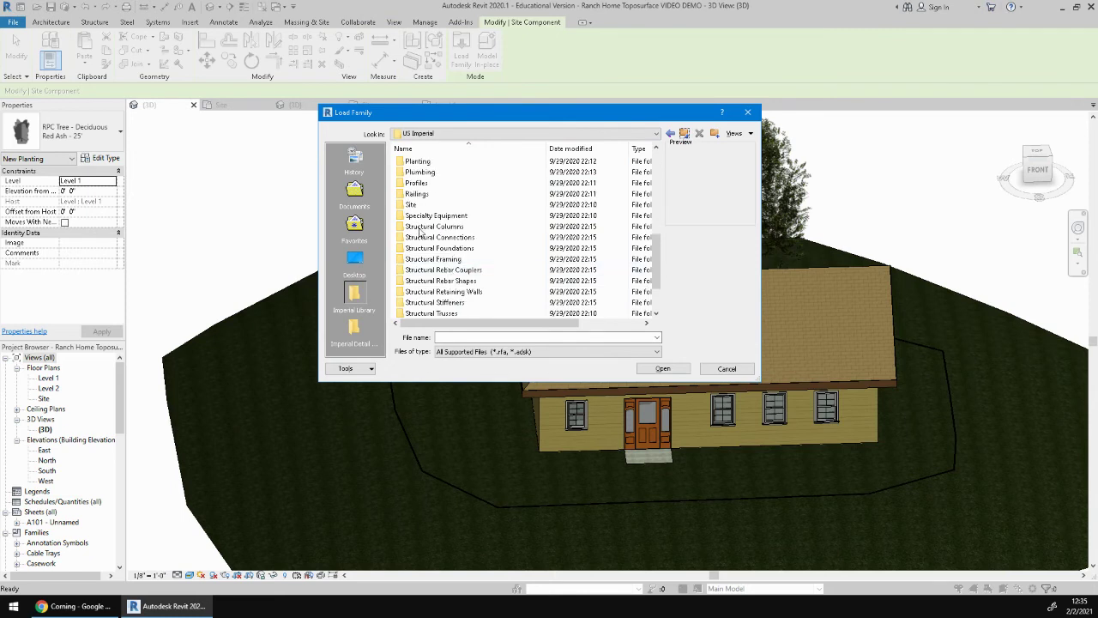
{"action": "double_click", "coordinate": [418, 162]}
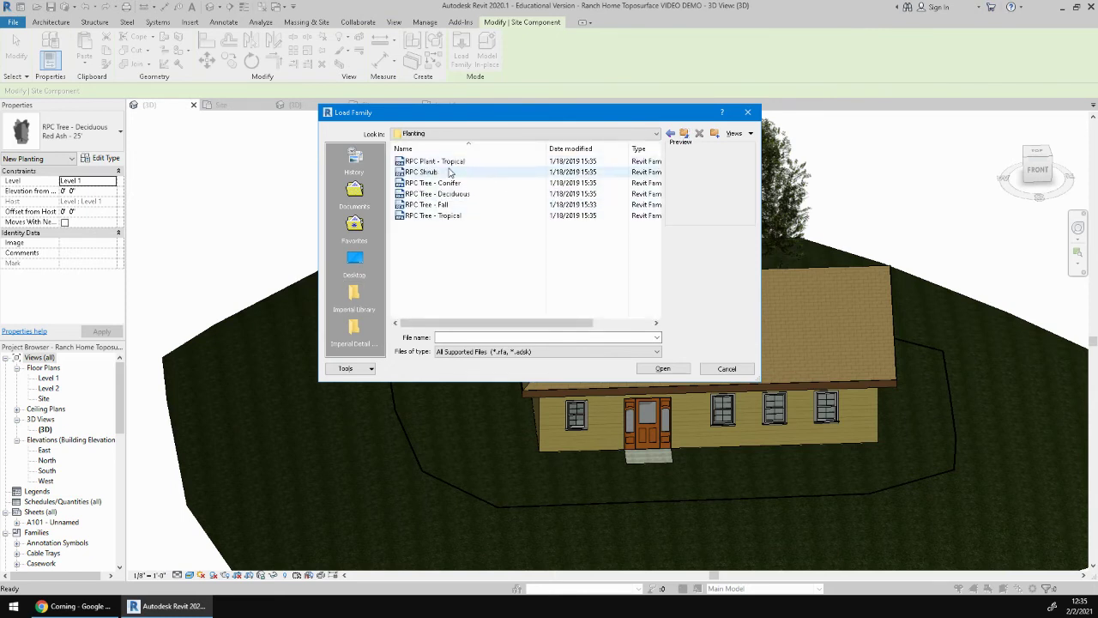
{"action": "left_click", "coordinate": [422, 171]}
{"action": "left_click", "coordinate": [442, 183]}
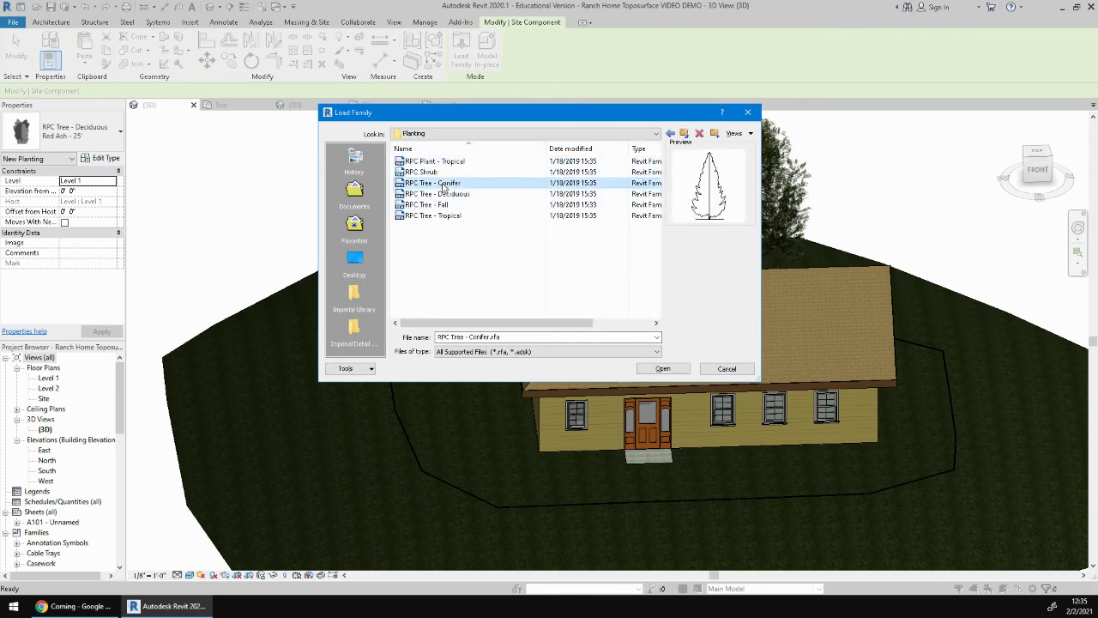
{"action": "left_click", "coordinate": [448, 193]}
{"action": "left_click", "coordinate": [446, 205]}
{"action": "left_click", "coordinate": [446, 215]}
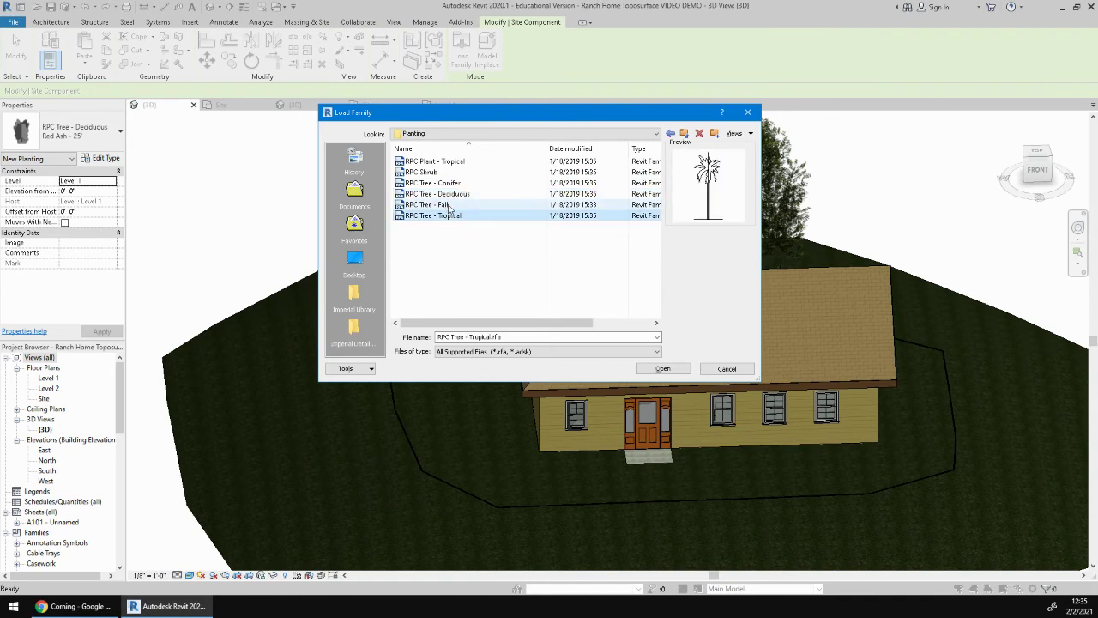
{"action": "left_click", "coordinate": [448, 206]}
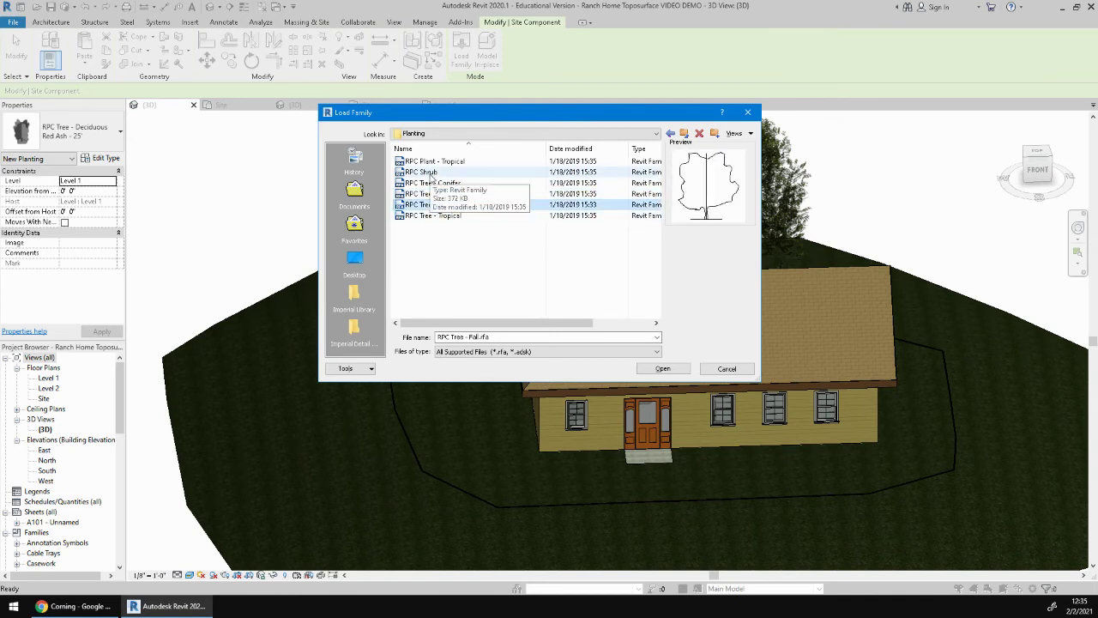
{"action": "left_click", "coordinate": [430, 173]}
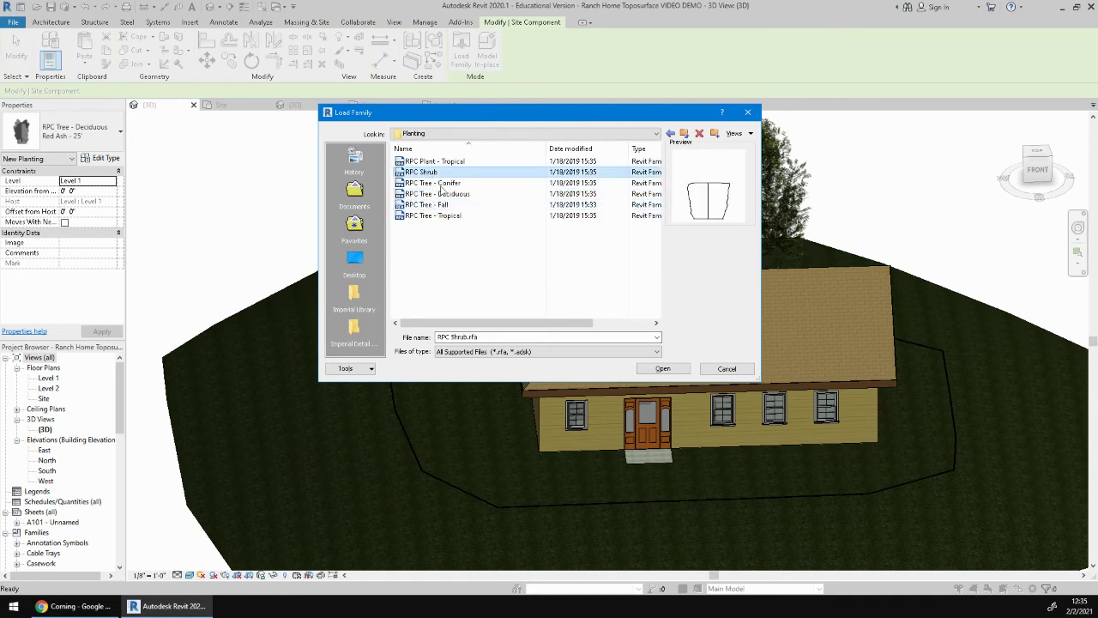
{"action": "left_click", "coordinate": [672, 372]}
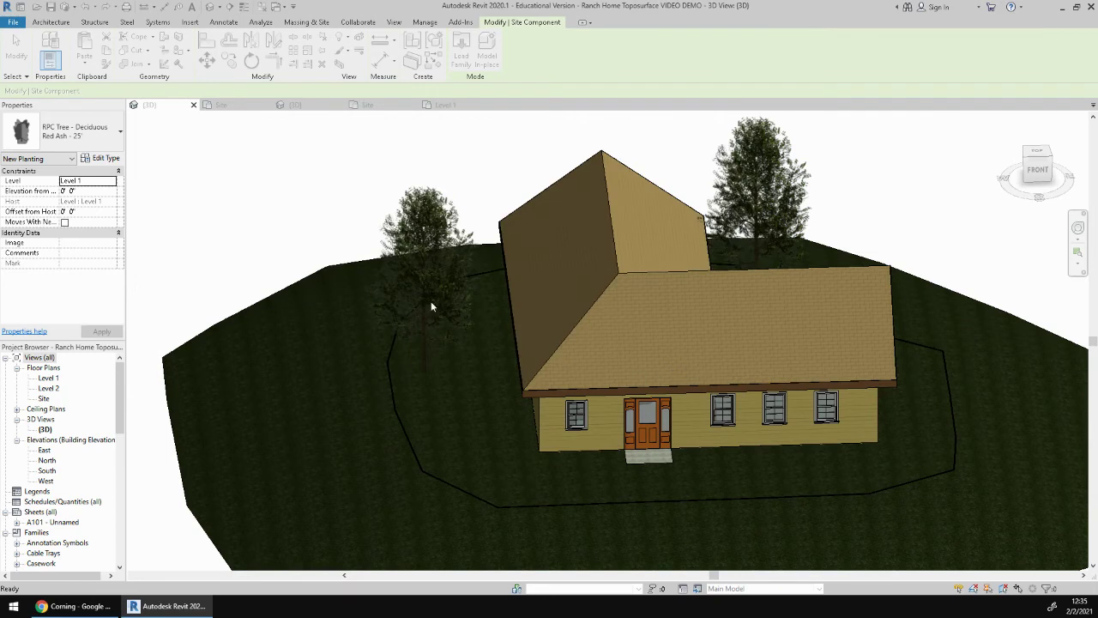
Place two RPC Shrub Barberry 3'-4" components along the front wall, one on each side of the entry door
{"action": "left_click", "coordinate": [111, 142]}
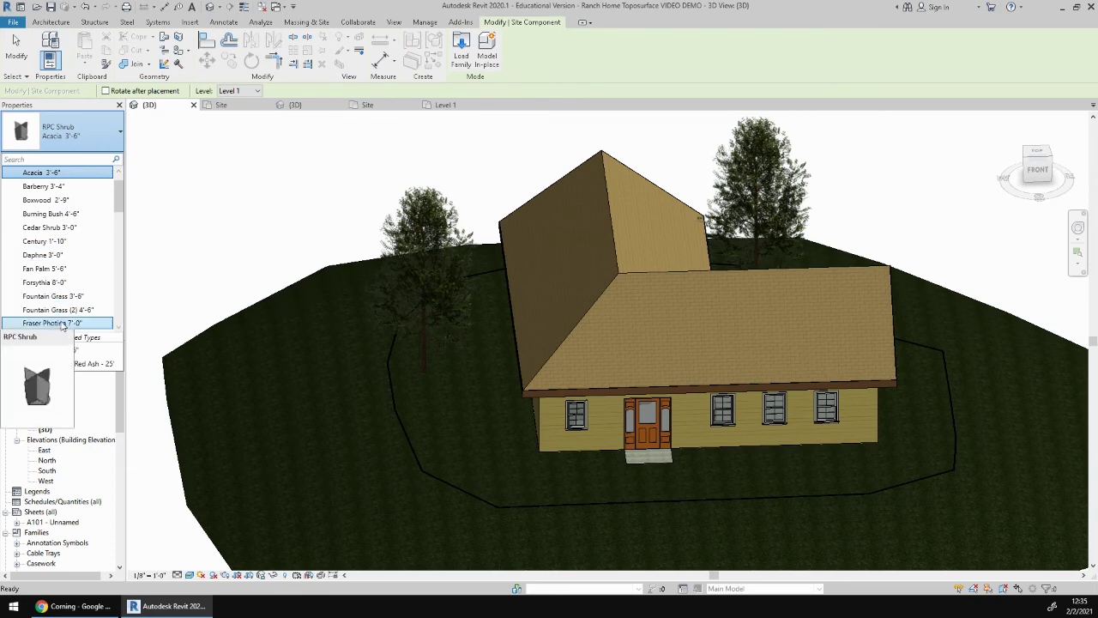
{"action": "left_click", "coordinate": [43, 186]}
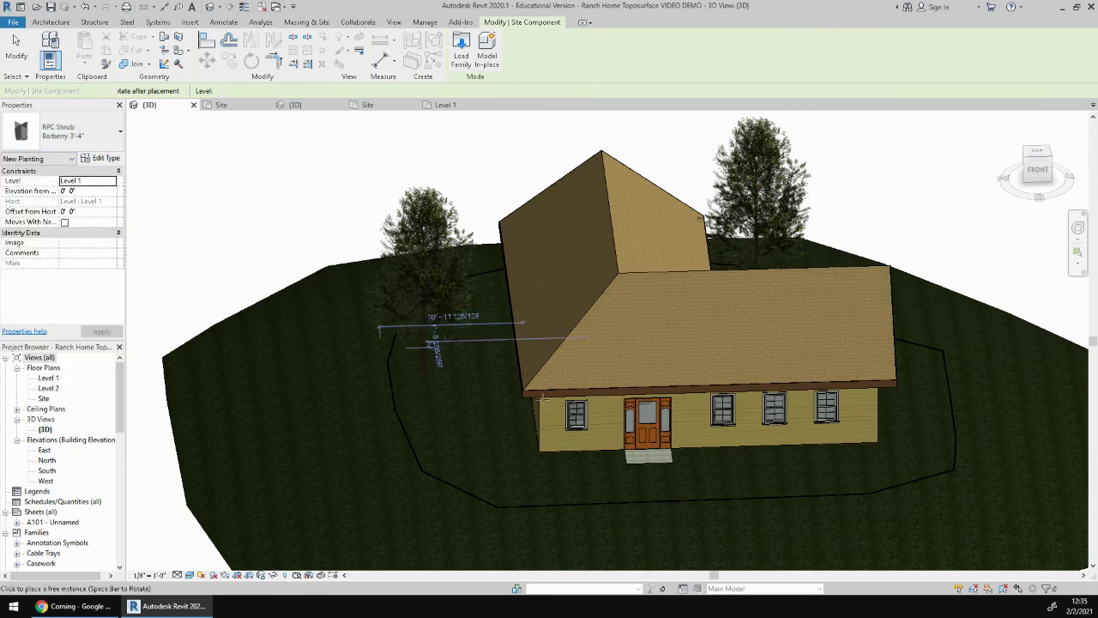
{"action": "scroll", "coordinate": [512, 418], "scroll_direction": "up", "scroll_amount": 5}
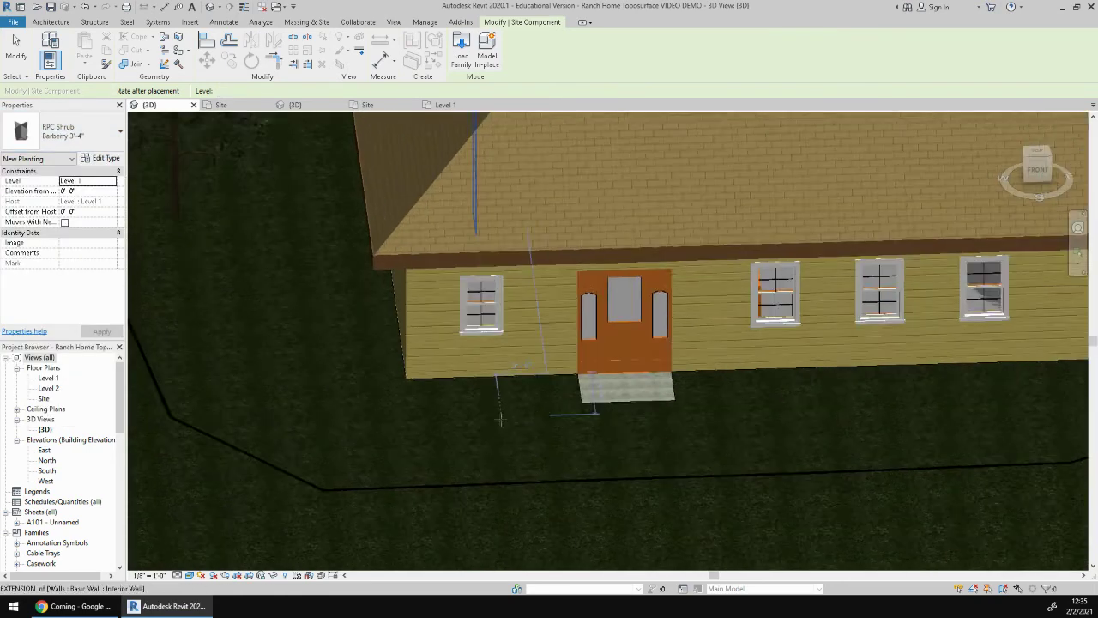
{"action": "left_click", "coordinate": [491, 386]}
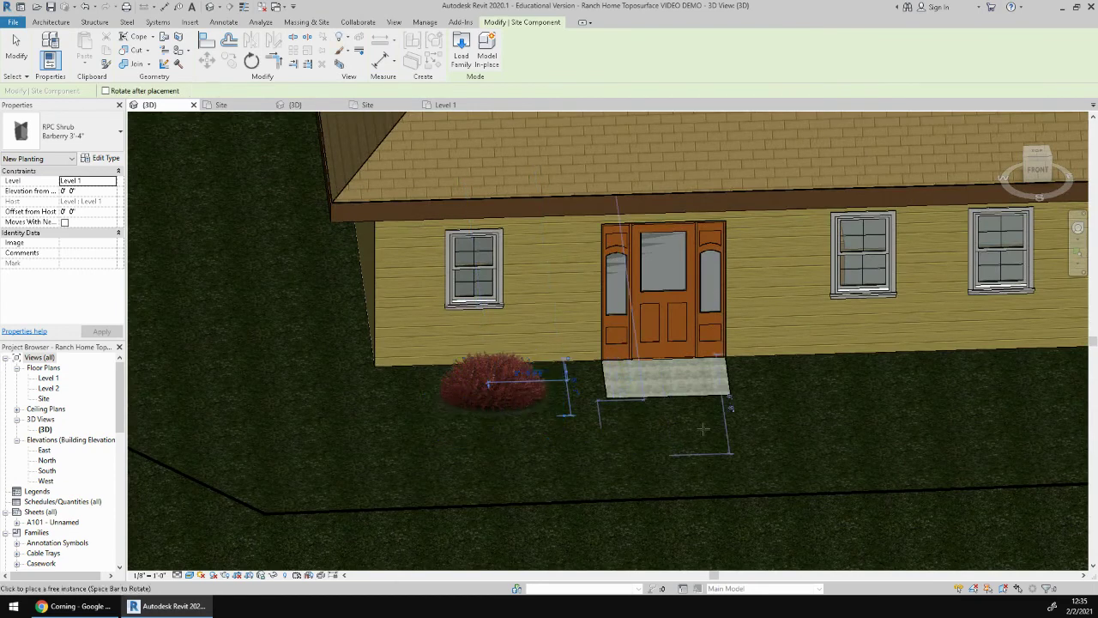
{"action": "middle_click_drag", "start_coordinate": [915, 424], "coordinate": [697, 411]}
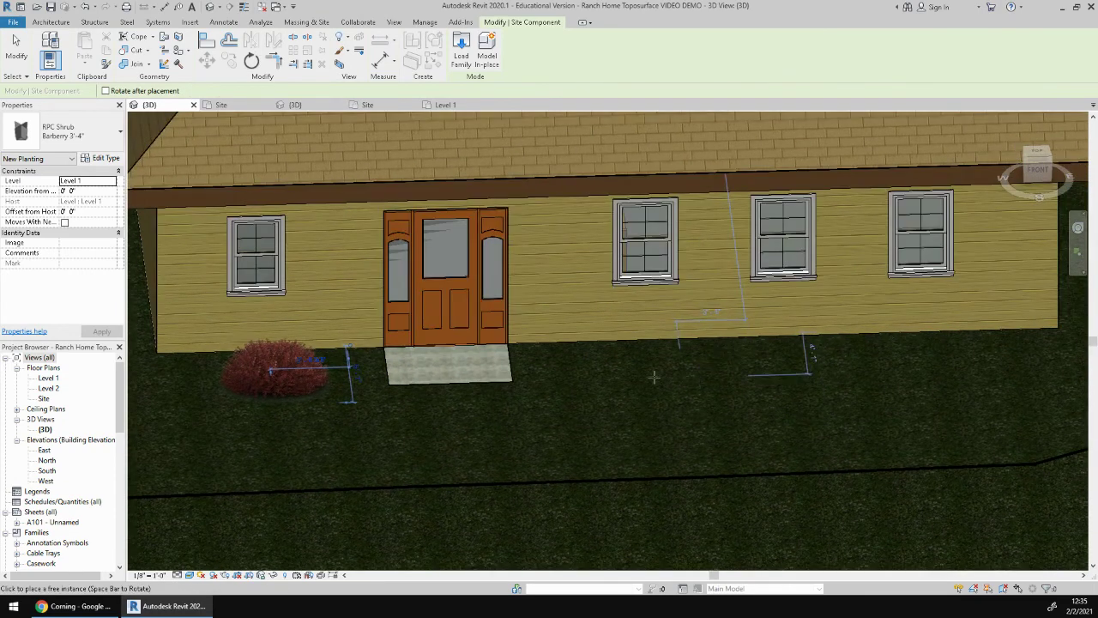
{"action": "left_click", "coordinate": [658, 380]}
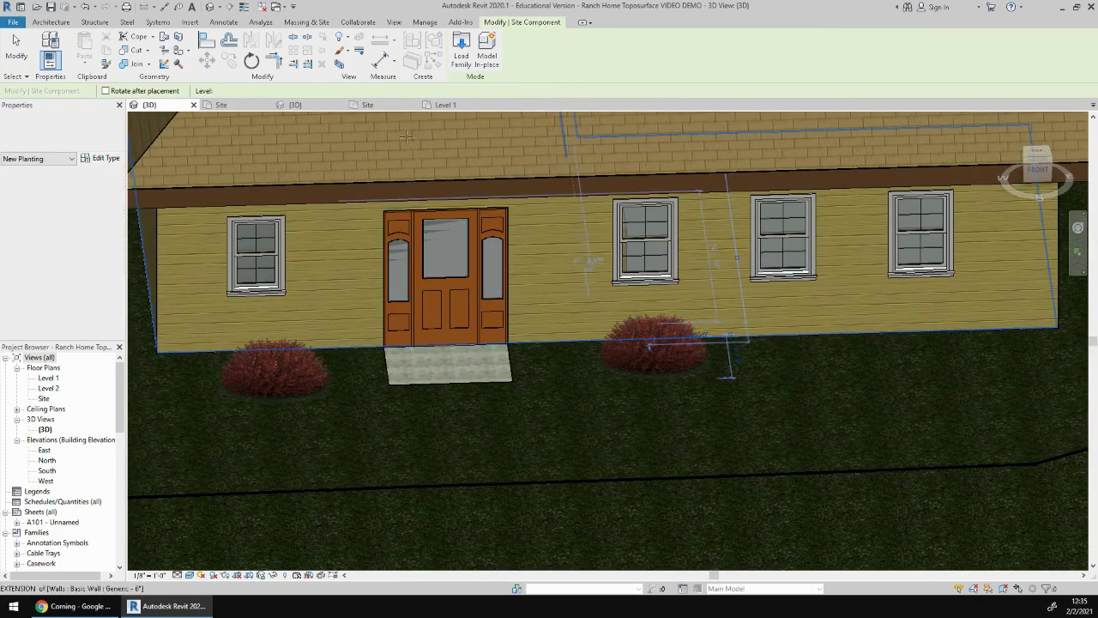
Check the shrub layout in the Complete model's Site plan and align the demo's east Barberry shrub with the west one
{"action": "left_click", "coordinate": [366, 105]}
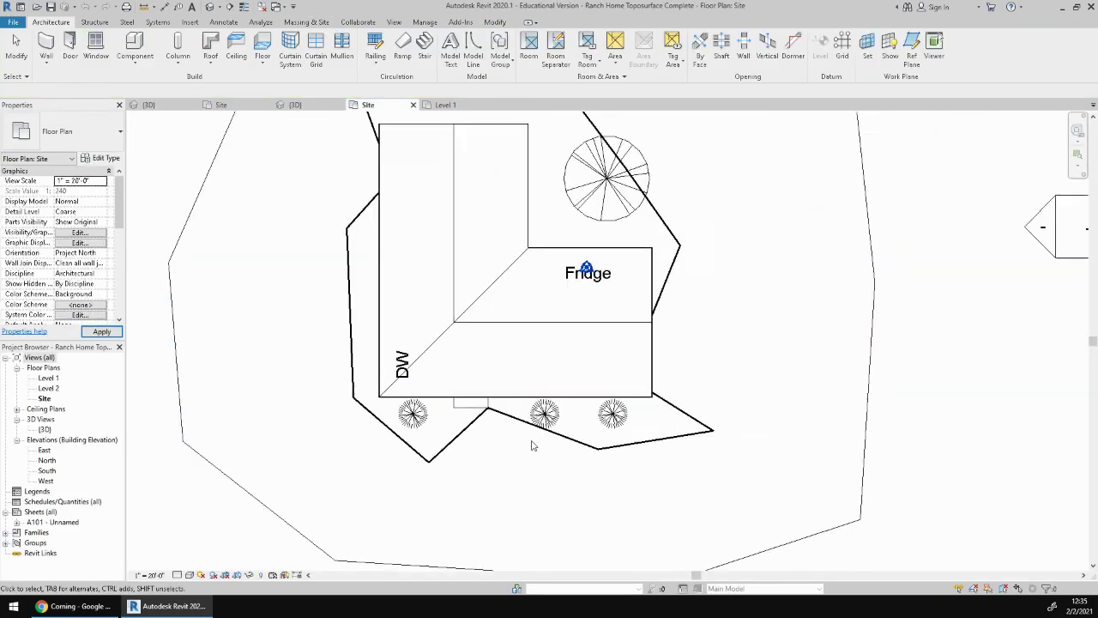
{"action": "scroll", "coordinate": [532, 446], "scroll_direction": "up", "scroll_amount": 3}
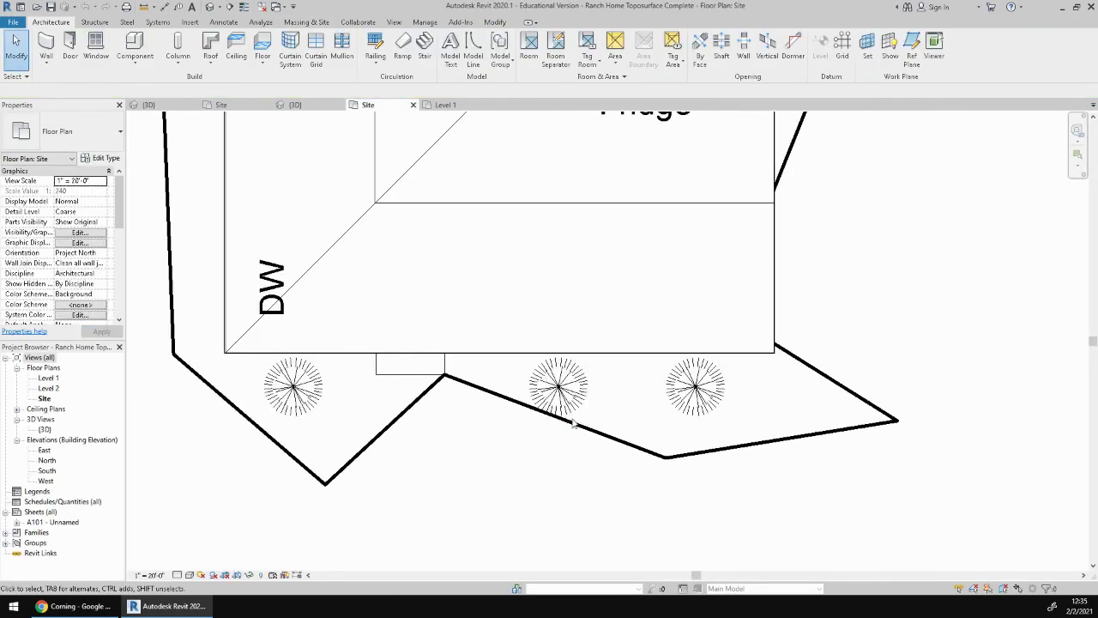
{"action": "left_click", "coordinate": [225, 104]}
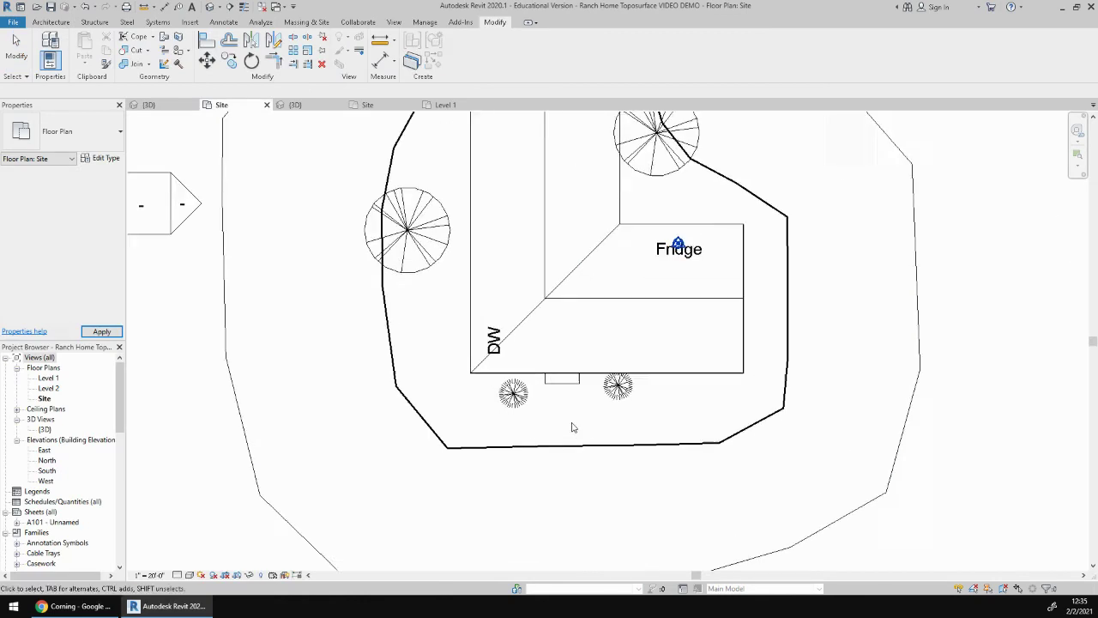
{"action": "scroll", "coordinate": [573, 426], "scroll_direction": "up", "scroll_amount": 1}
{"action": "mouse_move", "coordinate": [632, 373]}
{"action": "left_mouse_down"}
{"action": "mouse_move", "coordinate": [524, 388]}
{"action": "mouse_move", "coordinate": [628, 383]}
{"action": "left_mouse_up"}
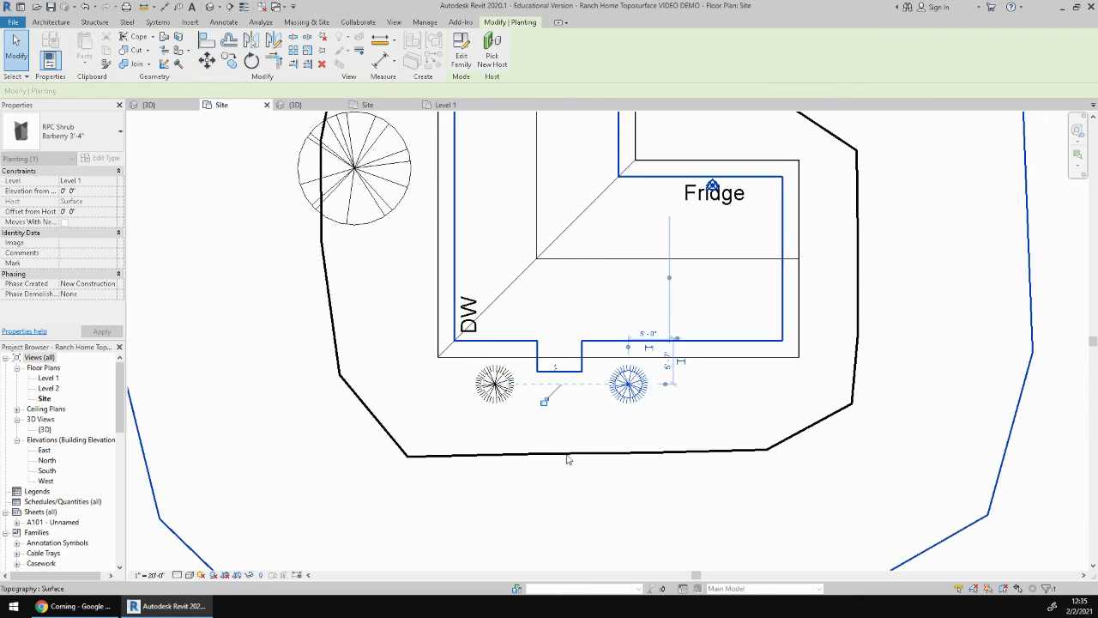
Change the east Barberry shrub to Forsythia 8'-0" and move it to the southeast corner, about 2'-6" in from the end wall
{"action": "left_click", "coordinate": [65, 130]}
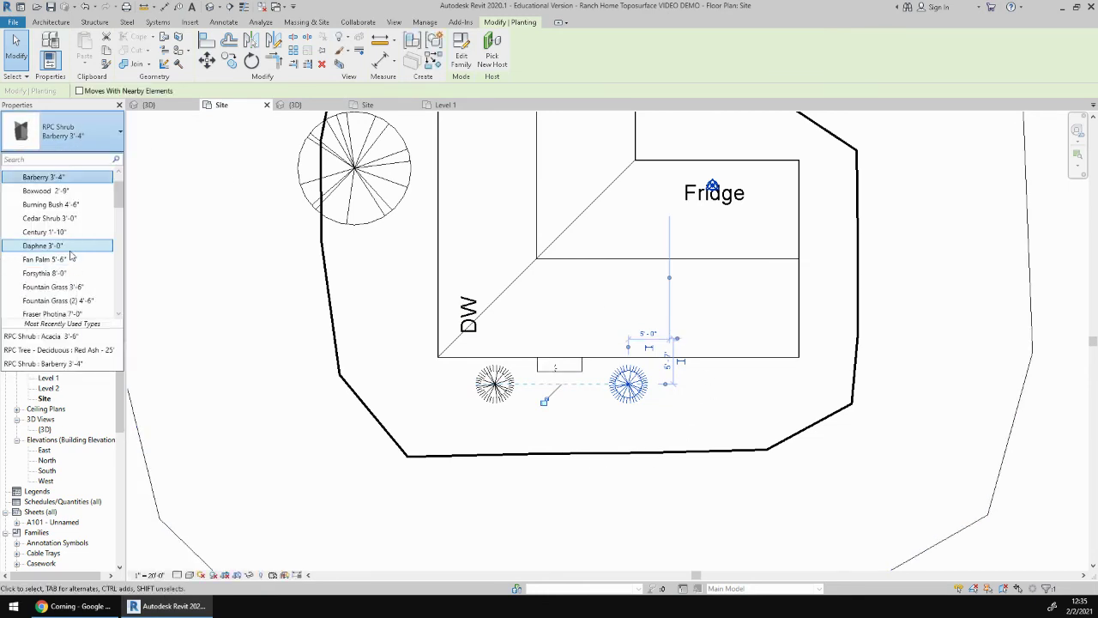
{"action": "scroll", "coordinate": [70, 249], "scroll_direction": "down", "scroll_amount": 1}
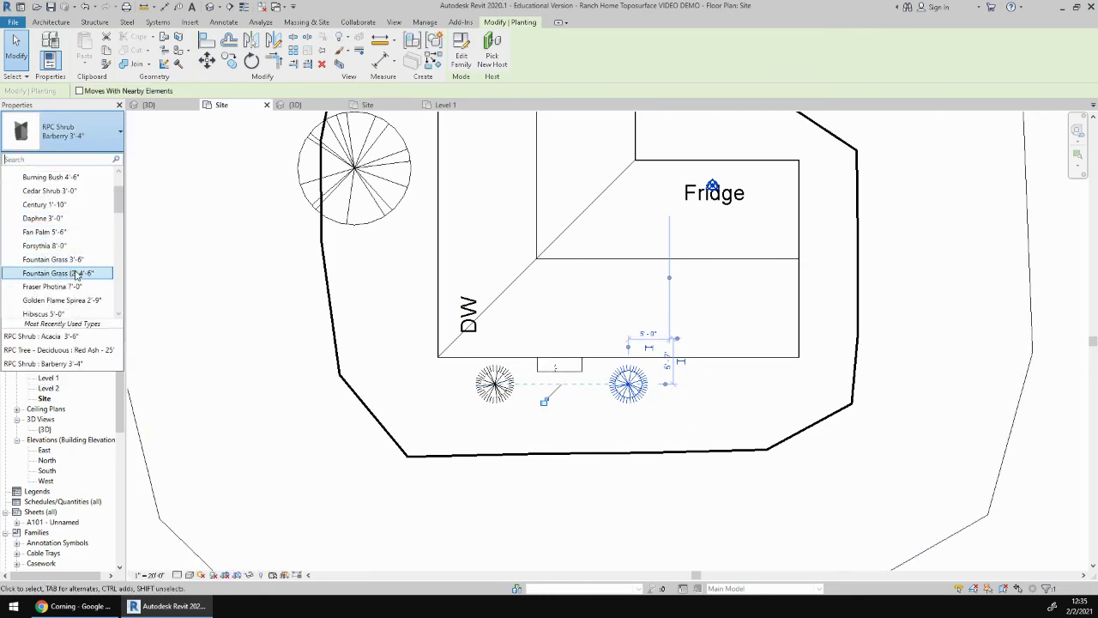
{"action": "scroll", "coordinate": [66, 206], "scroll_direction": "down", "scroll_amount": 2}
{"action": "left_click", "coordinate": [59, 191]}
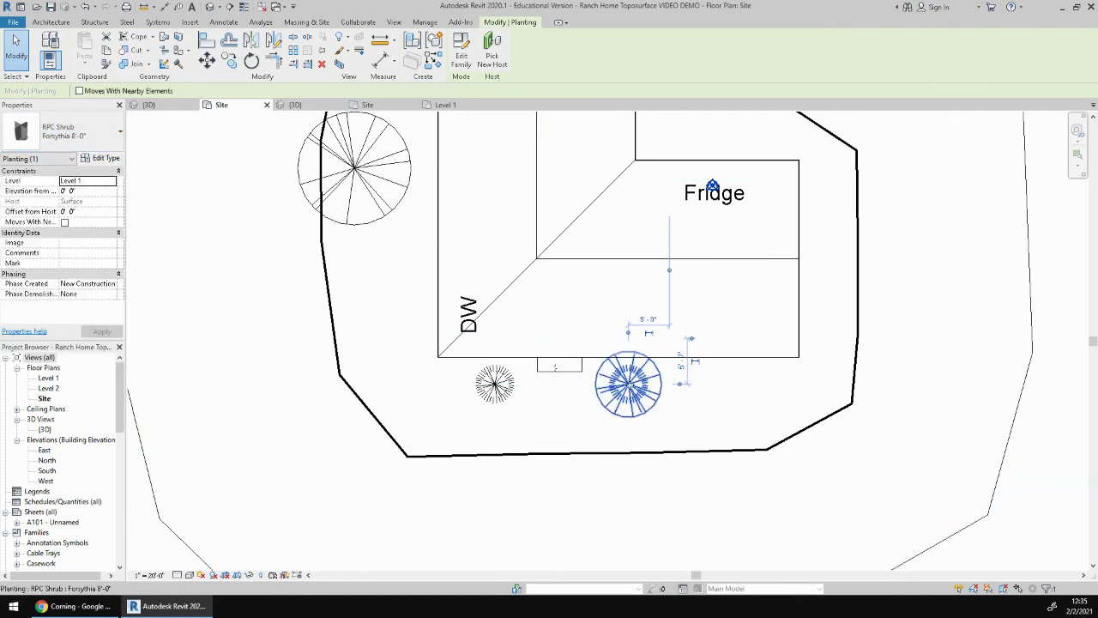
{"action": "left_click_drag", "start_coordinate": [627, 387], "coordinate": [760, 386]}
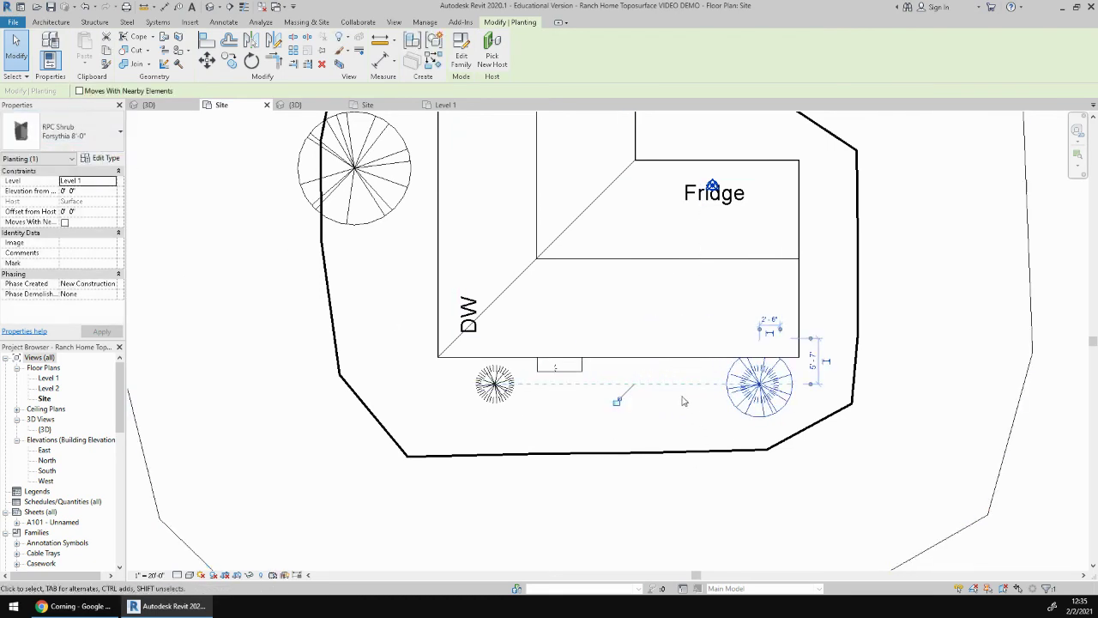
{"action": "left_click", "coordinate": [120, 131]}
{"action": "left_click", "coordinate": [263, 413]}
{"action": "left_click", "coordinate": [279, 406]}
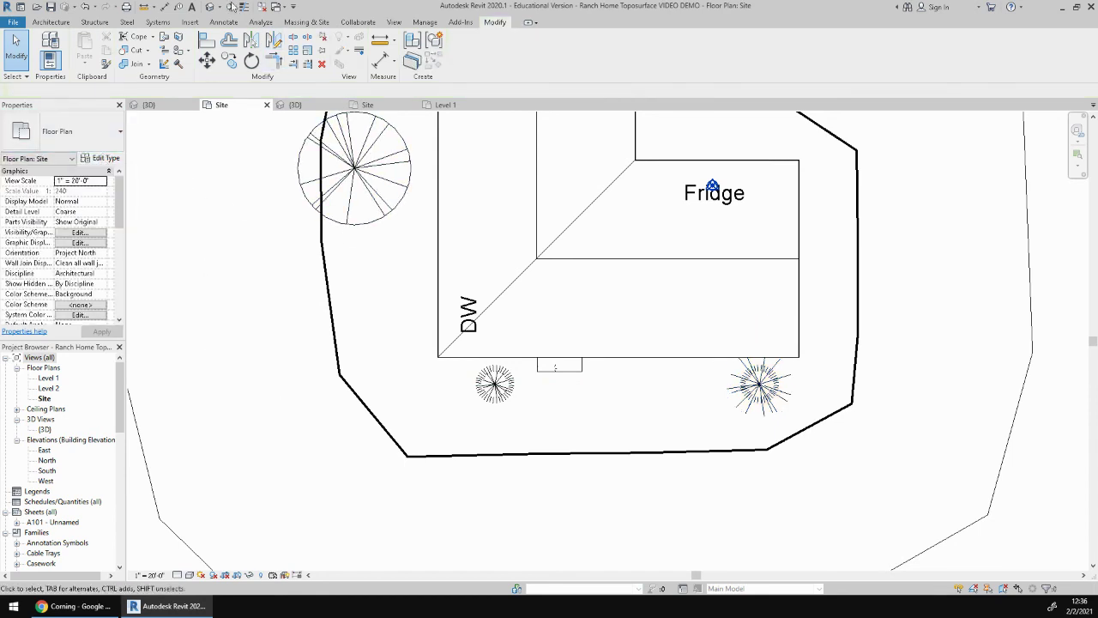
Place another RPC Shrub Barberry 3'-4" just east of the entry steps, in line with the west shrub
{"action": "left_click", "coordinate": [304, 23]}
{"action": "left_click", "coordinate": [314, 54]}
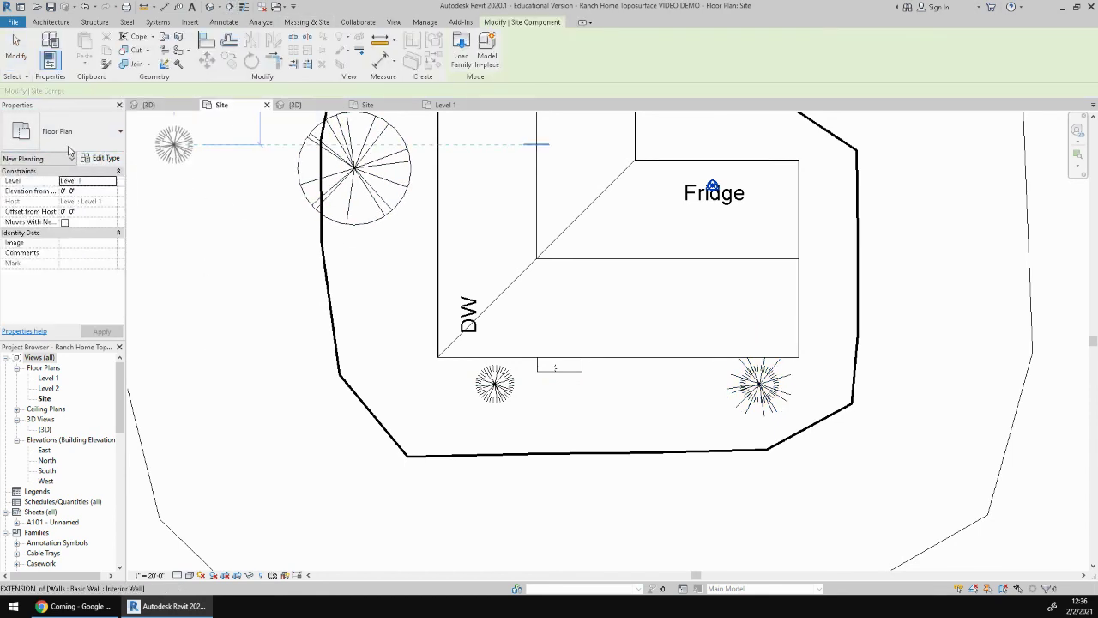
{"action": "left_click", "coordinate": [86, 145]}
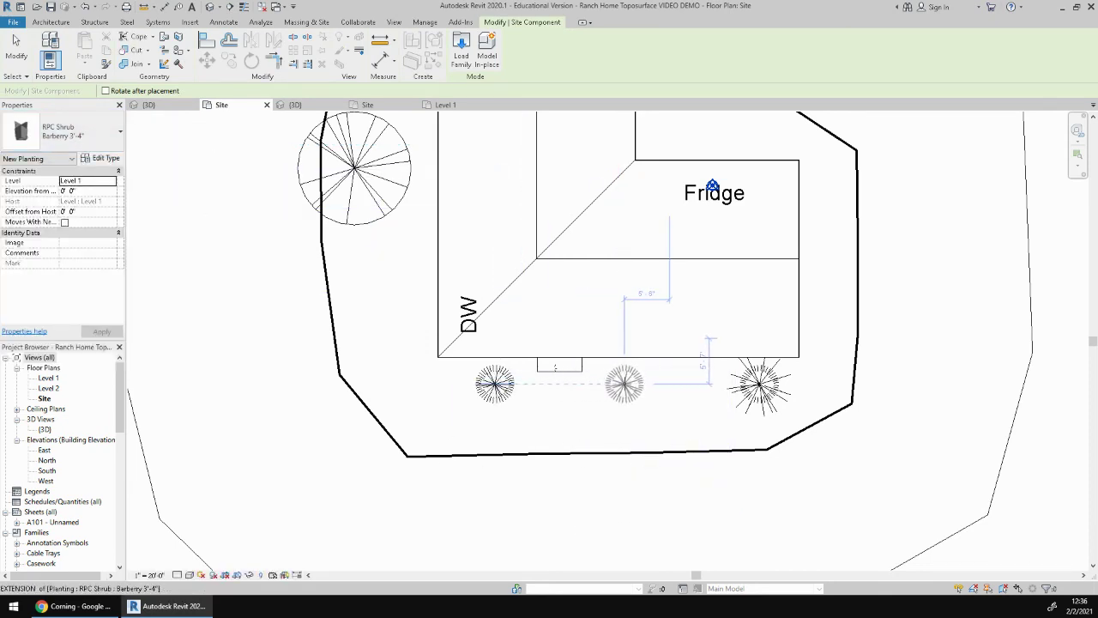
{"action": "left_click", "coordinate": [633, 385]}
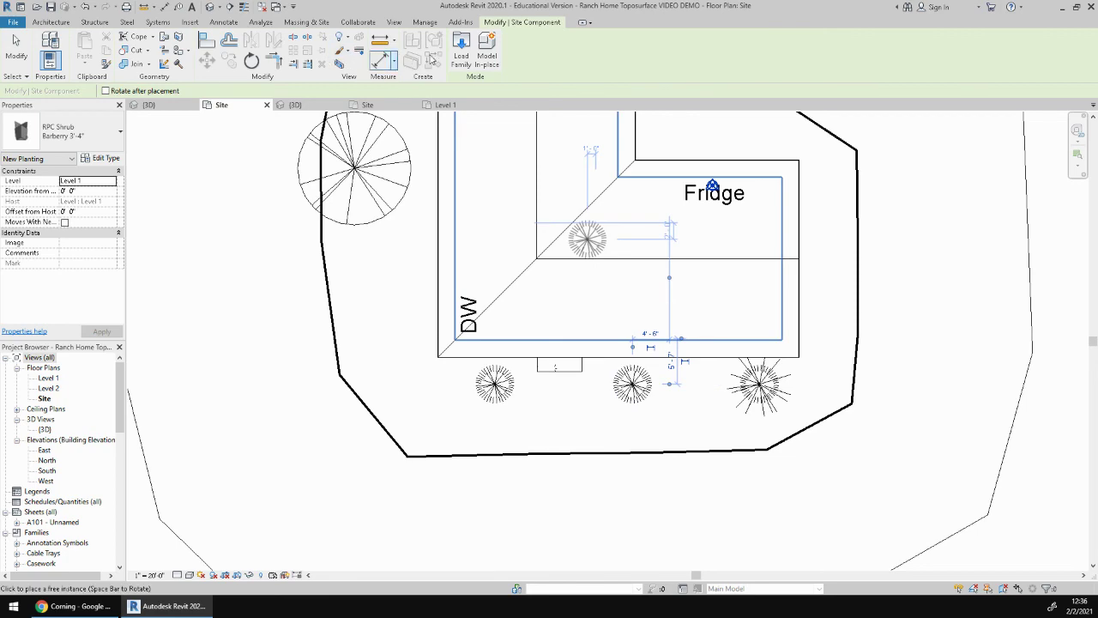
Inspect the house, trees and shrubs from several angles in the 3D view and switch to the Corning terrain map in Chrome
{"action": "left_click", "coordinate": [168, 108]}
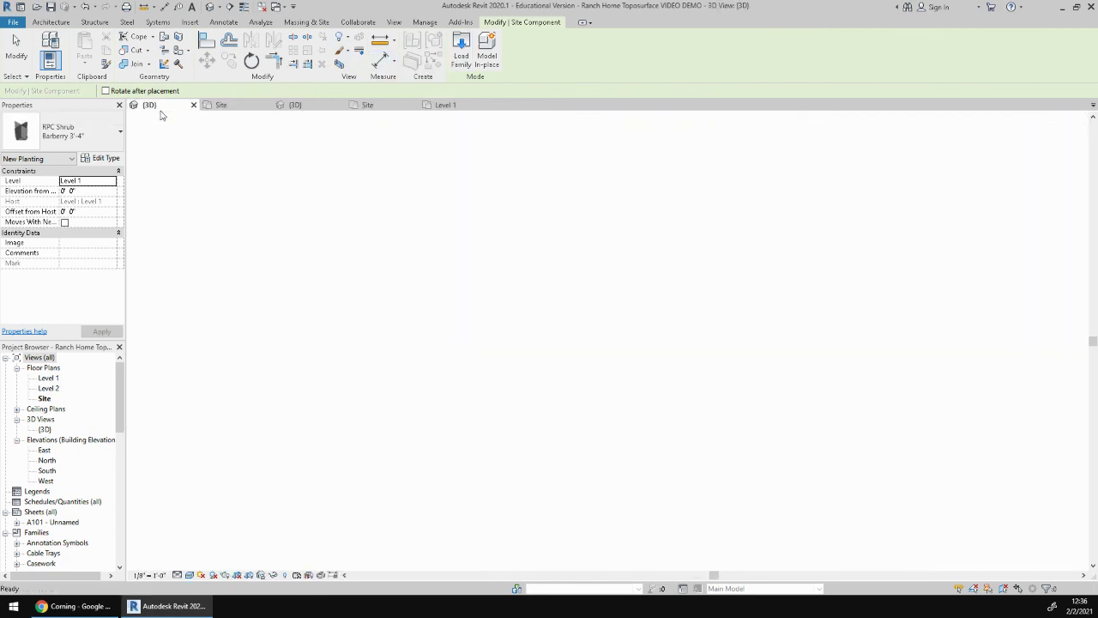
{"action": "middle_click_drag", "start_coordinate": [454, 322], "coordinate": [509, 354], "text": "shift"}
{"action": "scroll", "coordinate": [510, 353], "scroll_direction": "down", "scroll_amount": 3}
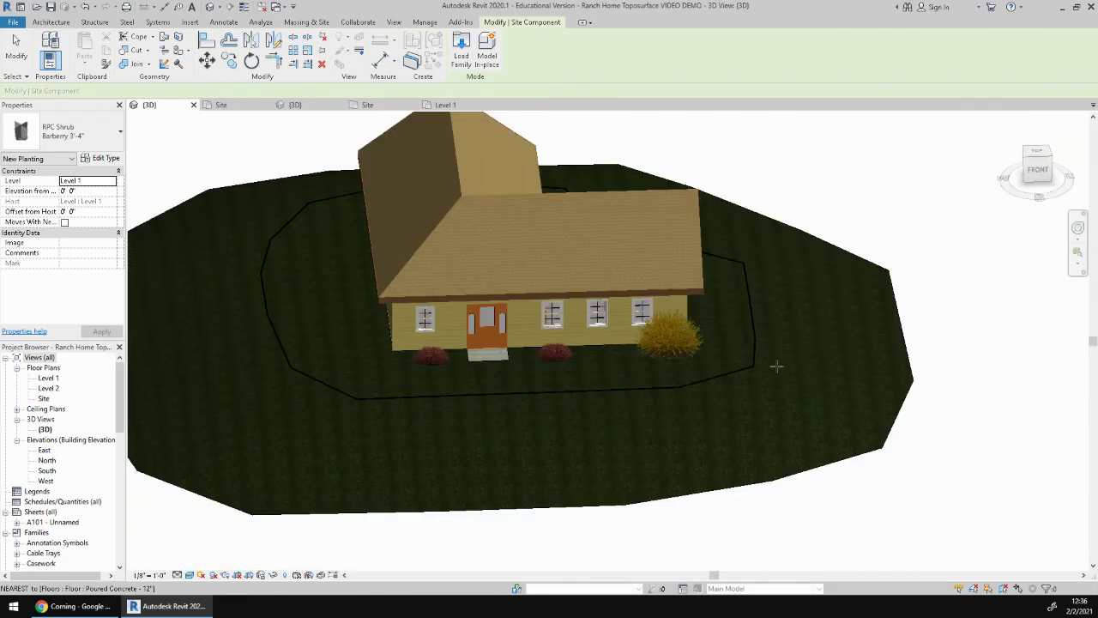
{"action": "scroll", "coordinate": [675, 341], "scroll_direction": "up", "scroll_amount": 3}
{"action": "scroll", "coordinate": [676, 343], "scroll_direction": "down", "scroll_amount": 2}
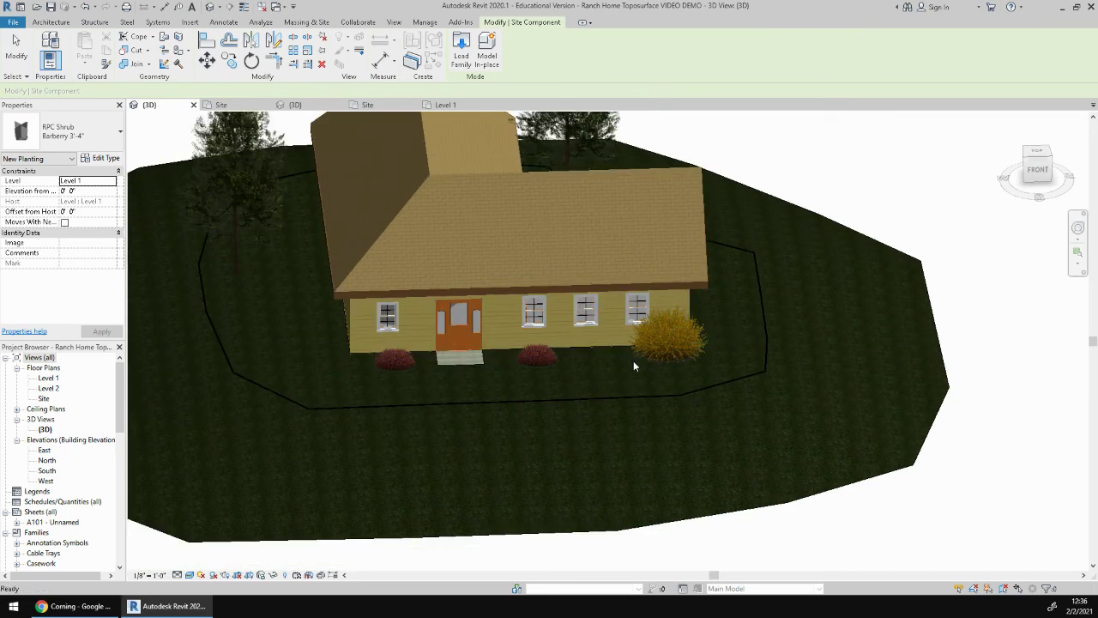
{"action": "scroll", "coordinate": [672, 353], "scroll_direction": "down", "scroll_amount": 2}
{"action": "key", "text": "Escape"}
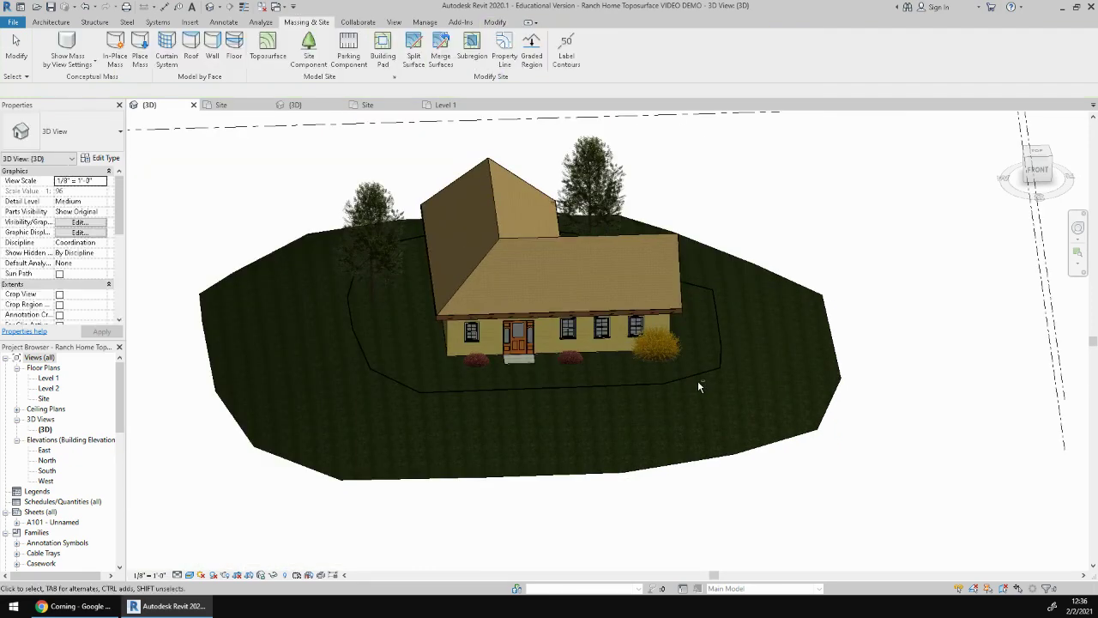
{"action": "middle_click_drag", "start_coordinate": [730, 347], "coordinate": [704, 360], "text": "shift"}
{"action": "scroll", "coordinate": [702, 360], "scroll_direction": "up", "scroll_amount": 1}
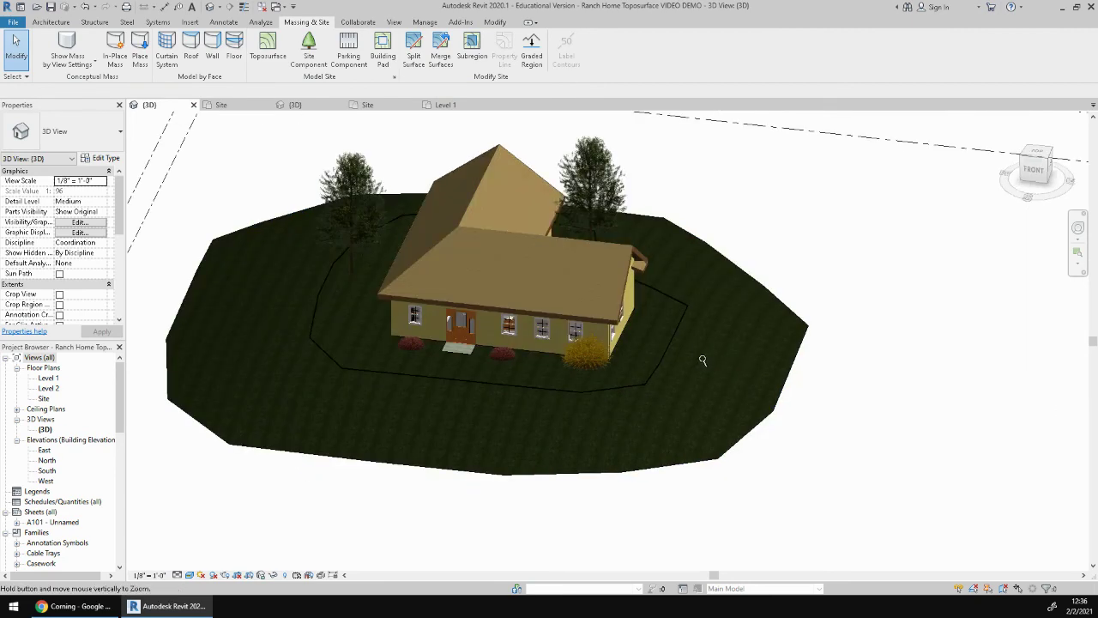
{"action": "scroll", "coordinate": [587, 335], "scroll_direction": "up", "scroll_amount": 2}
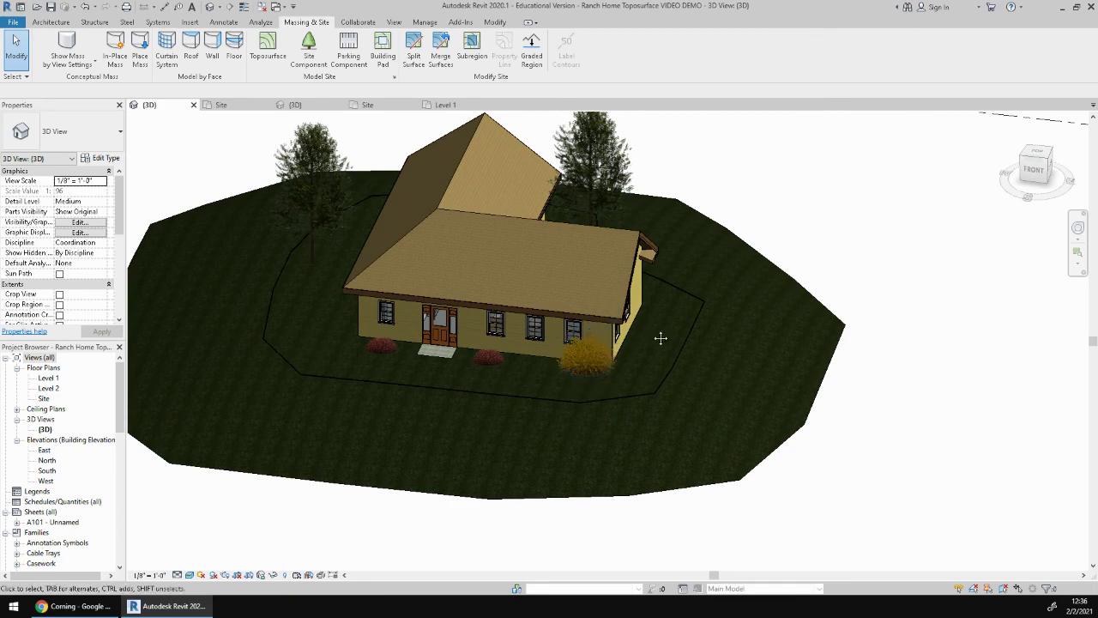
{"action": "middle_click_drag", "start_coordinate": [661, 340], "coordinate": [697, 410]}
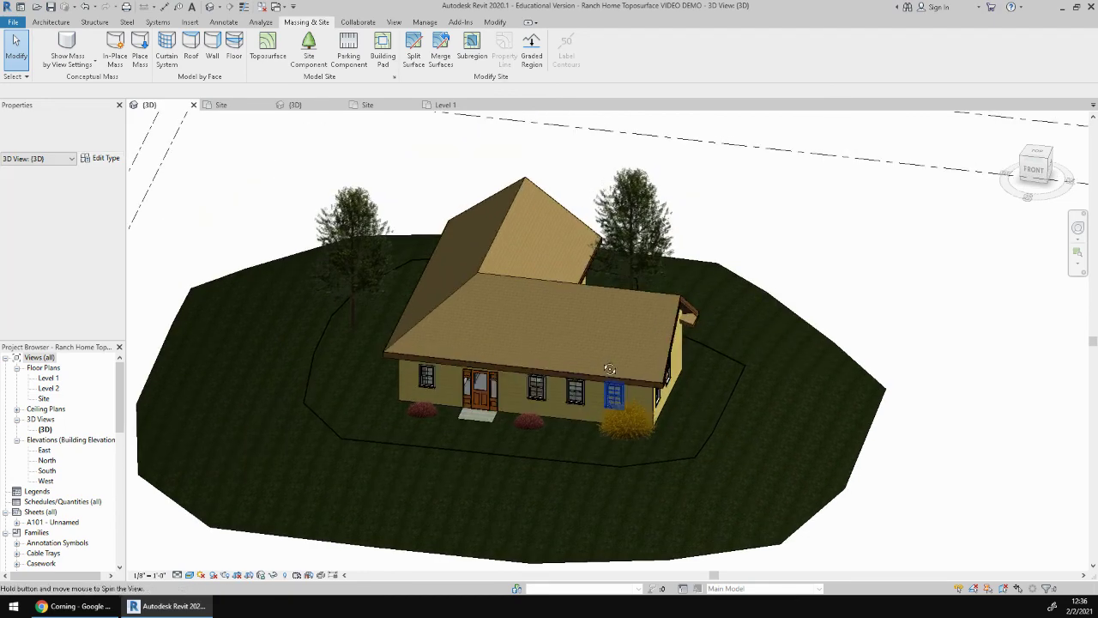
{"action": "middle_click_drag", "start_coordinate": [611, 395], "coordinate": [606, 366], "text": "shift"}
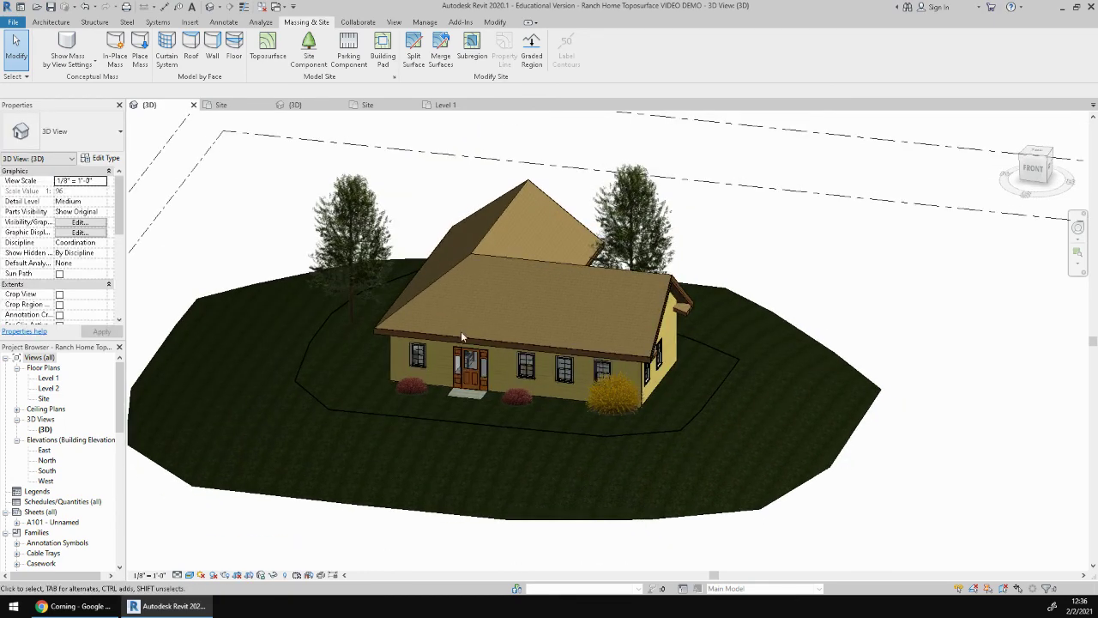
{"action": "scroll", "coordinate": [486, 360], "scroll_direction": "up", "scroll_amount": 3}
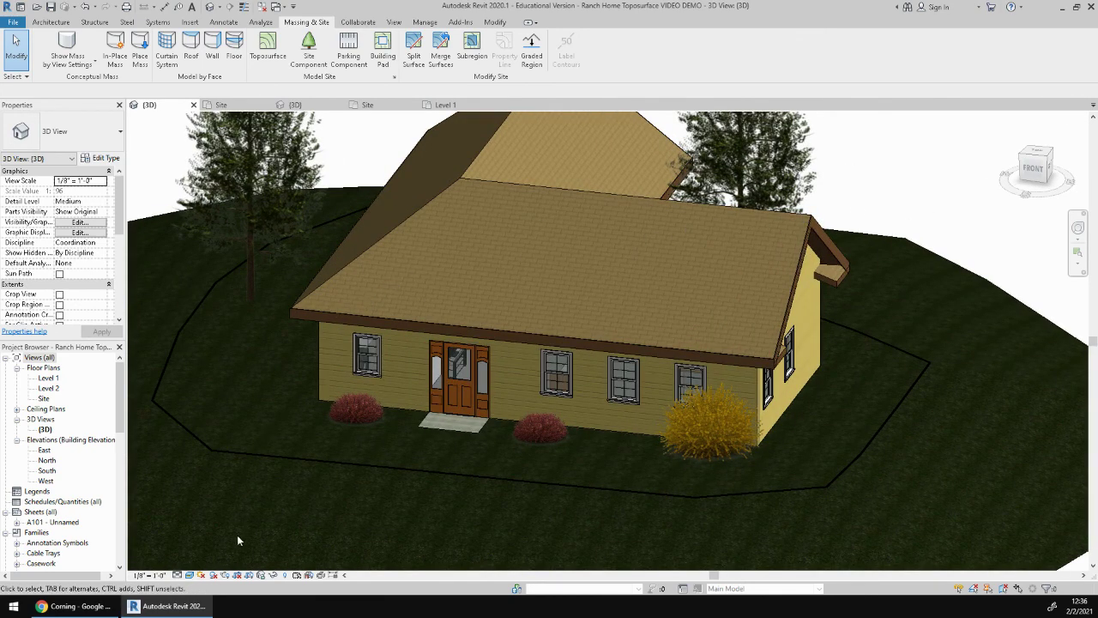
{"action": "scroll", "coordinate": [240, 538], "scroll_direction": "down", "scroll_amount": 2}
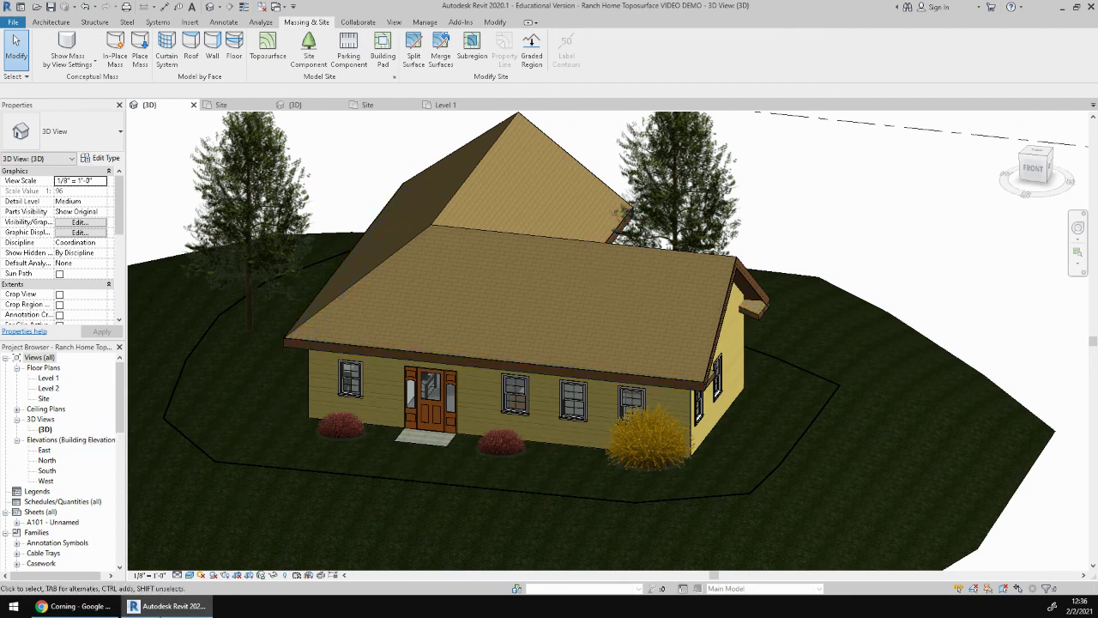
{"action": "left_click", "coordinate": [89, 607]}
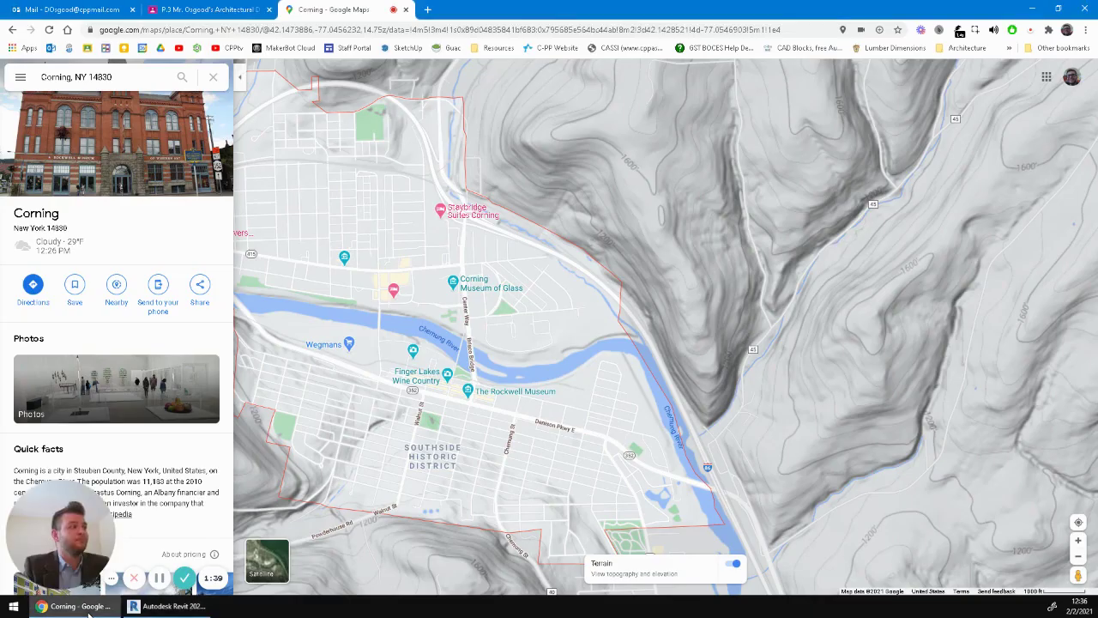